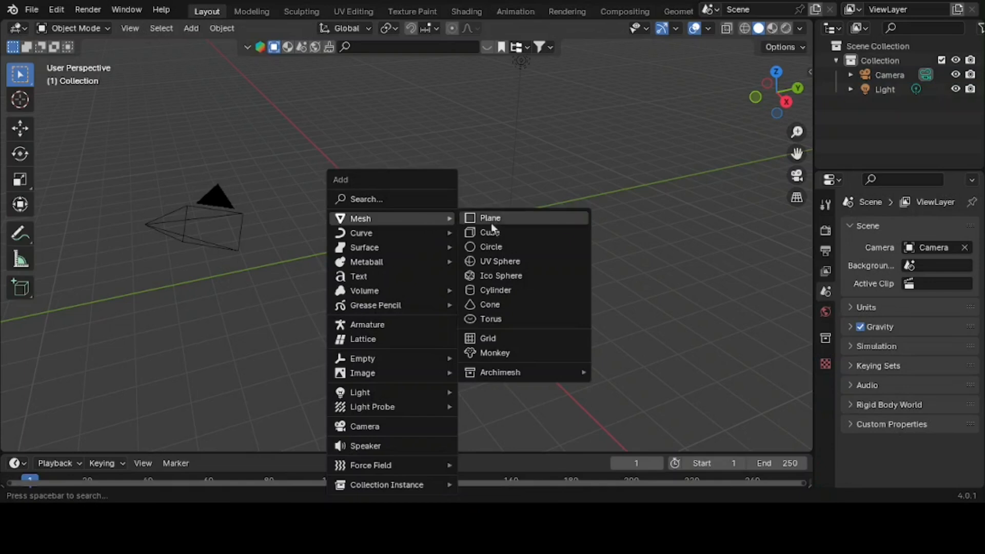
- Add a cube and snap the 3D cursor to the centre of its bottom face
{"action": "left_click", "coordinate": [500, 235]}
{"action": "middle_click_drag", "start_coordinate": [524, 347], "coordinate": [461, 267]}
{"action": "key", "text": "Tab"}
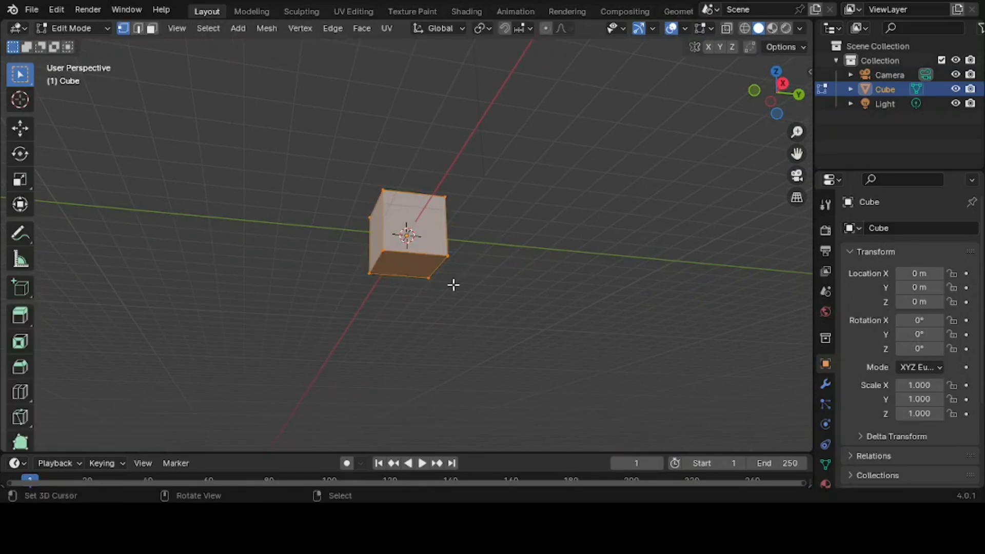
{"action": "key", "text": "3"}
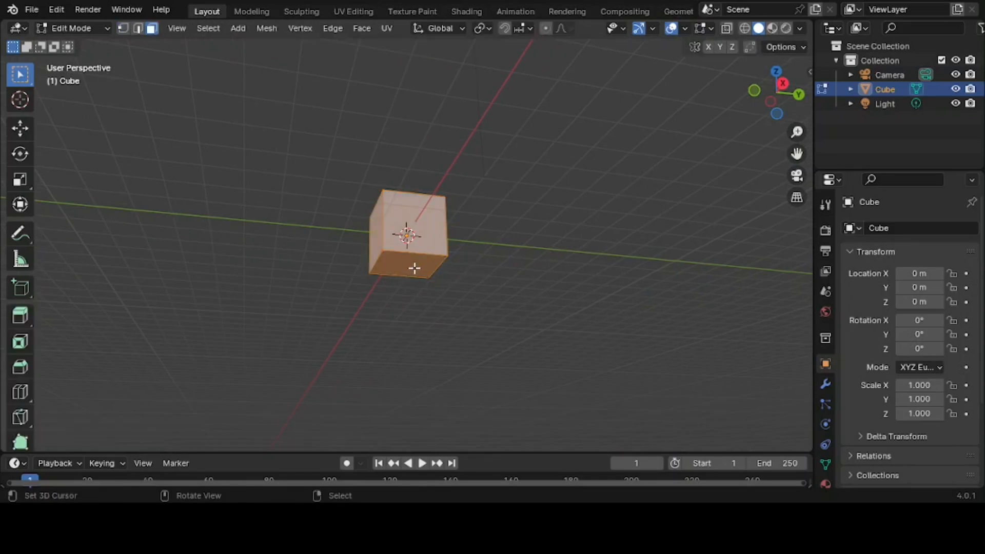
{"action": "key", "text": "shift+space"}
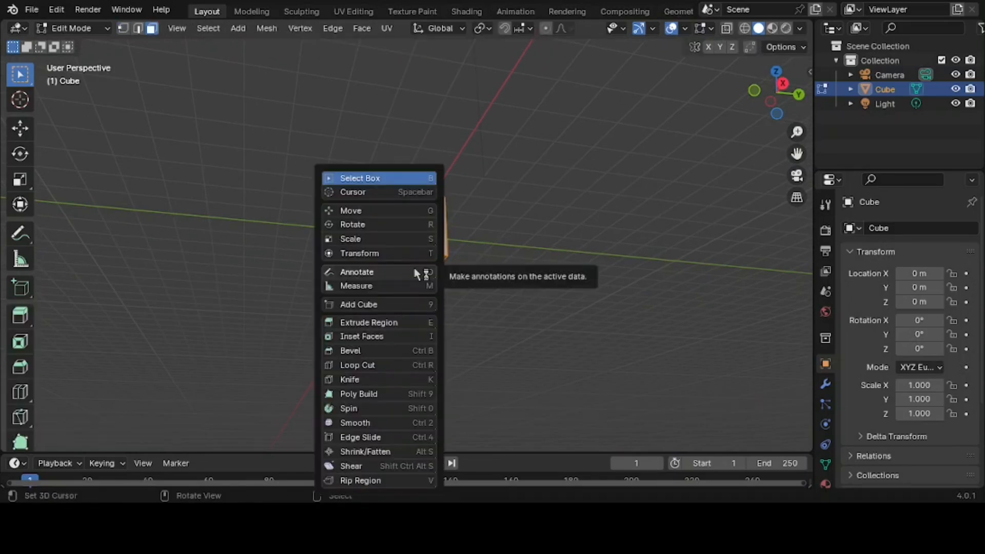
{"action": "key", "text": "w"}
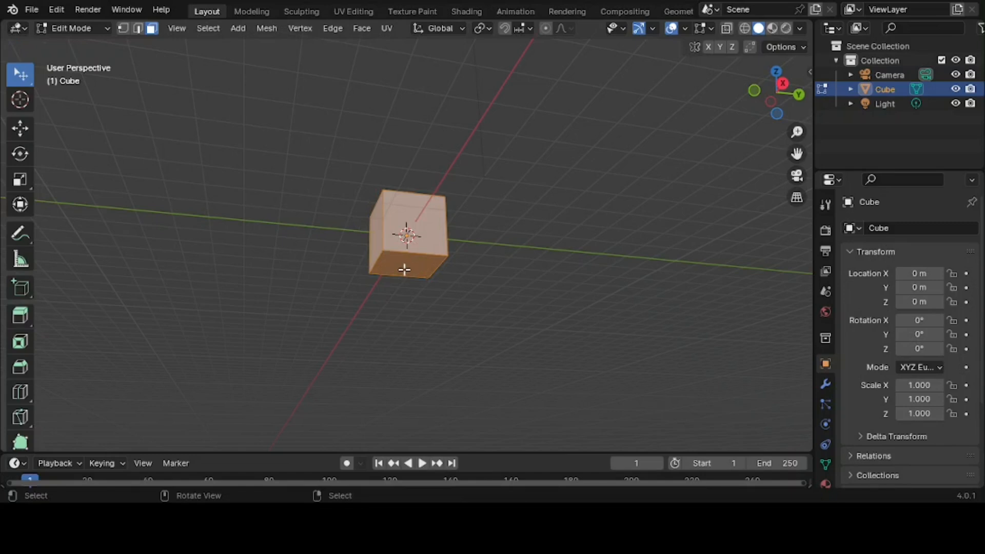
{"action": "left_click", "coordinate": [404, 270]}
{"action": "key", "text": "shift+s"}
{"action": "key", "text": "2"}
{"action": "middle_click_drag", "start_coordinate": [464, 256], "coordinate": [434, 307]}
- Set the cube's origin to the 3D cursor
{"action": "key", "text": "Tab"}
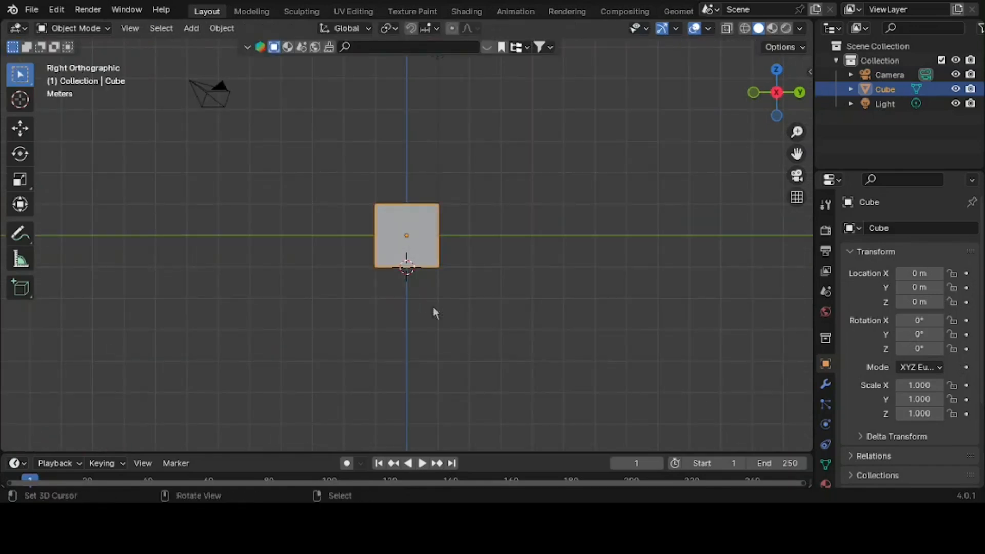
{"action": "right_click", "coordinate": [432, 307]}
{"action": "mouse_move", "coordinate": [413, 283]}
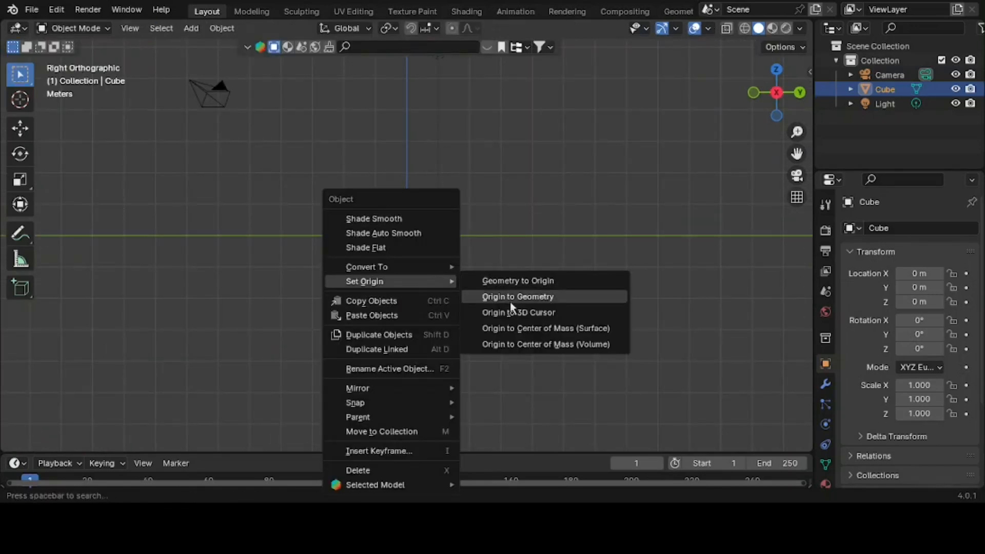
{"action": "left_click", "coordinate": [517, 314]}
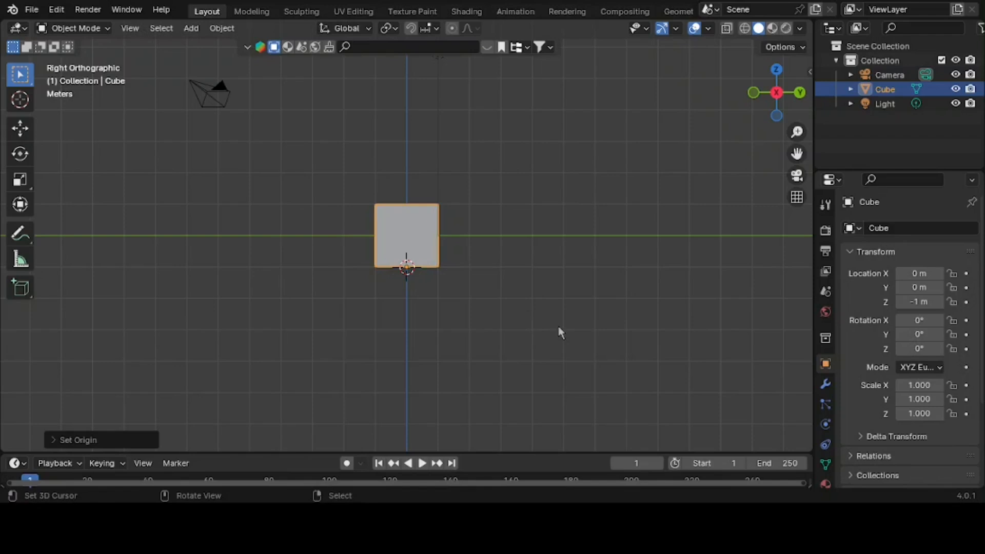
- Clear the cube's location and snap the 3D cursor to the selected cube
{"action": "key", "text": "alt+g"}
{"action": "mouse_move", "coordinate": [494, 244]}
{"action": "middle_mouse_down"}
{"action": "mouse_move", "coordinate": [562, 257]}
{"action": "mouse_move", "coordinate": [504, 251]}
{"action": "middle_mouse_up"}
{"action": "key", "text": "shift+s"}
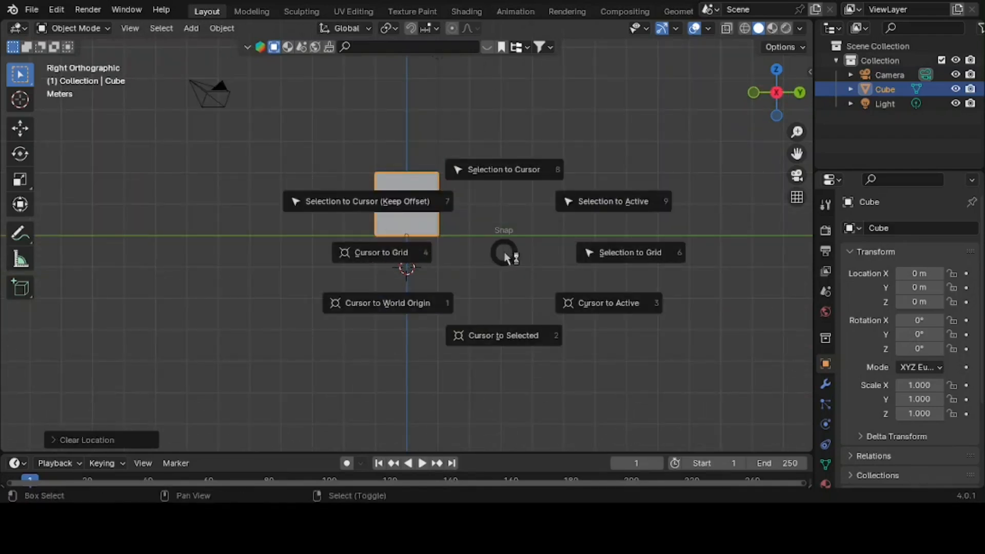
{"action": "key", "text": "KP_2"}
- Scale the cube uniformly to about 1.5
{"action": "left_click_drag", "start_coordinate": [797, 153], "coordinate": [798, 149]}
{"action": "scroll", "coordinate": [594, 244], "scroll_direction": "up", "scroll_amount": 1}
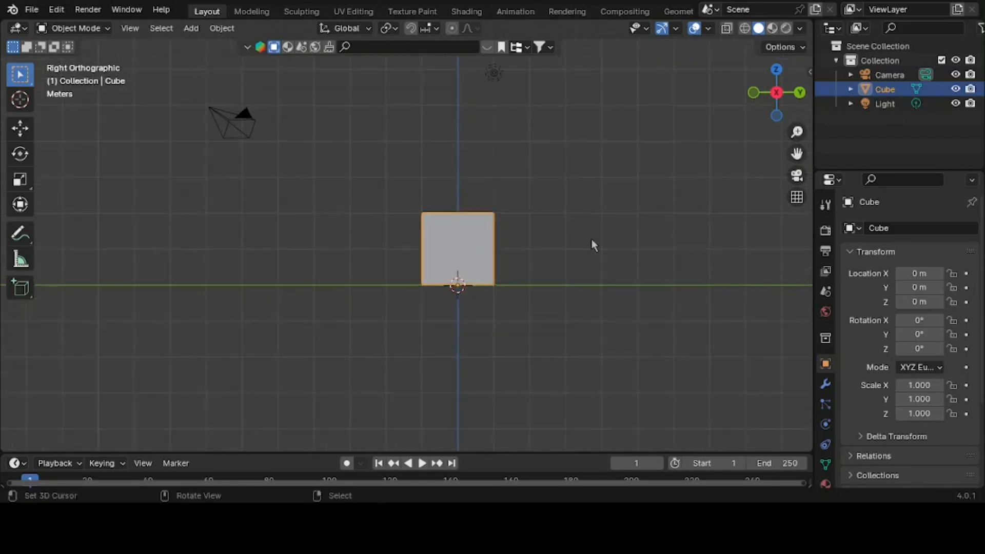
{"action": "key", "text": "s"}
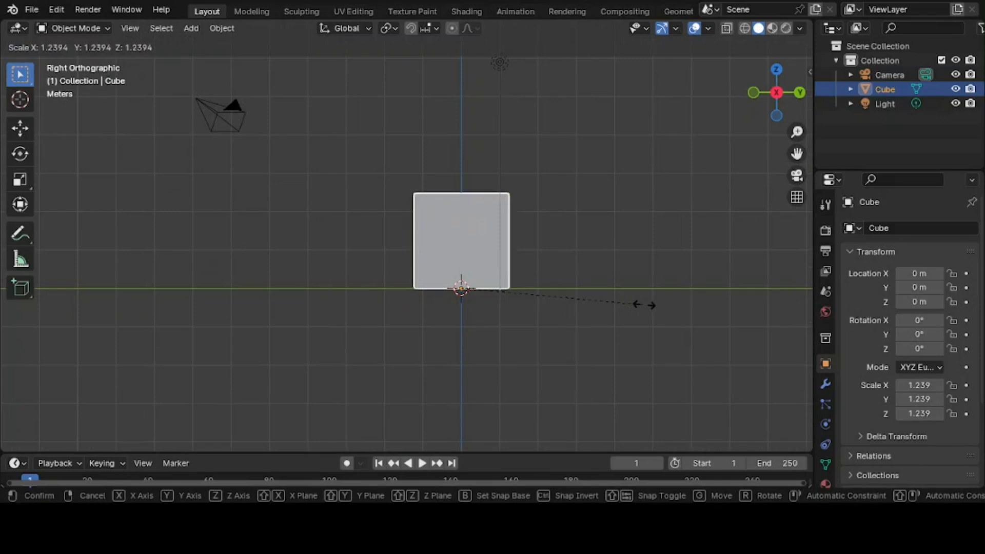
{"action": "left_click", "coordinate": [682, 309]}
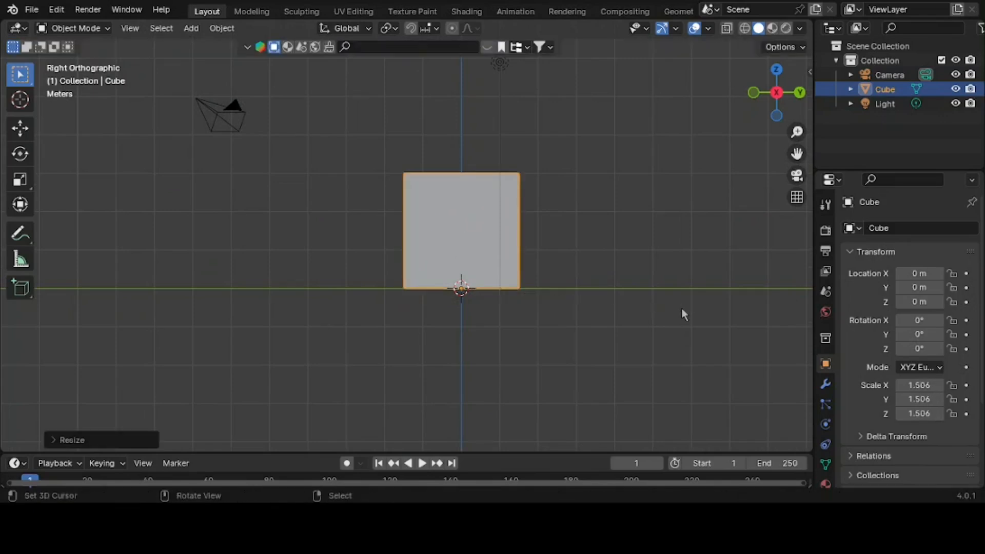
- Stretch the cube along Y to a scale of about 2.01 and along X to about 2.23
{"action": "key", "text": "s"}
{"action": "key", "text": "y"}
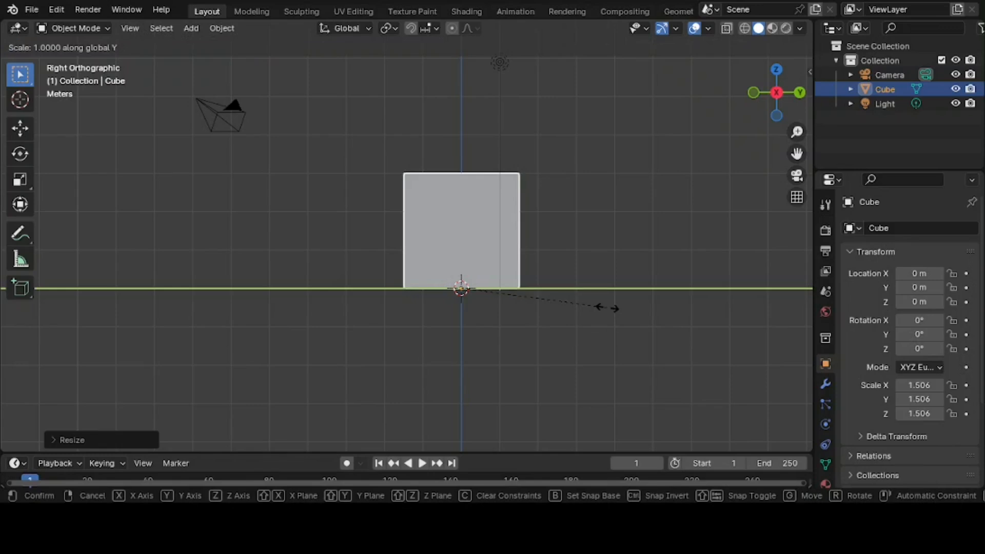
{"action": "left_click", "coordinate": [657, 328]}
{"action": "middle_click_drag", "start_coordinate": [464, 302], "coordinate": [604, 297]}
{"action": "key", "text": "s"}
{"action": "key", "text": "x"}
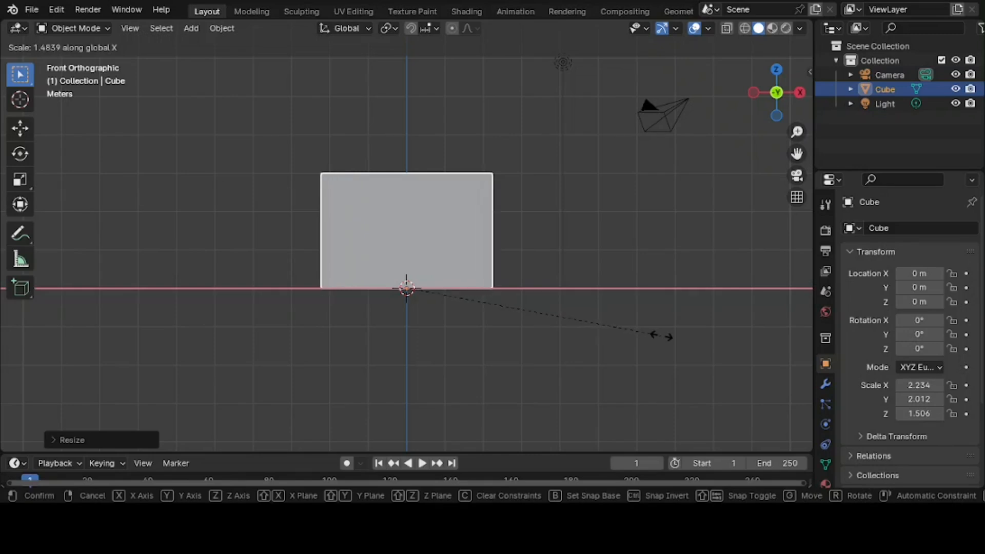
{"action": "left_click", "coordinate": [661, 336]}
- Cut a centred edge loop around the box, running lengthwise along X over the top
{"action": "middle_click_drag", "start_coordinate": [660, 335], "coordinate": [531, 379]}
{"action": "key", "text": "Tab"}
{"action": "key", "text": "ctrl+r"}
{"action": "left_click", "coordinate": [481, 193]}
{"action": "right_click", "coordinate": [480, 193]}
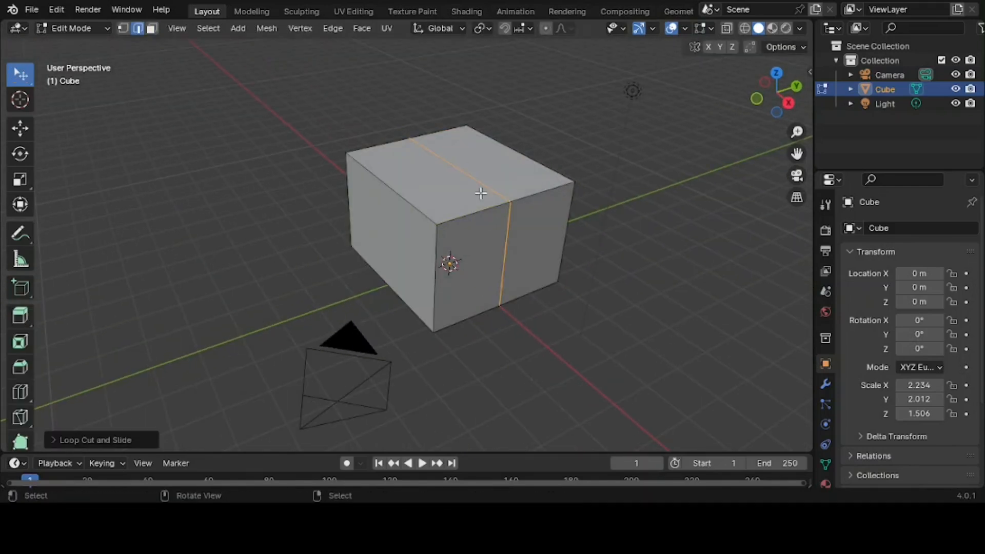
- Raise the middle edge of the top face about 1.09 m along Z to form a gable roof ridge
{"action": "left_click", "coordinate": [494, 186]}
{"action": "middle_click_drag", "start_coordinate": [553, 212], "coordinate": [494, 167]}
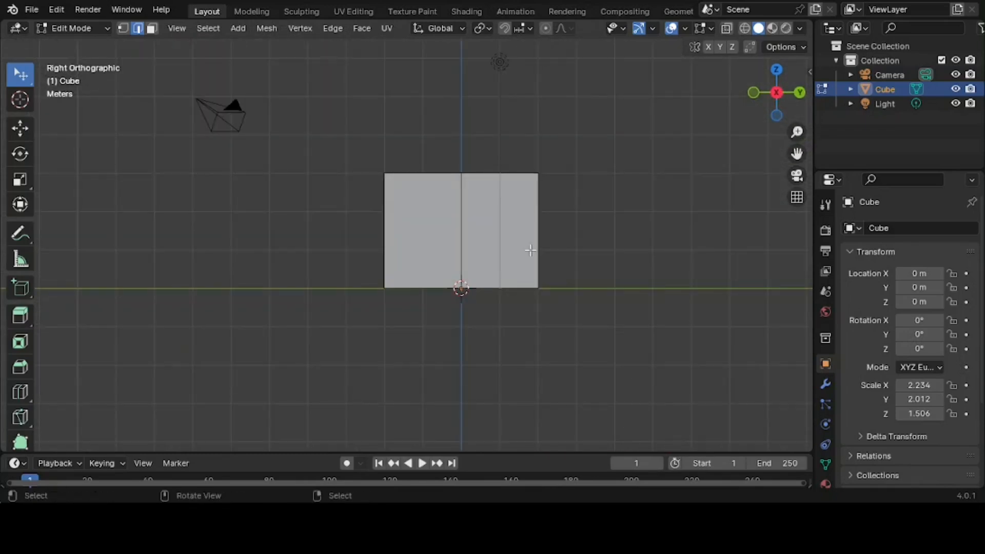
{"action": "key", "text": "g"}
{"action": "key", "text": "z"}
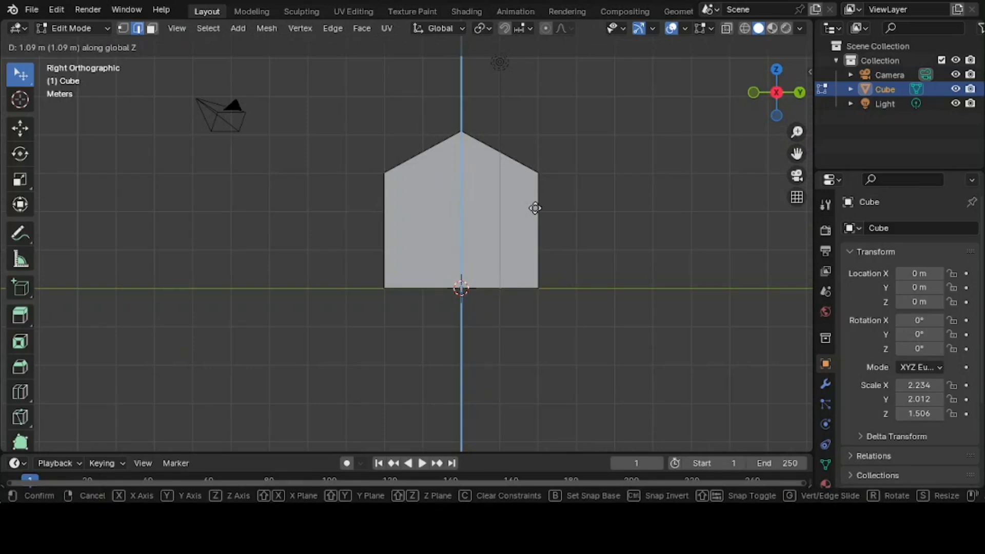
{"action": "left_click", "coordinate": [535, 208]}
- Duplicate the two sloped roof faces and move the copy up along Z above the house body
{"action": "middle_click_drag", "start_coordinate": [533, 208], "coordinate": [537, 246]}
{"action": "key", "text": "3"}
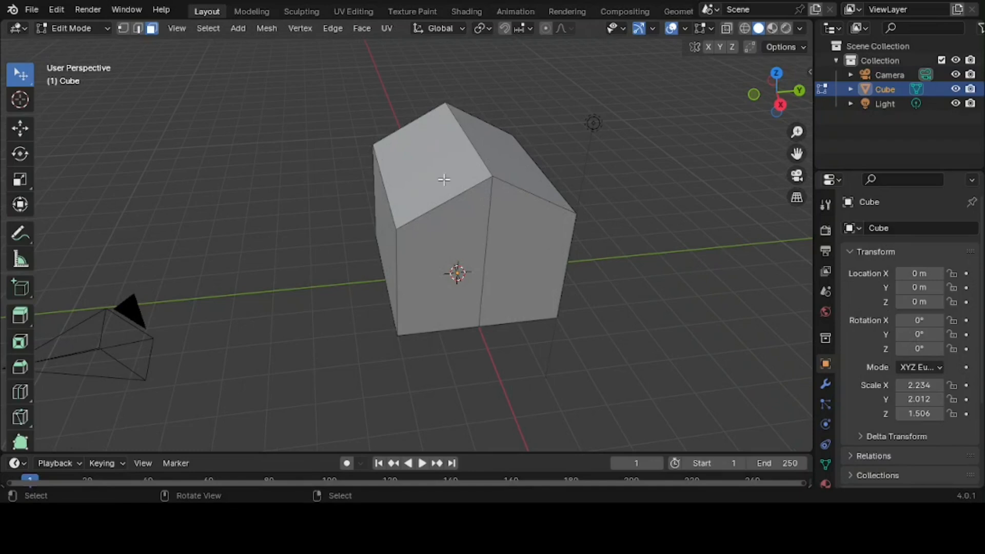
{"action": "left_click", "coordinate": [444, 179]}
{"action": "left_click", "coordinate": [507, 169], "text": "shift"}
{"action": "middle_click_drag", "start_coordinate": [567, 202], "coordinate": [538, 155]}
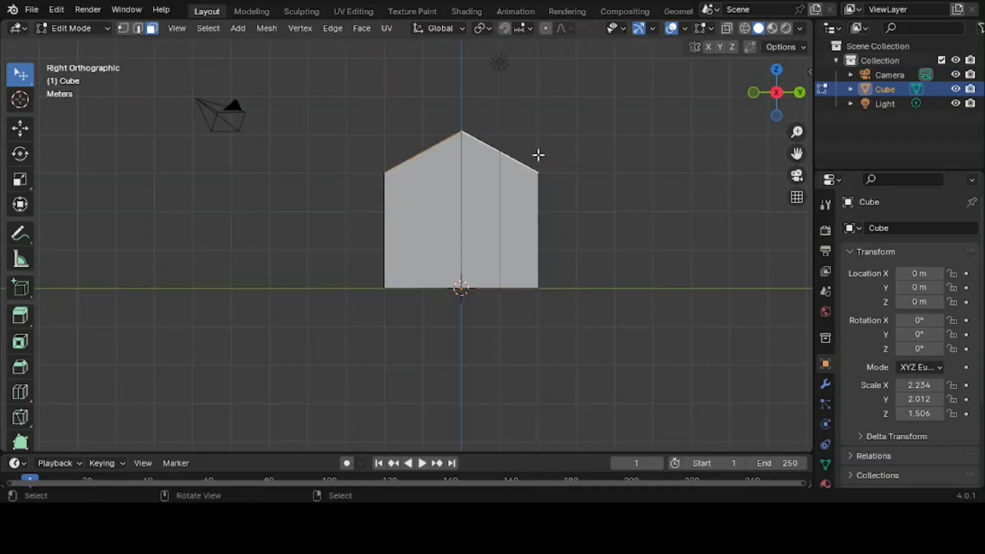
{"action": "key", "text": "g"}
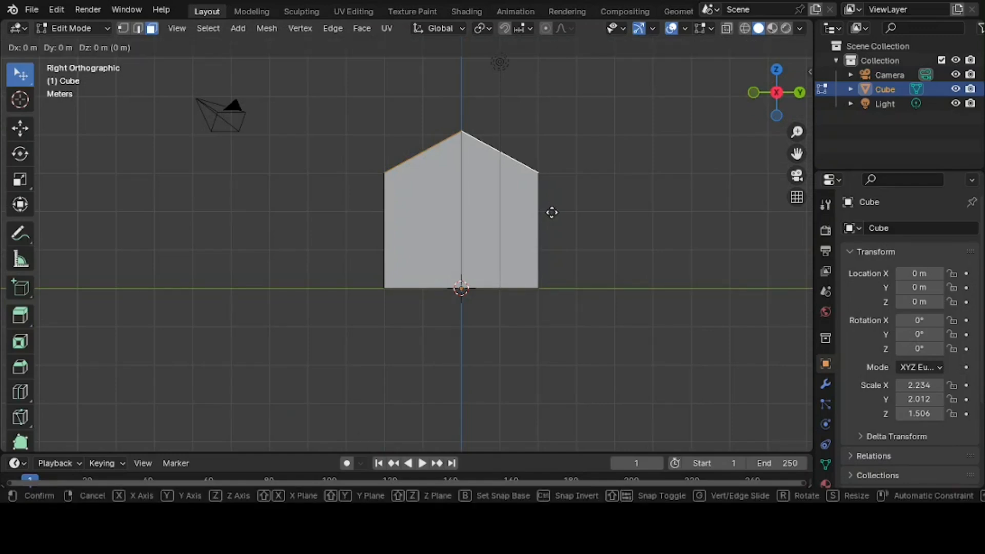
{"action": "key", "text": "z"}
{"action": "left_click", "coordinate": [557, 194]}
{"action": "middle_click_drag", "start_coordinate": [557, 193], "coordinate": [524, 232]}
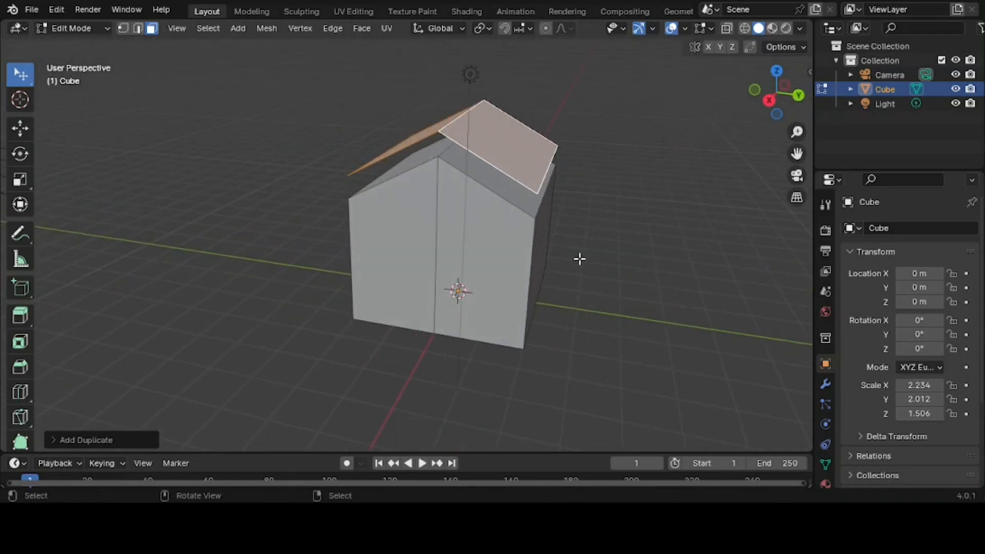
- Separate the duplicated roof faces into their own object and return to Object Mode
{"action": "key", "text": "p"}
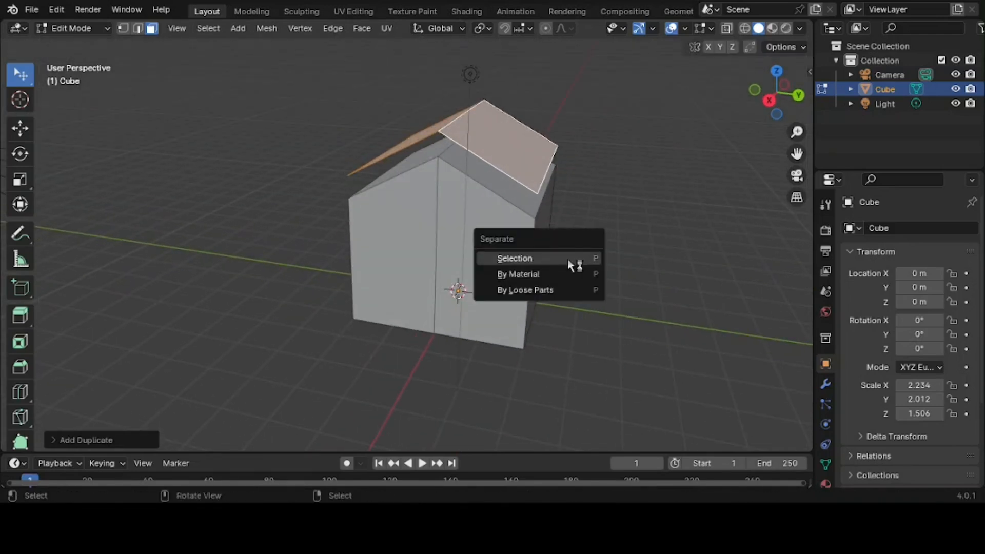
{"action": "left_click", "coordinate": [570, 265]}
{"action": "middle_click_drag", "start_coordinate": [525, 254], "coordinate": [616, 246]}
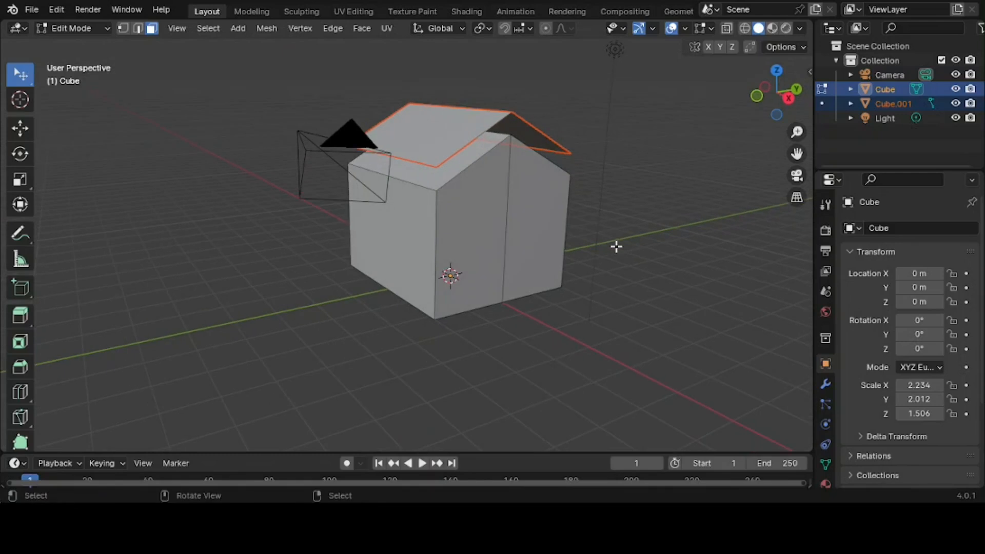
{"action": "key", "text": "Tab"}
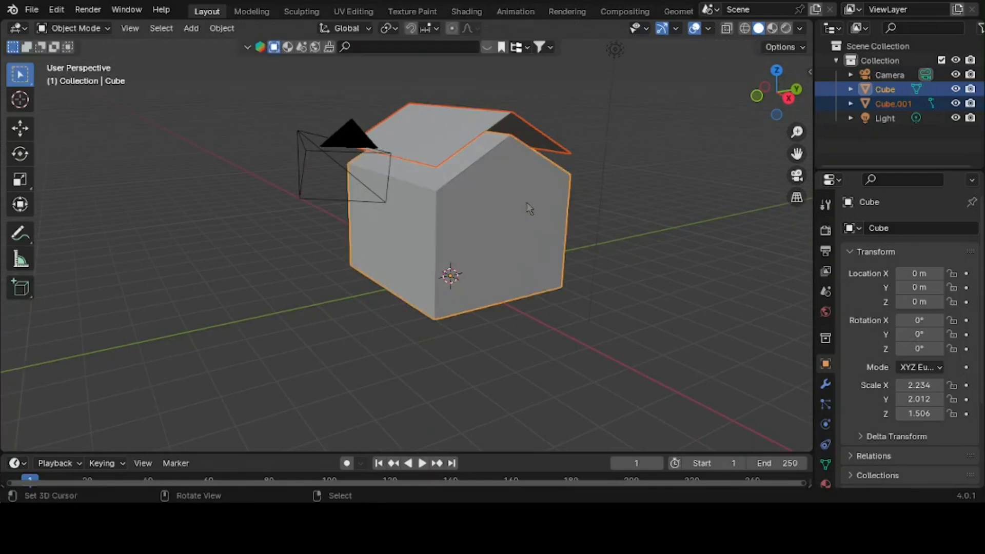
- Select the separated roof object and scale all its faces up by about 1.15 in Edit Mode
{"action": "key", "text": "shift+space"}
{"action": "left_click", "coordinate": [490, 171]}
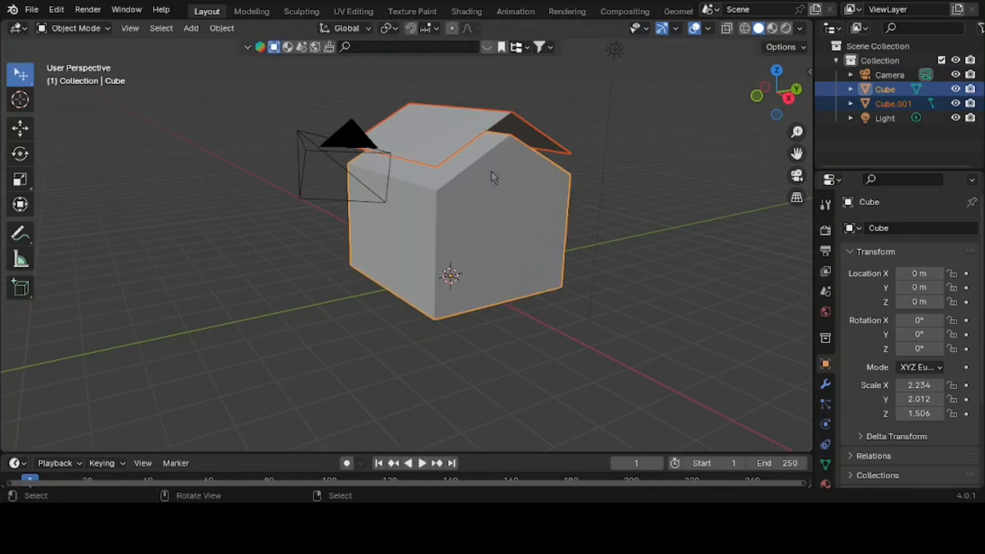
{"action": "left_click", "coordinate": [455, 137]}
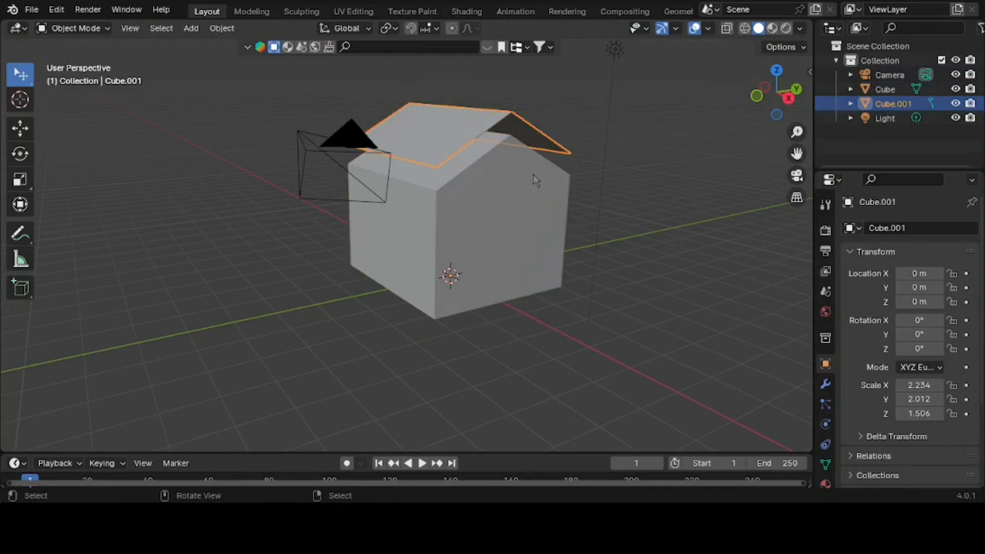
{"action": "left_click_drag", "start_coordinate": [611, 210], "coordinate": [538, 202], "text": "alt"}
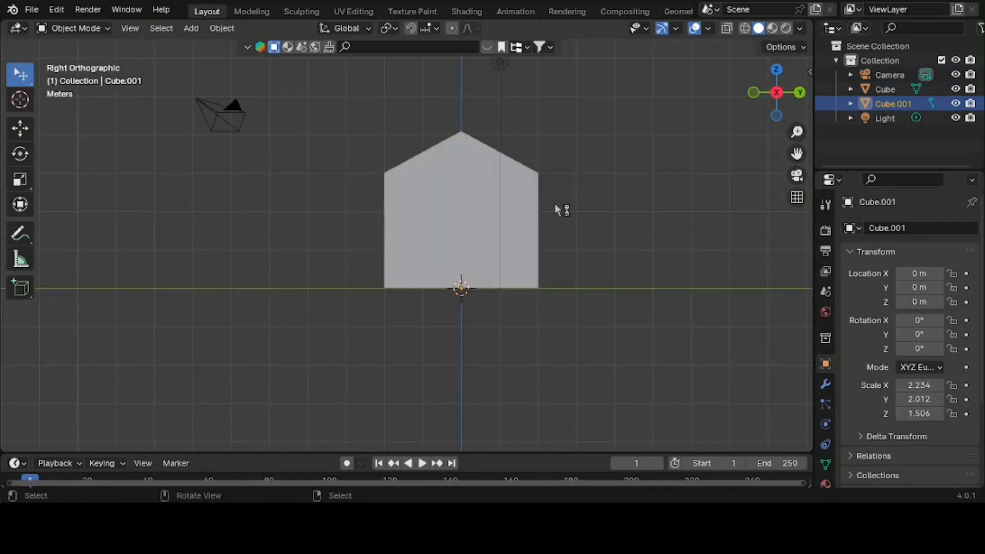
{"action": "left_click_drag", "start_coordinate": [556, 209], "coordinate": [605, 237], "text": "alt"}
{"action": "key", "text": "Tab"}
{"action": "key", "text": "a"}
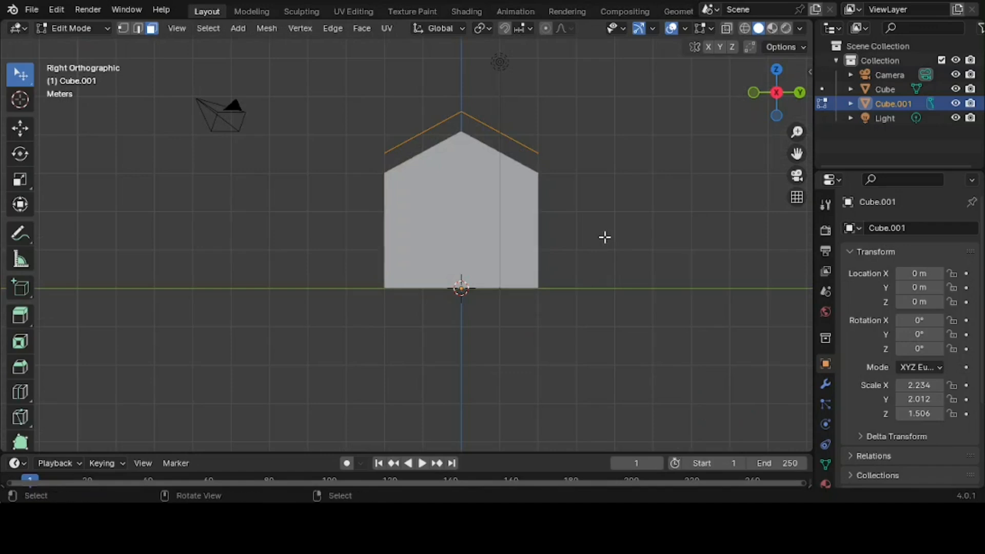
{"action": "key", "text": "s"}
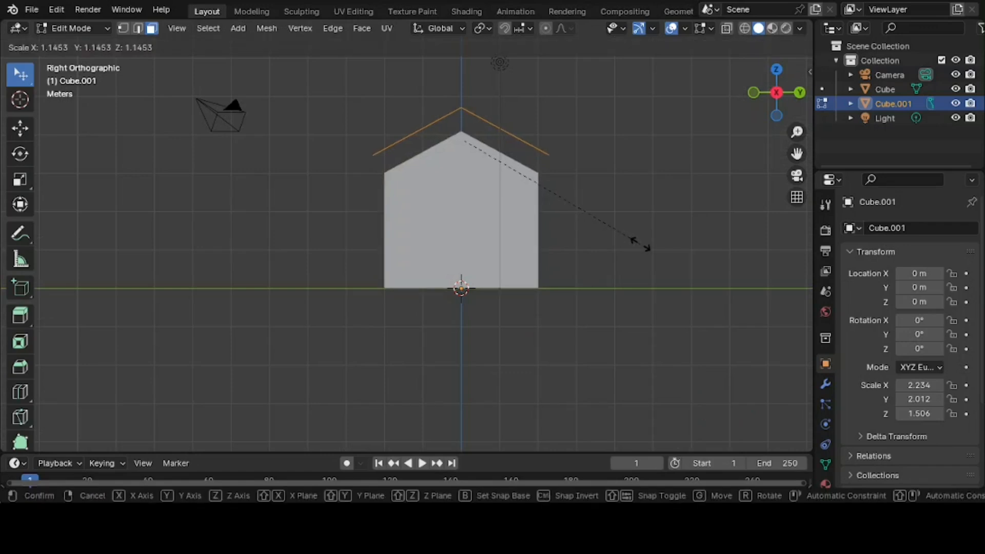
{"action": "left_click", "coordinate": [641, 245]}
- Lower the roof faces about 0.5 m along Z to rest just above the house body
{"action": "key", "text": "g"}
{"action": "key", "text": "z"}
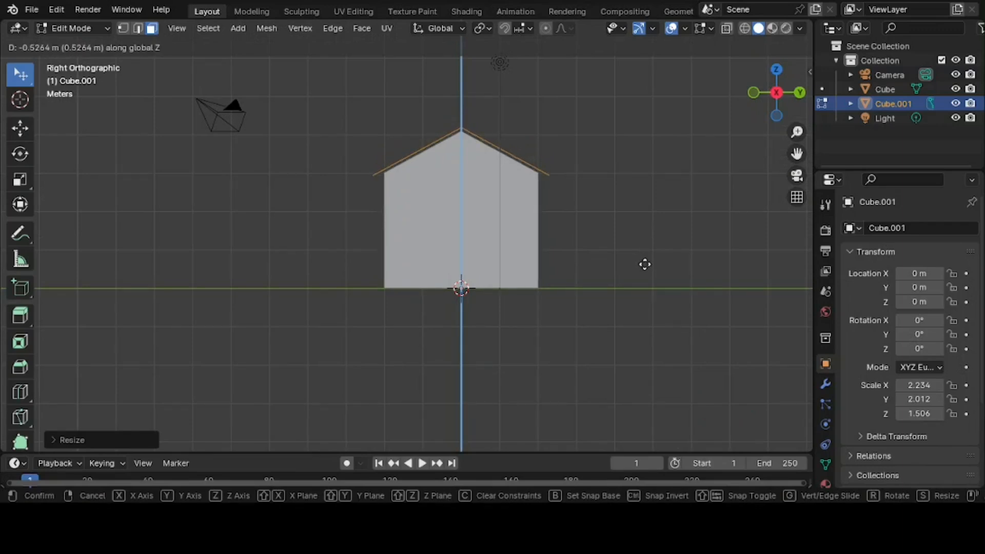
{"action": "left_click", "coordinate": [644, 261]}
- Extrude the roof faces downward about 0.12 m to give the roof thickness, then return to Object Mode
{"action": "scroll", "coordinate": [645, 262], "scroll_direction": "up", "scroll_amount": 4}
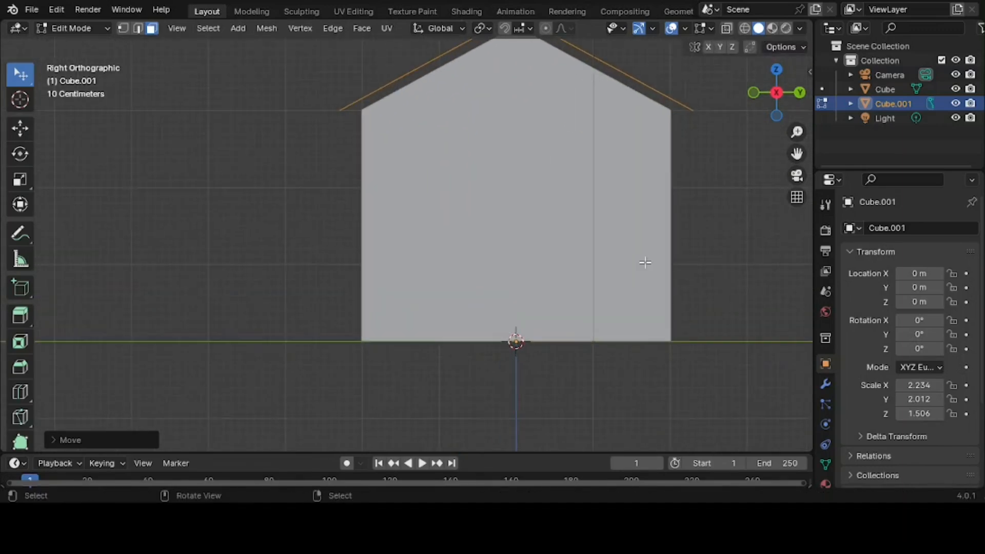
{"action": "key", "text": "e"}
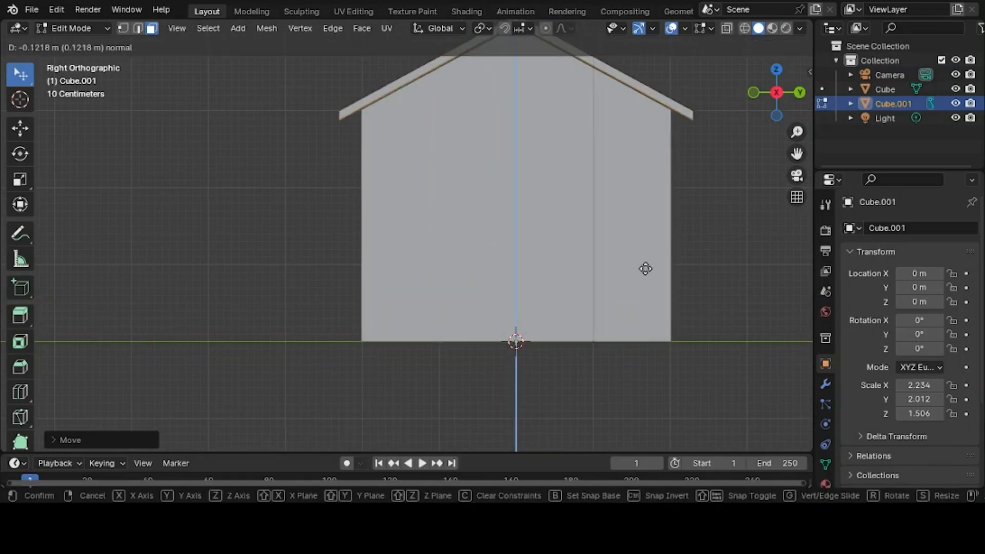
{"action": "left_click", "coordinate": [645, 270]}
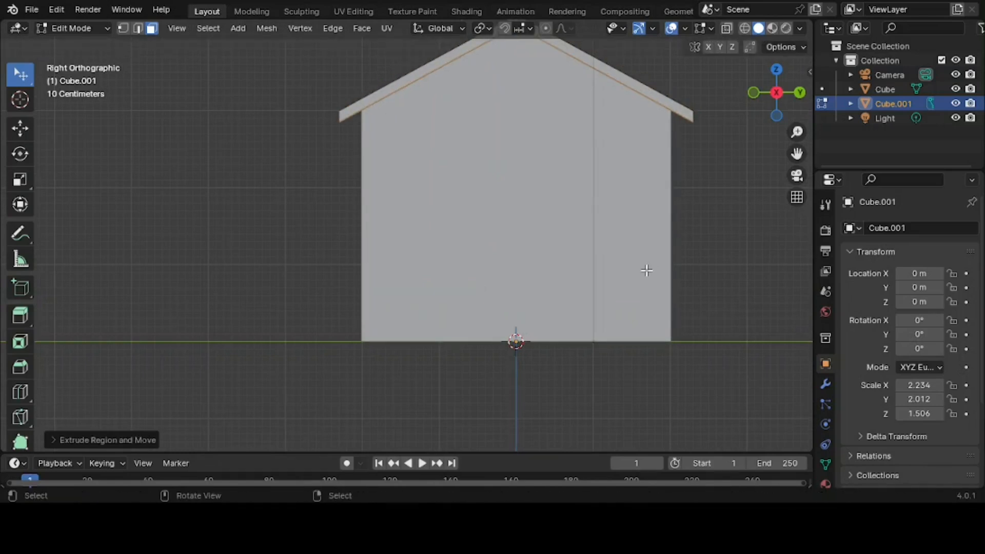
{"action": "middle_click_drag", "start_coordinate": [647, 263], "coordinate": [490, 261]}
{"action": "key", "text": "Tab"}
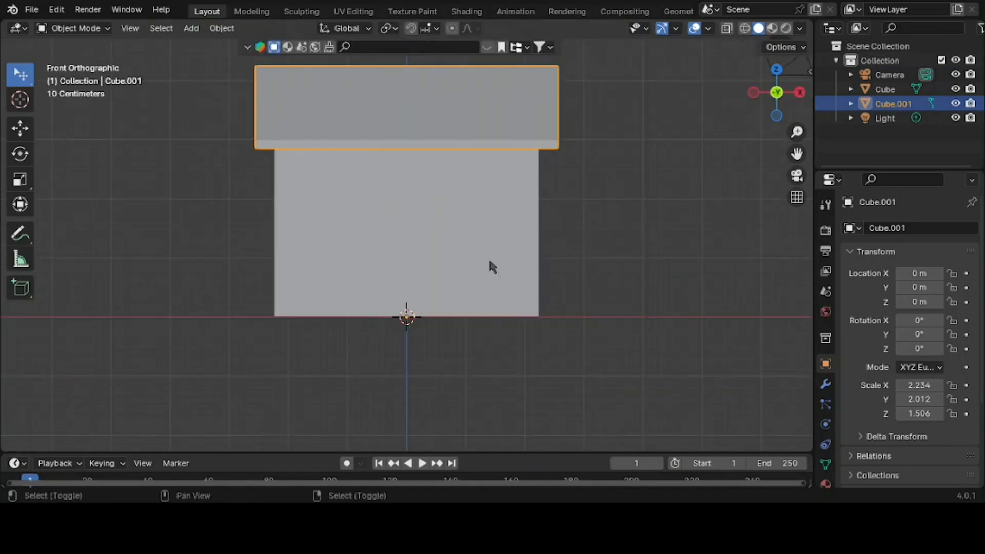
- Add a plane mesh and move it about -3 m along Y so it sits against the house's long wall
{"action": "key", "text": "shift+a"}
{"action": "mouse_move", "coordinate": [489, 262]}
{"action": "mouse_move", "coordinate": [481, 221]}
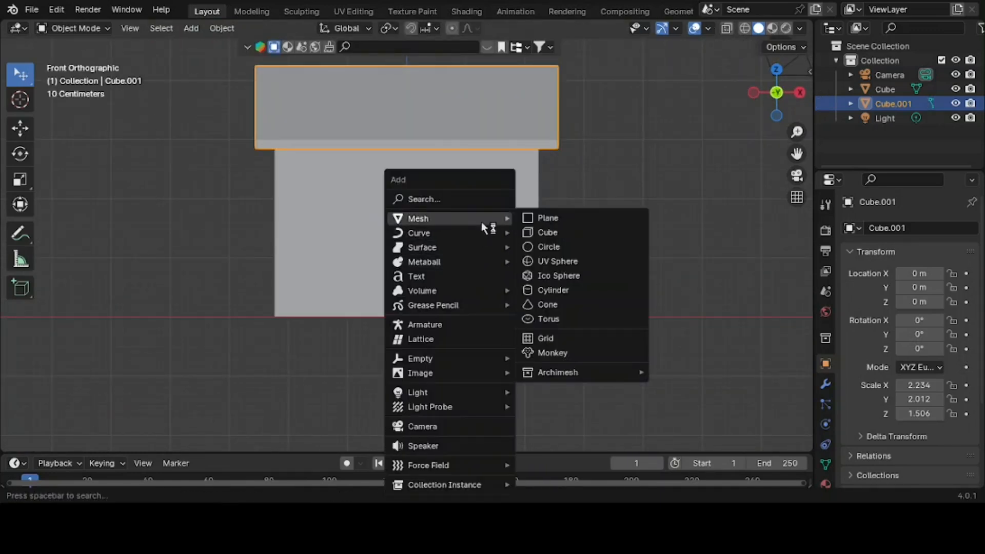
{"action": "left_click", "coordinate": [542, 220]}
{"action": "middle_click_drag", "start_coordinate": [389, 228], "coordinate": [538, 231]}
{"action": "key", "text": "g"}
{"action": "key", "text": "y"}
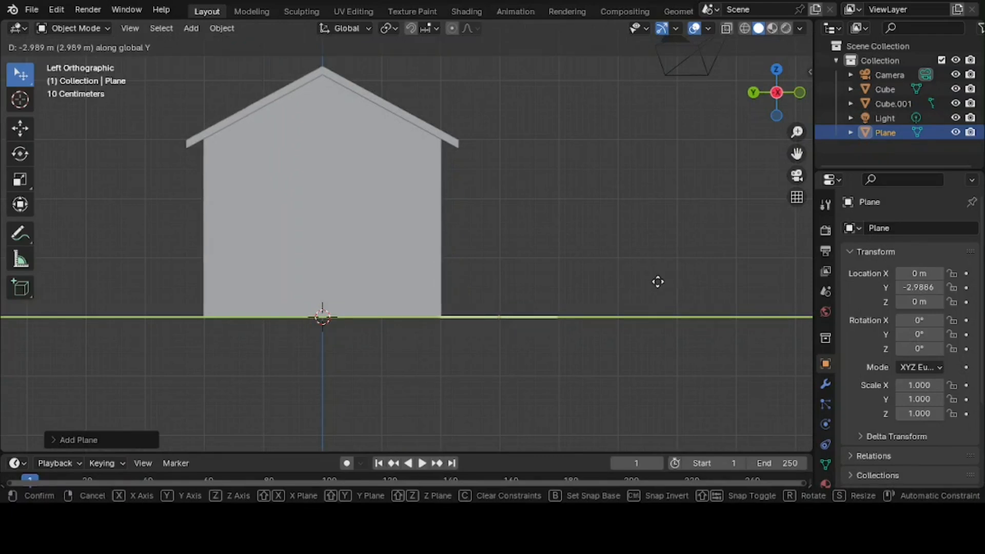
{"action": "left_click", "coordinate": [658, 282]}
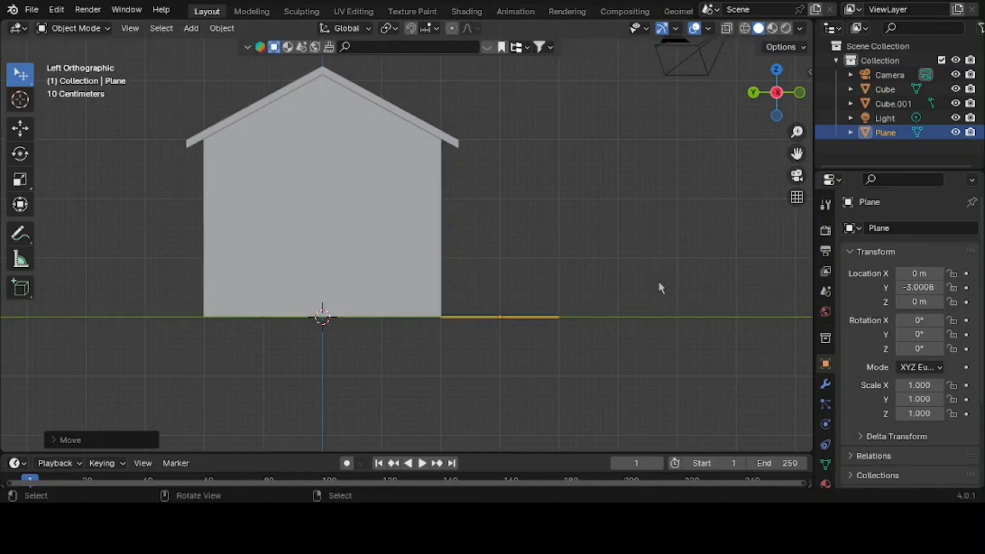
- Raise the plane about 0.16 m along Z to form the porch floor
{"action": "key", "text": "g"}
{"action": "key", "text": "z"}
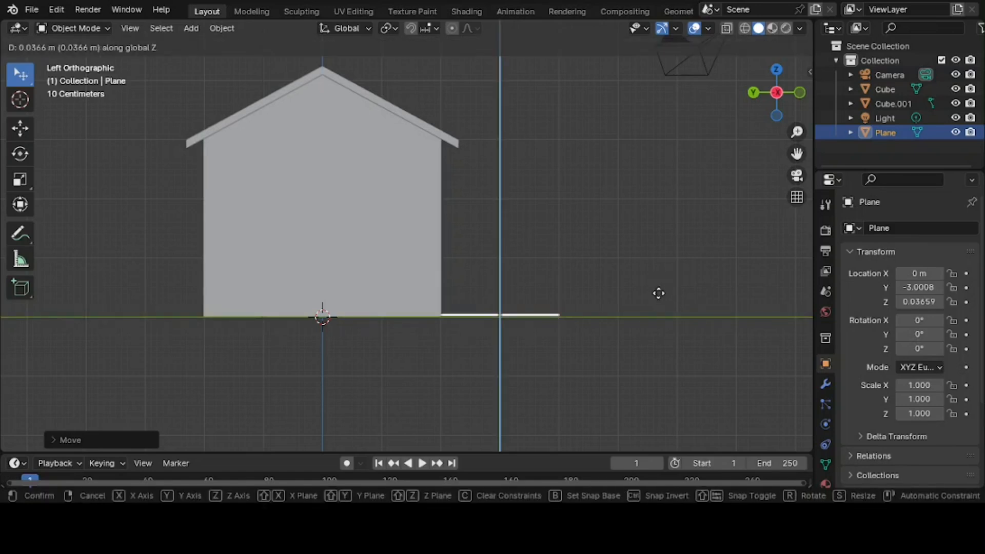
{"action": "left_click", "coordinate": [661, 287]}
{"action": "middle_click_drag", "start_coordinate": [661, 286], "coordinate": [495, 285]}
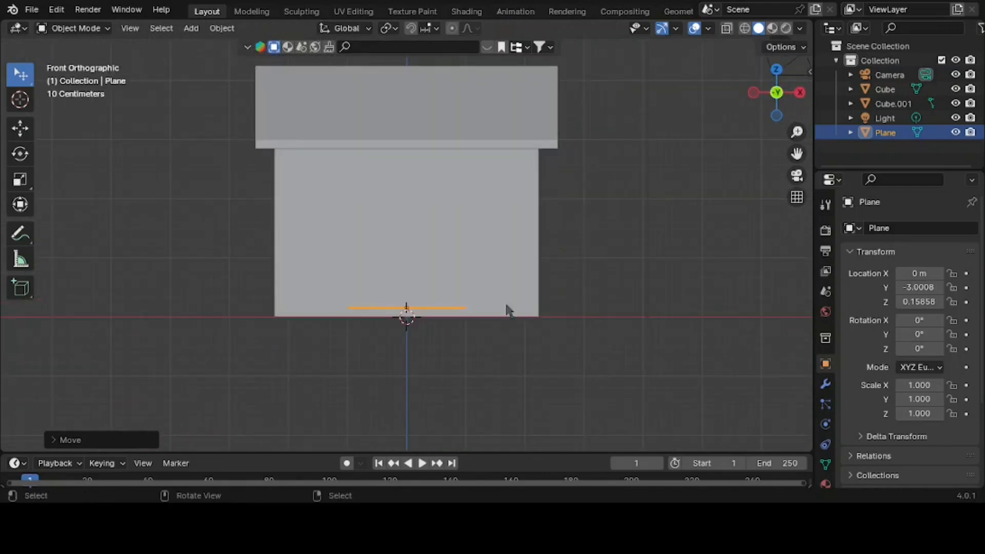
- Scale the porch floor plane along X to about 2.23 to match the width of the house wall
{"action": "key", "text": "s"}
{"action": "key", "text": "x"}
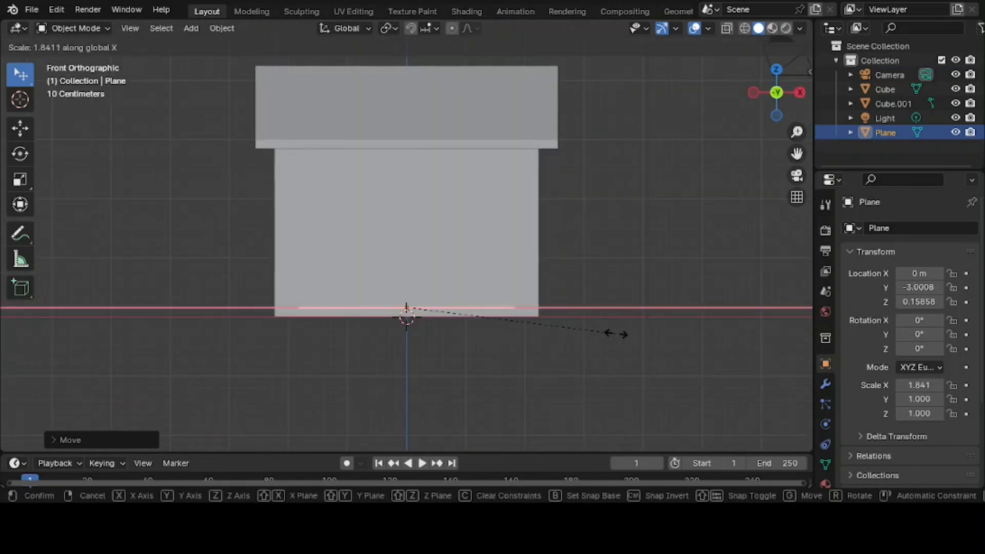
{"action": "left_click", "coordinate": [662, 341]}
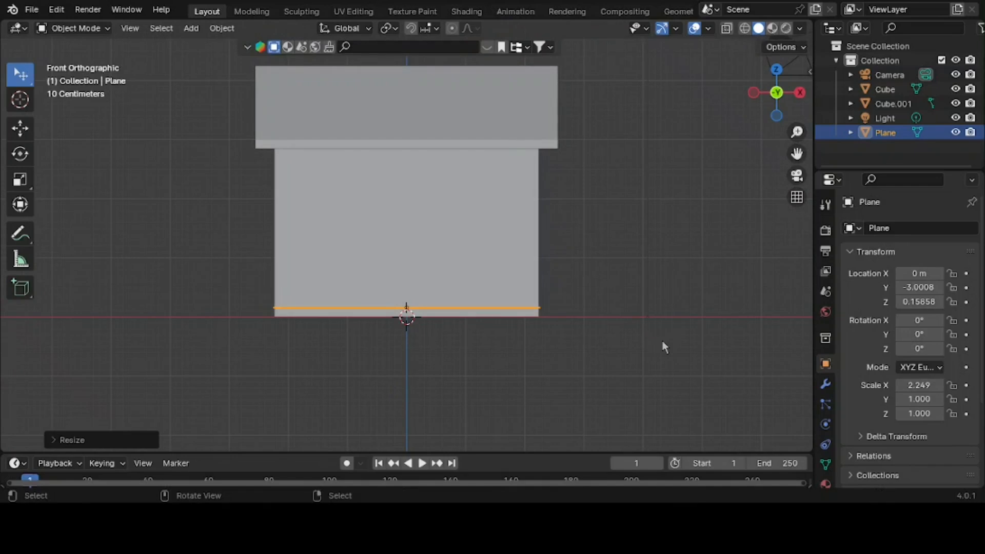
{"action": "key", "text": "s"}
{"action": "key", "text": "x"}
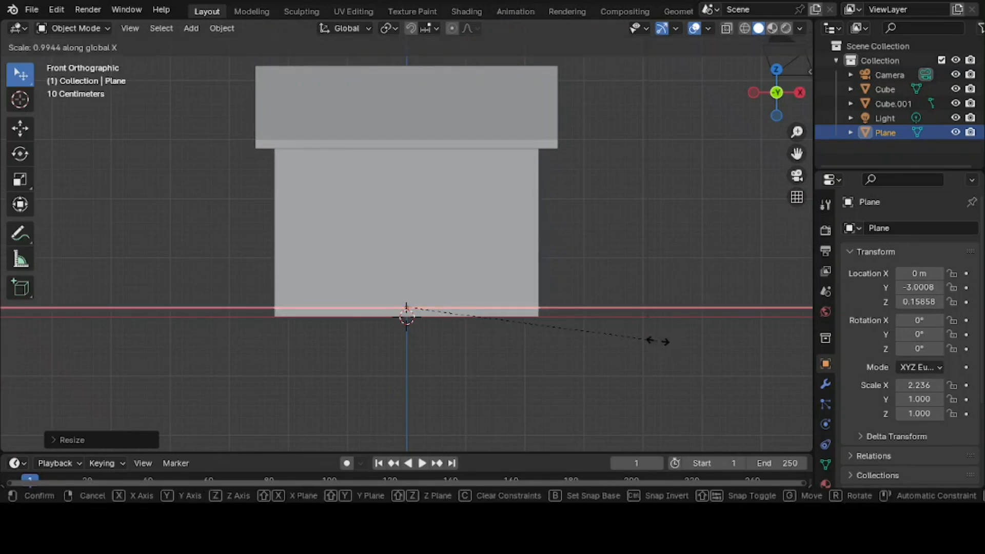
{"action": "left_click", "coordinate": [657, 341]}
{"action": "middle_click_drag", "start_coordinate": [644, 303], "coordinate": [722, 291]}
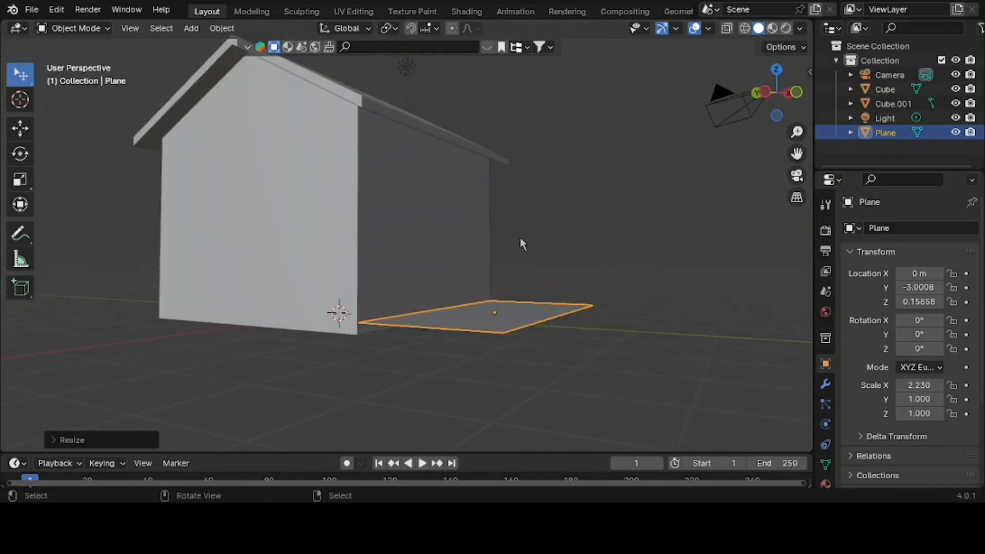
- Duplicate the porch floor plane and raise the copy along Z to about 2.53 m, below the roof eave
{"action": "key", "text": "ctrl+KP_3"}
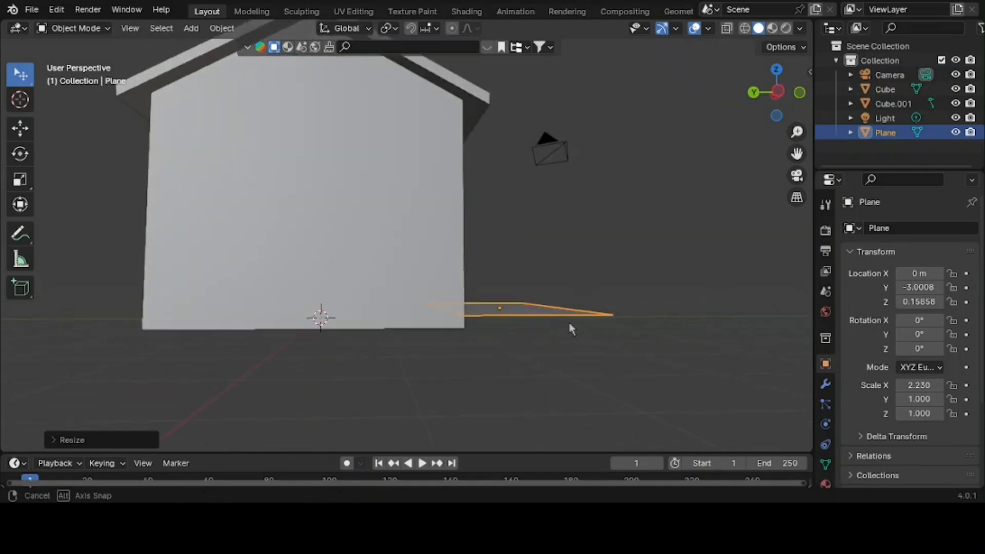
{"action": "key", "text": "shift+d"}
{"action": "key", "text": "z"}
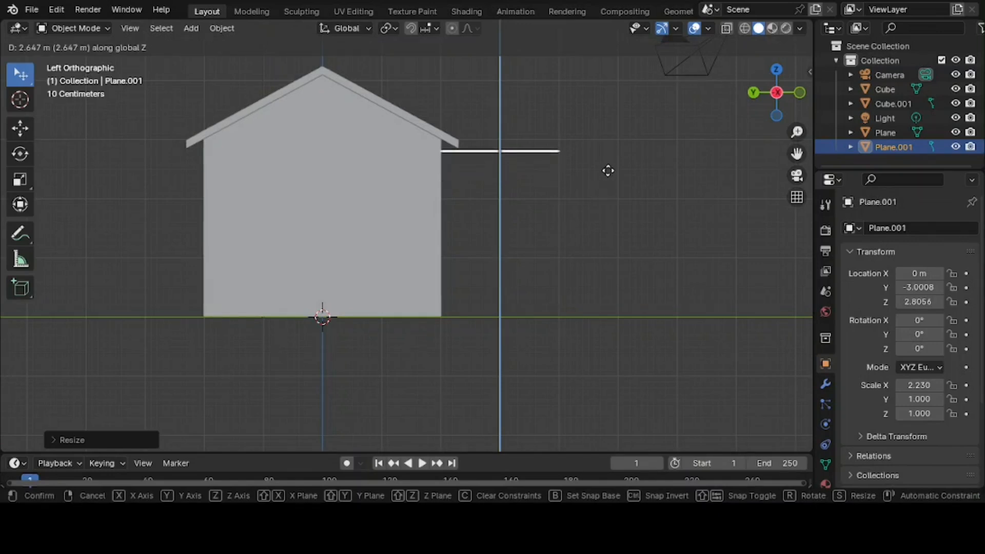
{"action": "left_click", "coordinate": [606, 188]}
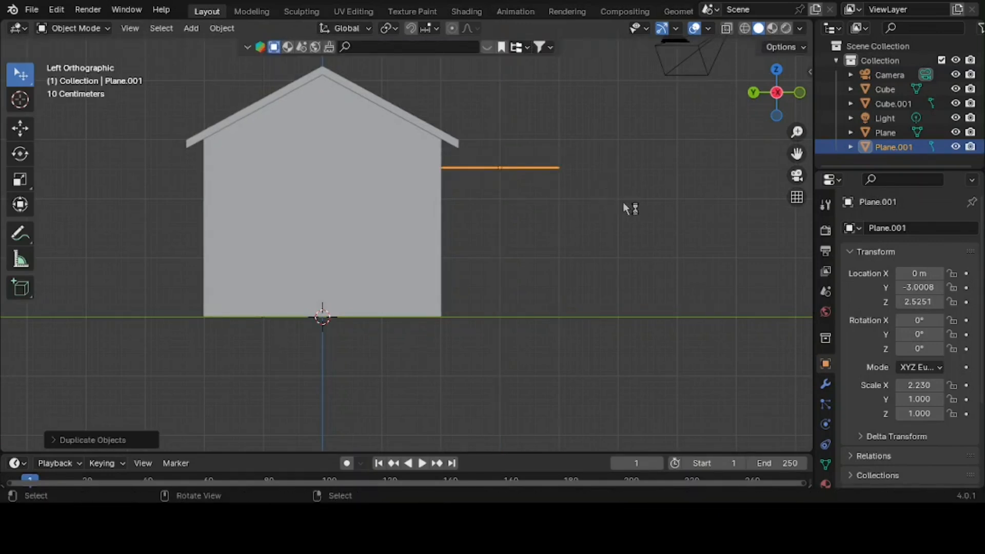
- Tilt the raised plane about 8° around X to slope away from the house, and raise it about 0.06 m along Z
{"action": "key", "text": "r"}
{"action": "key", "text": "x"}
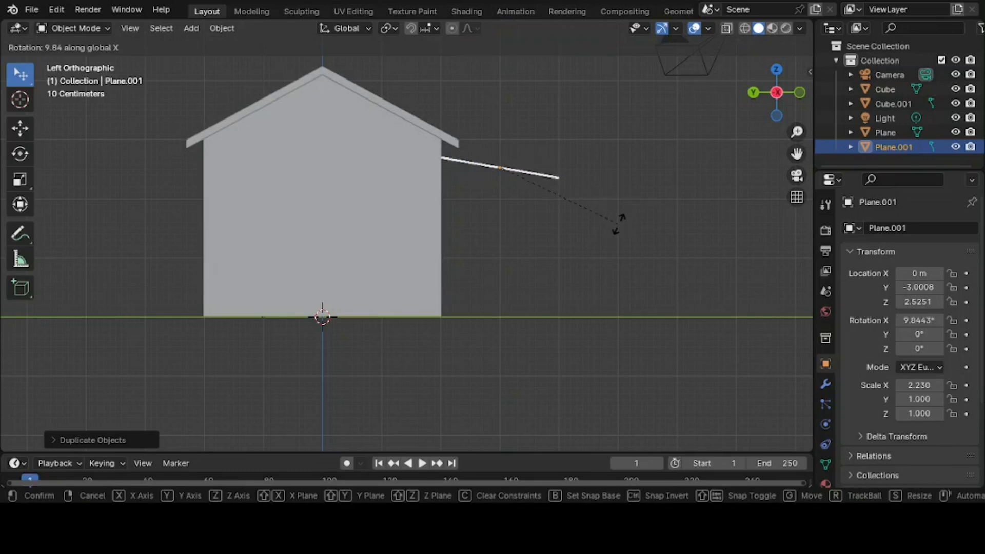
{"action": "left_click", "coordinate": [621, 220]}
{"action": "middle_click_drag", "start_coordinate": [621, 221], "coordinate": [603, 239]}
{"action": "key", "text": "g"}
{"action": "key", "text": "z"}
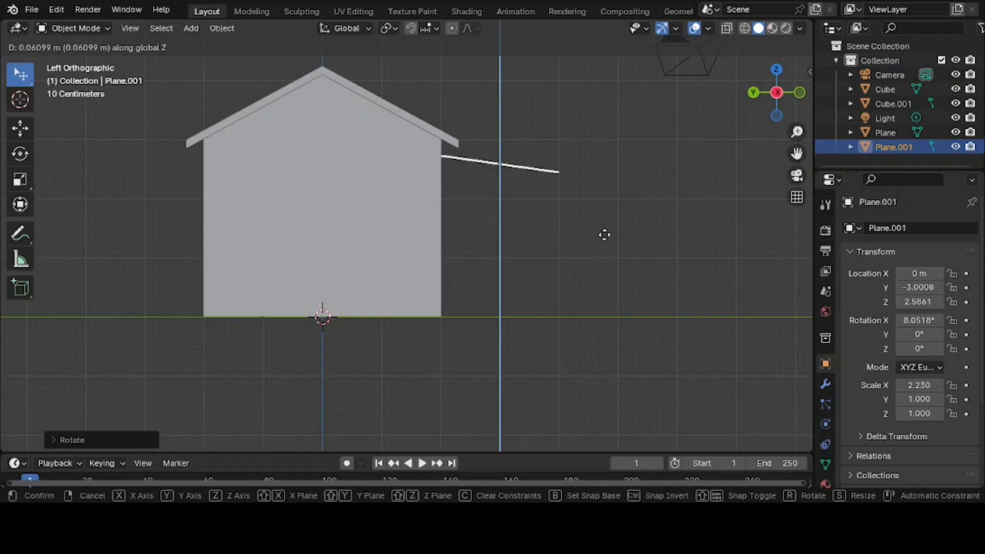
{"action": "left_click", "coordinate": [604, 235]}
{"action": "middle_click_drag", "start_coordinate": [604, 235], "coordinate": [582, 239]}
- Snap the 3D cursor to the sloped porch roof plane, add a cube there and scale it down to about 0.1
{"action": "key", "text": "shift+s"}
{"action": "key", "text": "2"}
{"action": "key", "text": "shift+a"}
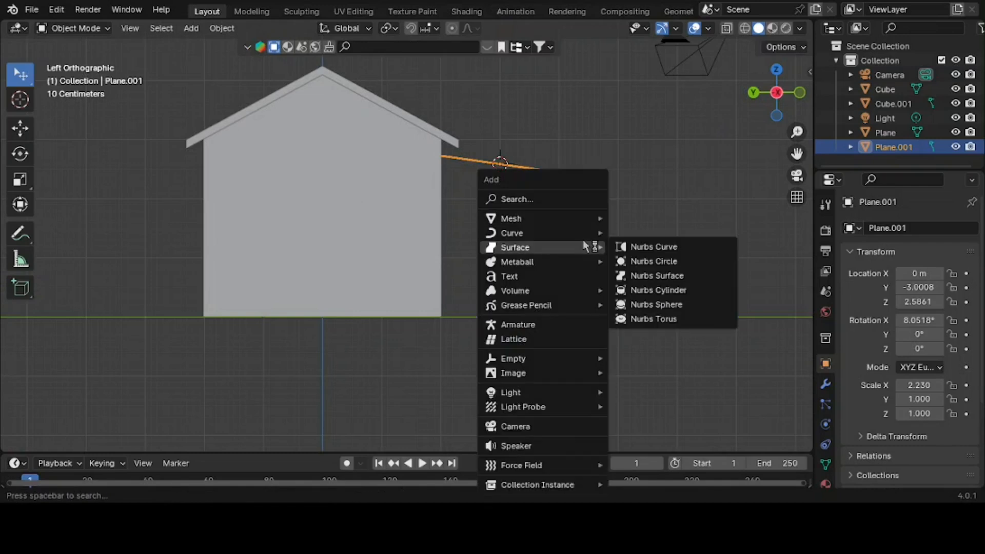
{"action": "mouse_move", "coordinate": [560, 219]}
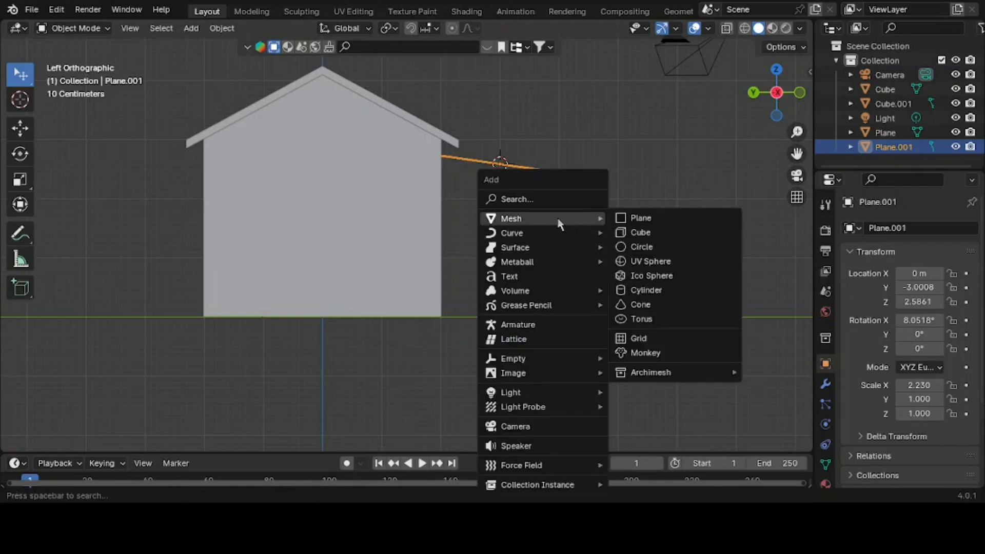
{"action": "left_click", "coordinate": [671, 232]}
{"action": "key", "text": "s"}
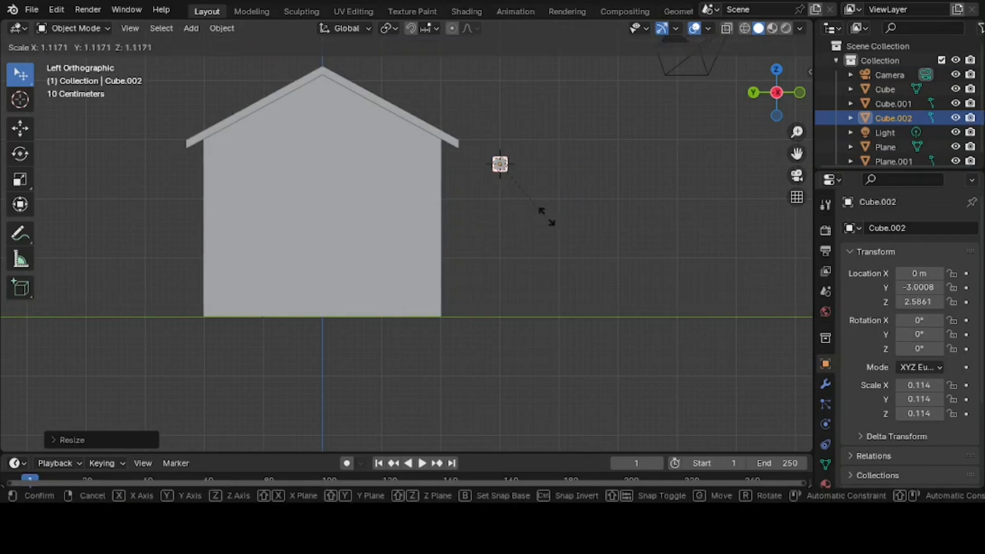
- Stretch the small cube along Z to a scale of about 1.435 and lower it about 1.16 m as a post
{"action": "key", "text": "z"}
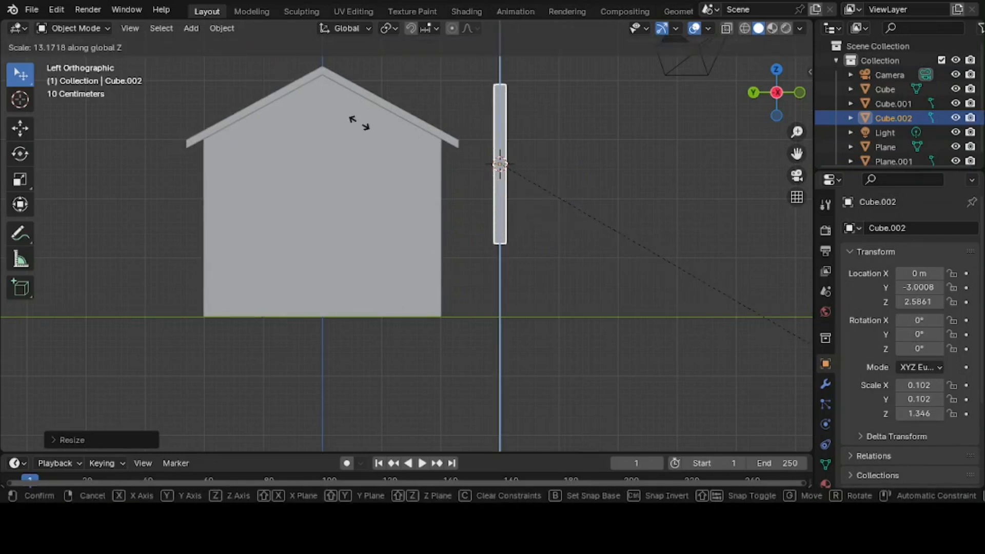
{"action": "left_click", "coordinate": [402, 148]}
{"action": "key", "text": "g"}
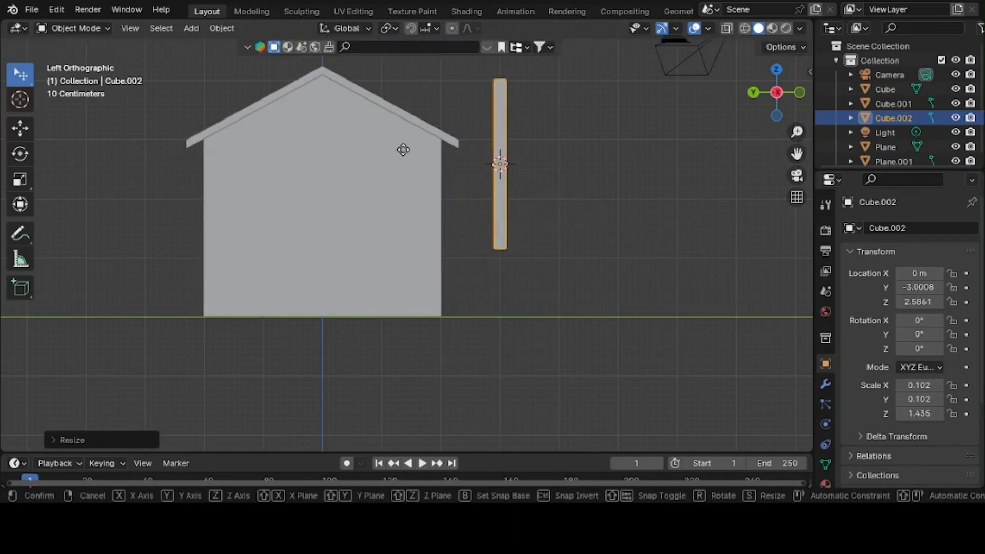
{"action": "key", "text": "z"}
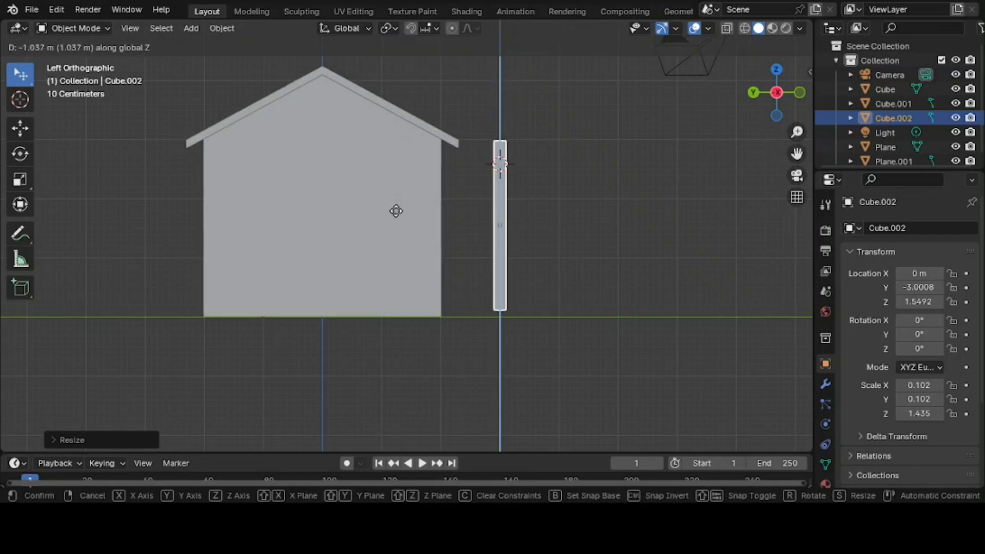
{"action": "left_click", "coordinate": [400, 220]}
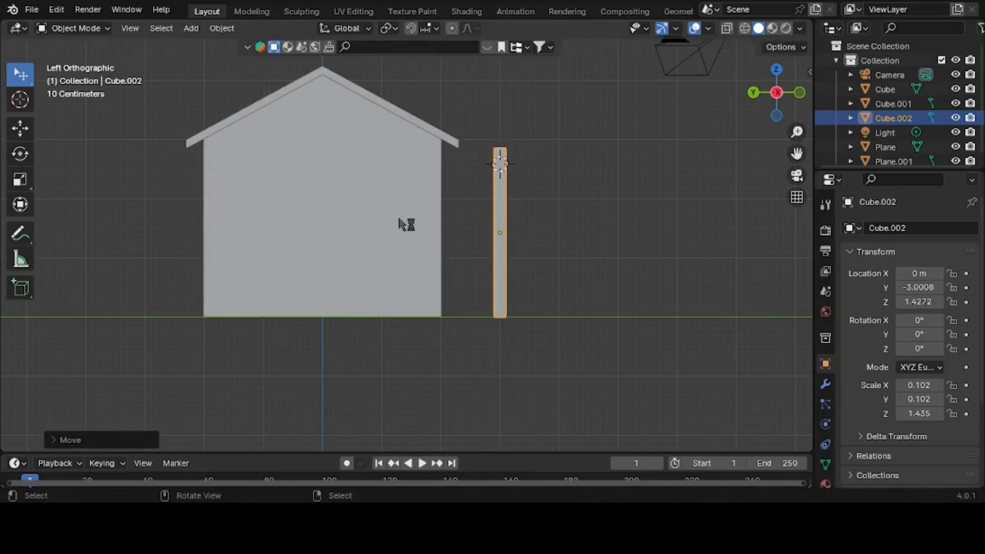
{"action": "middle_click_drag", "start_coordinate": [445, 233], "coordinate": [427, 273]}
- Shorten the post along Z to a scale of about 1.29 and lower it about 0.12 m to ground level
{"action": "key", "text": "s"}
{"action": "key", "text": "z"}
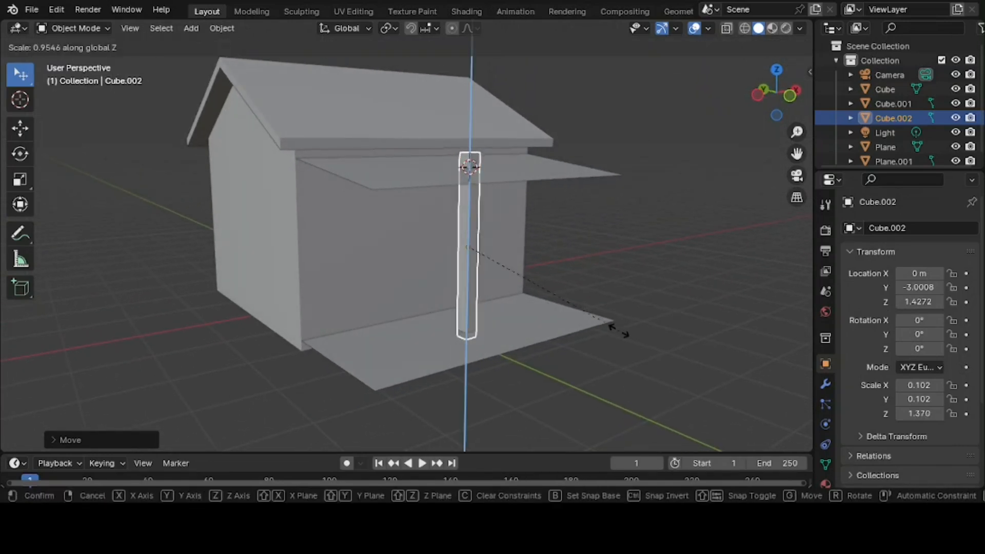
{"action": "left_click", "coordinate": [609, 331]}
{"action": "middle_click_drag", "start_coordinate": [608, 329], "coordinate": [554, 324]}
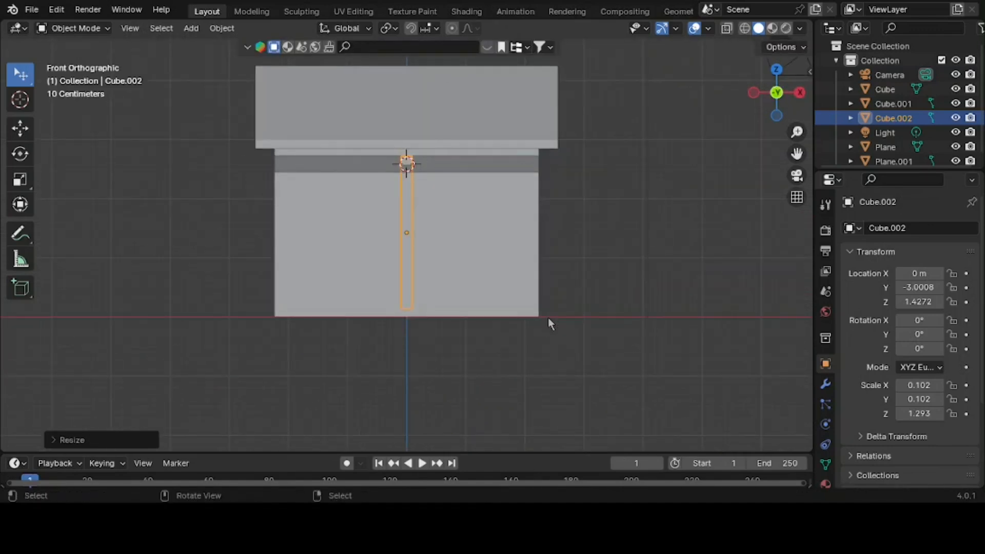
{"action": "key", "text": "g"}
{"action": "key", "text": "z"}
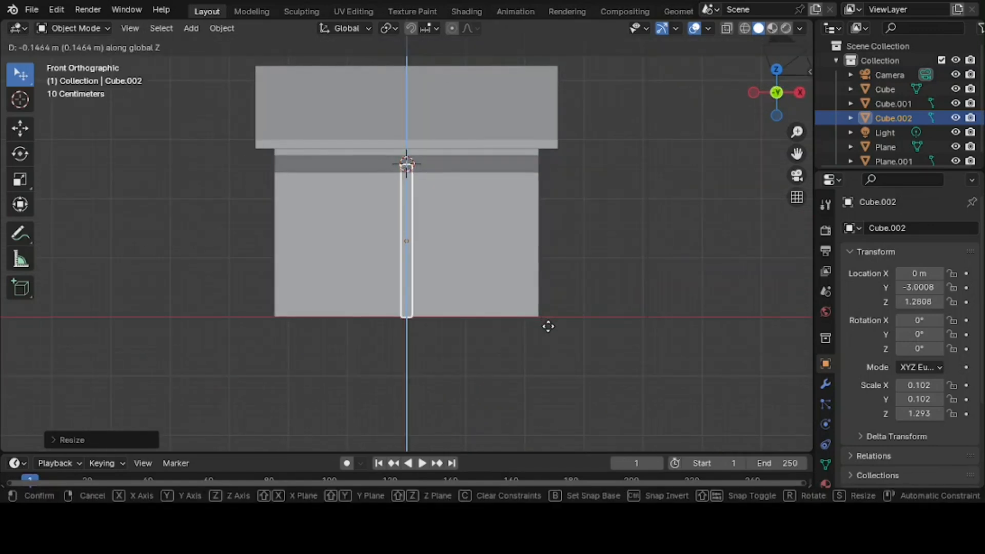
{"action": "left_click", "coordinate": [549, 325]}
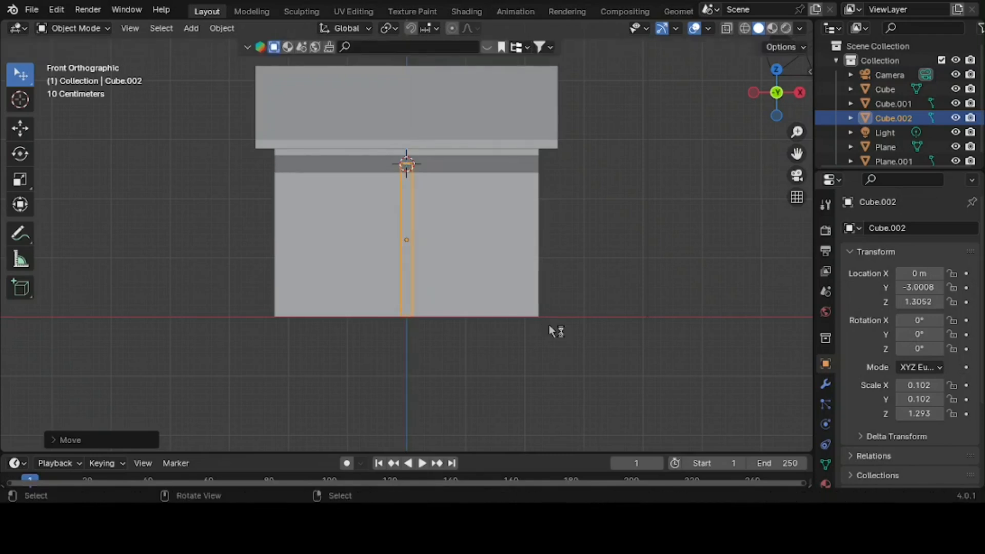
{"action": "key", "text": "s"}
{"action": "key", "text": "z"}
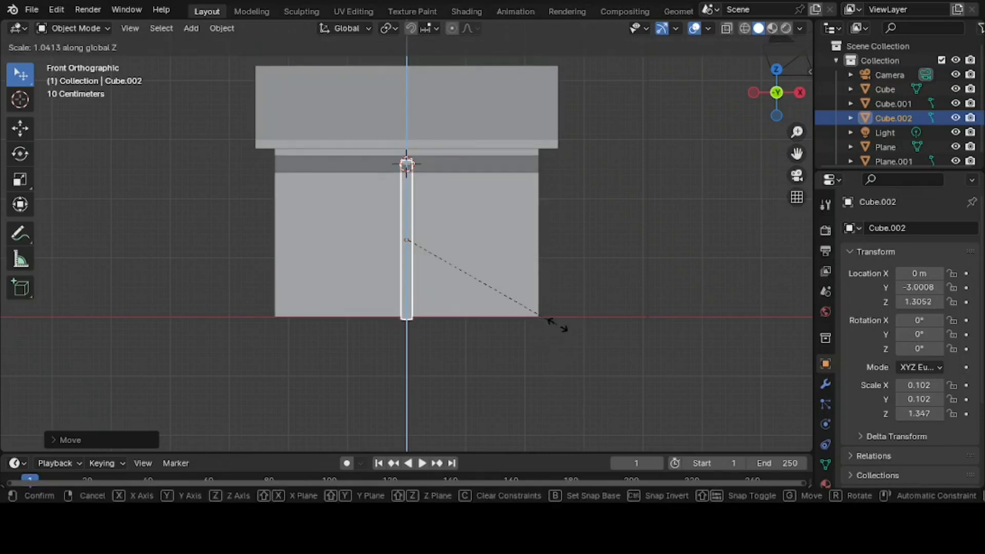
{"action": "left_click", "coordinate": [549, 323]}
{"action": "middle_click_drag", "start_coordinate": [549, 323], "coordinate": [586, 382]}
- Move the post to the porch's outer corner, at about -3.78 m on Y and -2.04 m on X
{"action": "key", "text": "g"}
{"action": "key", "text": "y"}
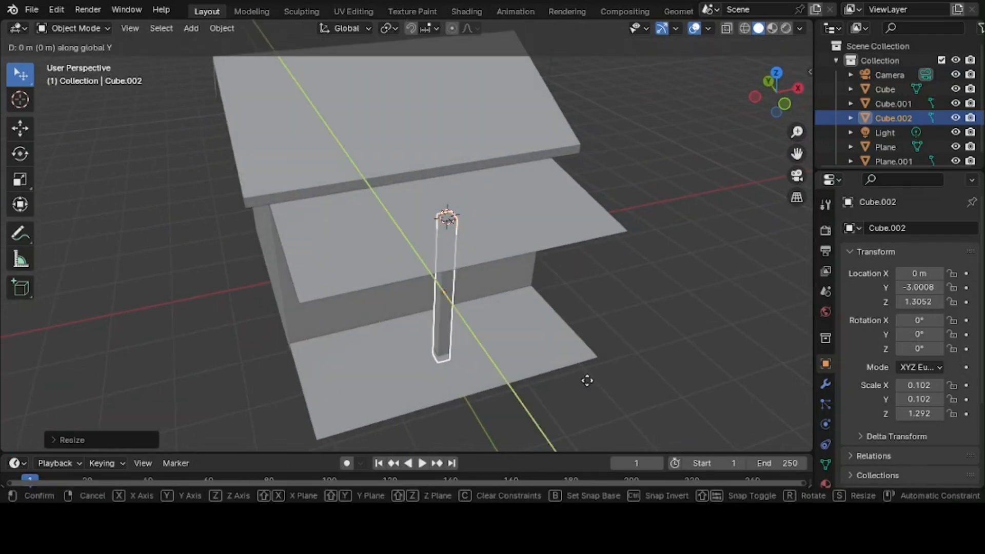
{"action": "left_click", "coordinate": [606, 416]}
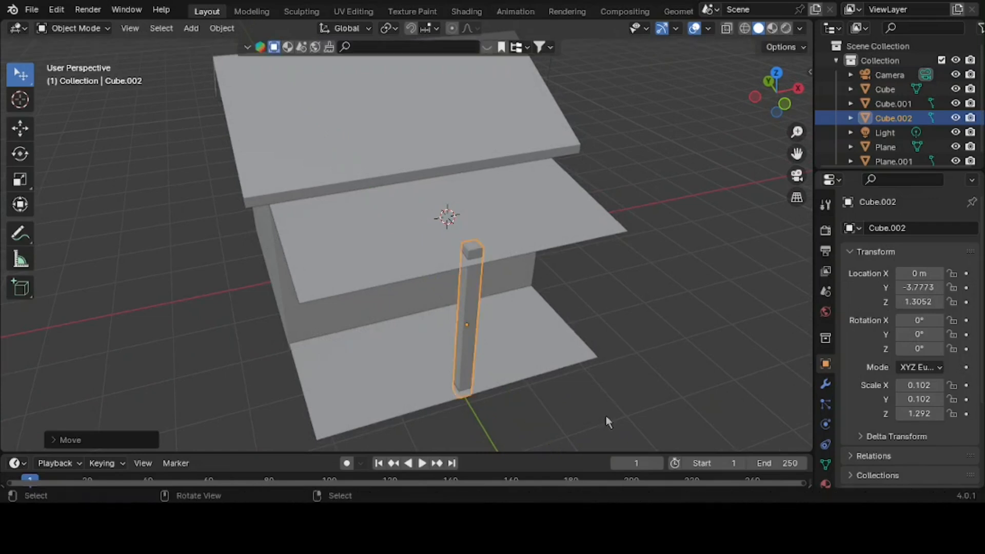
{"action": "key", "text": "g"}
{"action": "key", "text": "x"}
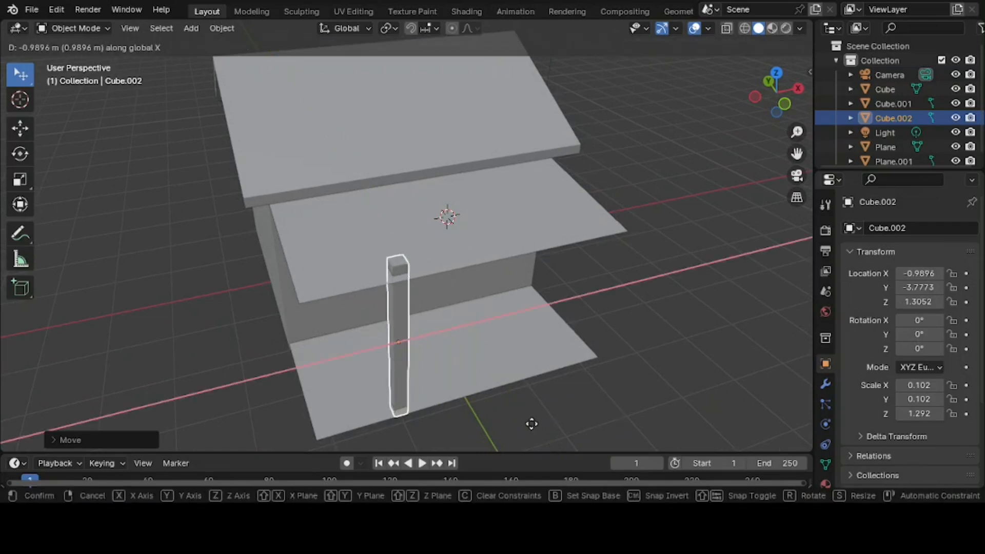
{"action": "left_click", "coordinate": [455, 435]}
- Duplicate the post and move the copy about 4.05 m along X to the porch's opposite outer corner
{"action": "key", "text": "shift+d"}
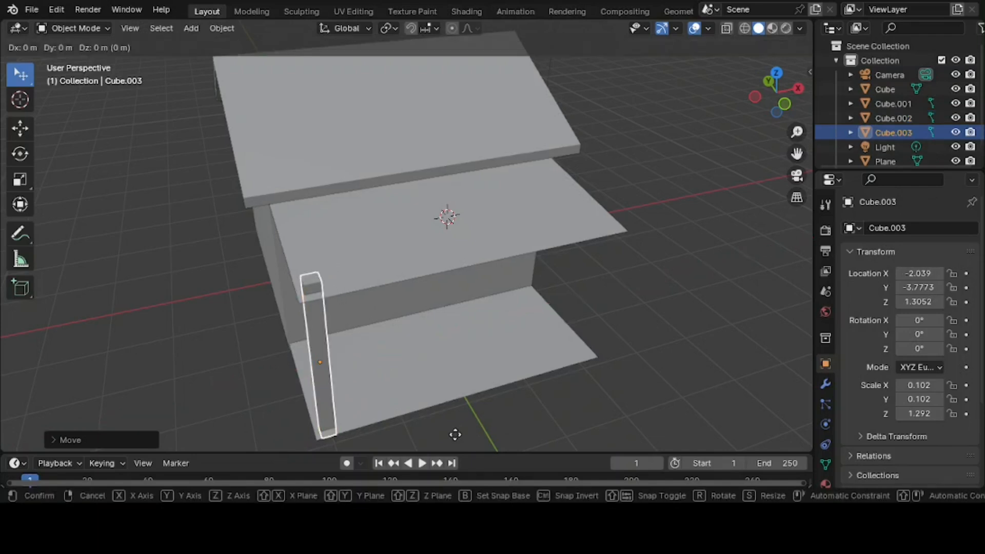
{"action": "key", "text": "y"}
{"action": "key", "text": "x"}
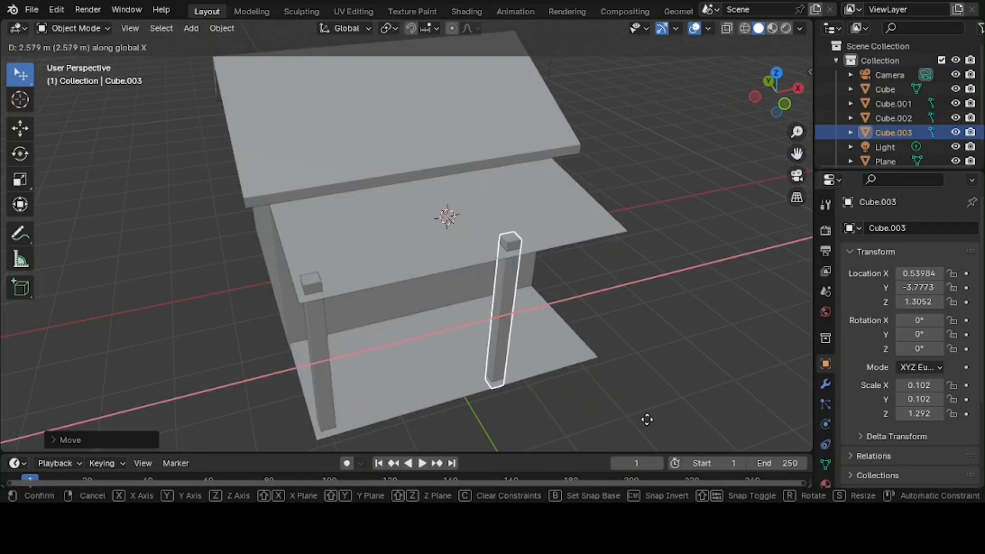
{"action": "left_click", "coordinate": [740, 413]}
{"action": "middle_click_drag", "start_coordinate": [475, 350], "coordinate": [569, 302]}
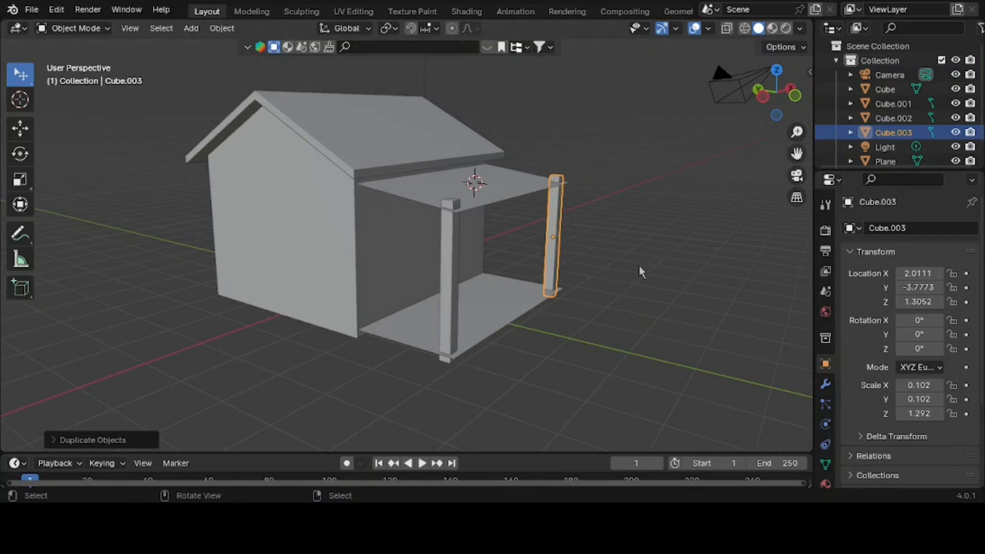
- Extrude the sloped porch roof plane upward in Edit Mode to give it thickness, then return to Object Mode
{"action": "left_click", "coordinate": [477, 206]}
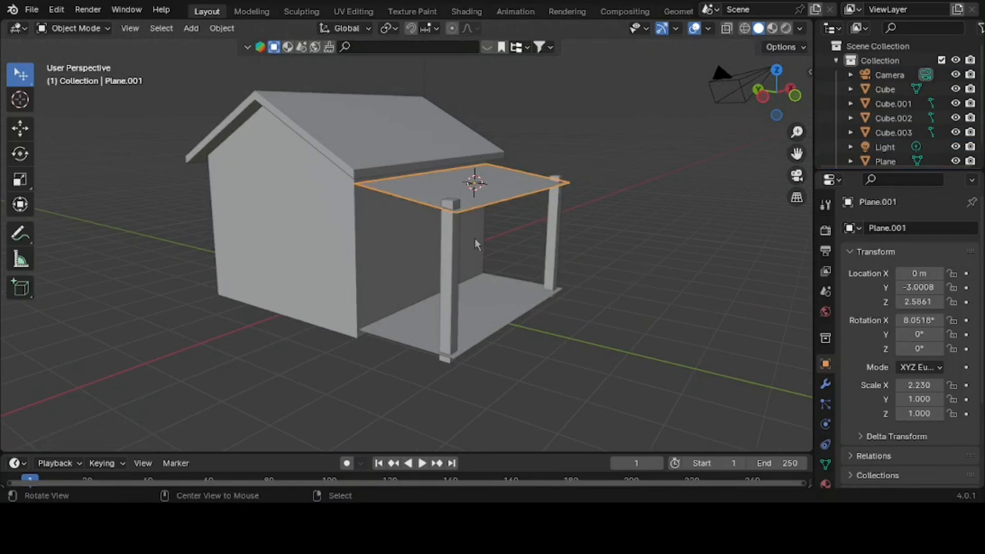
{"action": "middle_click_drag", "start_coordinate": [475, 241], "coordinate": [571, 220]}
{"action": "key", "text": "Tab"}
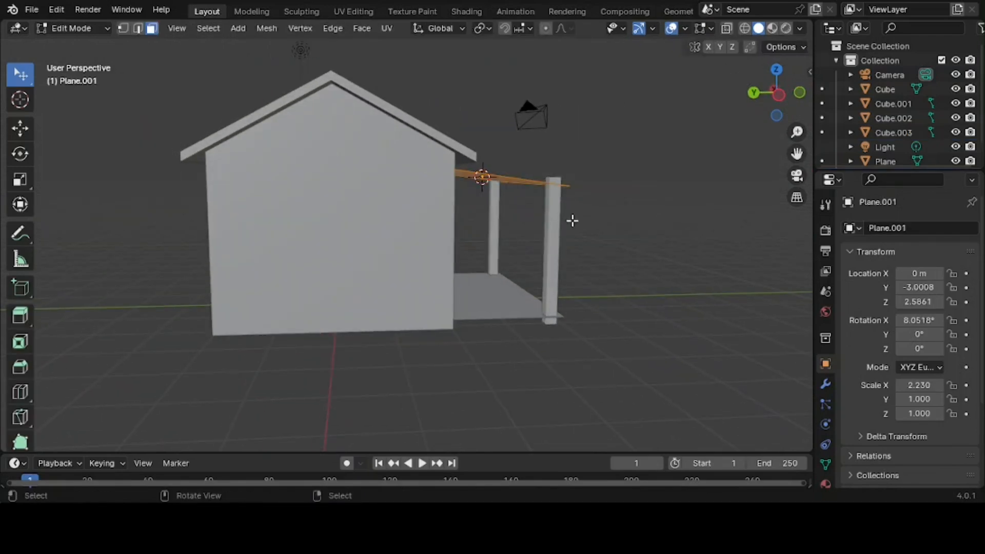
{"action": "key", "text": "e"}
{"action": "left_click", "coordinate": [574, 211]}
{"action": "middle_click_drag", "start_coordinate": [556, 220], "coordinate": [629, 208]}
{"action": "left_click", "coordinate": [628, 208]}
{"action": "middle_click_drag", "start_coordinate": [554, 229], "coordinate": [577, 229]}
{"action": "key", "text": "Tab"}
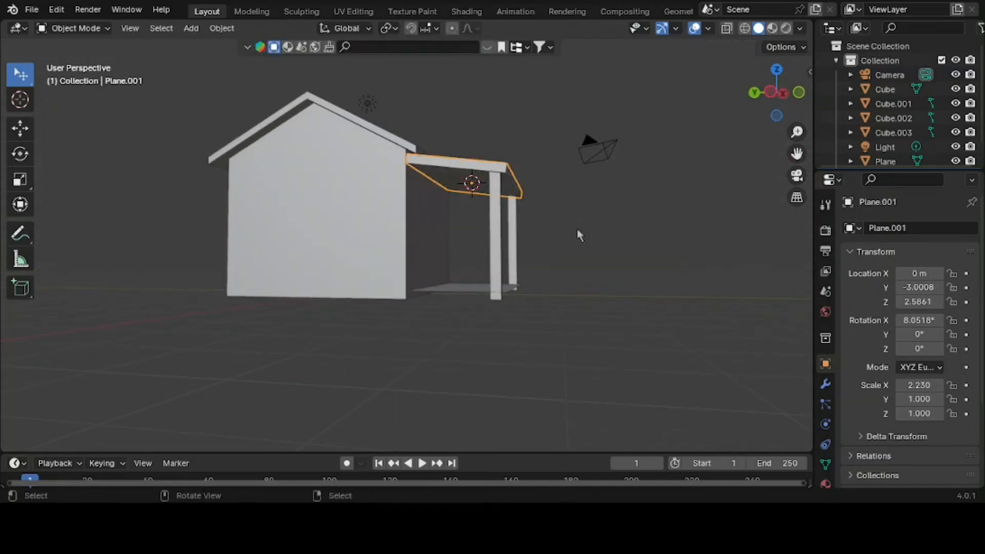
- Extrude the porch floor plane about 0.02 m downward in Edit Mode to give it thickness
{"action": "middle_click_drag", "start_coordinate": [531, 261], "coordinate": [485, 288]}
{"action": "left_click", "coordinate": [484, 288]}
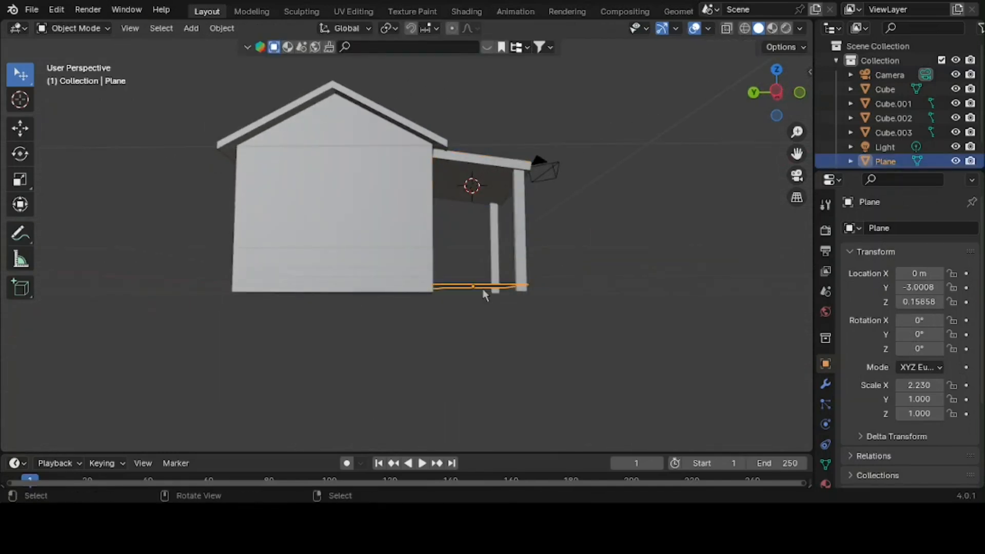
{"action": "key", "text": "Tab"}
{"action": "middle_click_drag", "start_coordinate": [551, 297], "coordinate": [521, 300]}
{"action": "scroll", "coordinate": [521, 300], "scroll_direction": "up", "scroll_amount": 2}
{"action": "key", "text": "e"}
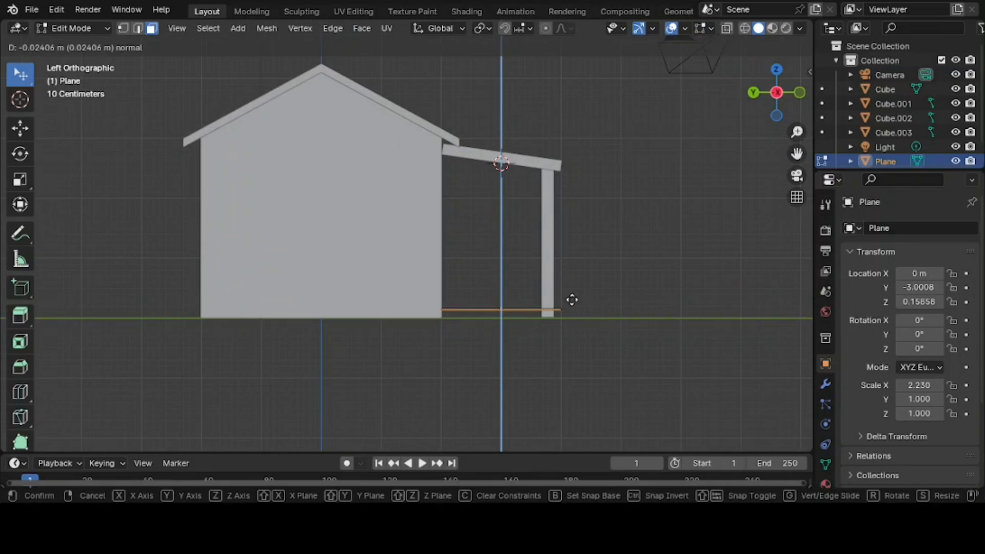
{"action": "left_click", "coordinate": [572, 299]}
{"action": "middle_click_drag", "start_coordinate": [578, 303], "coordinate": [434, 307]}
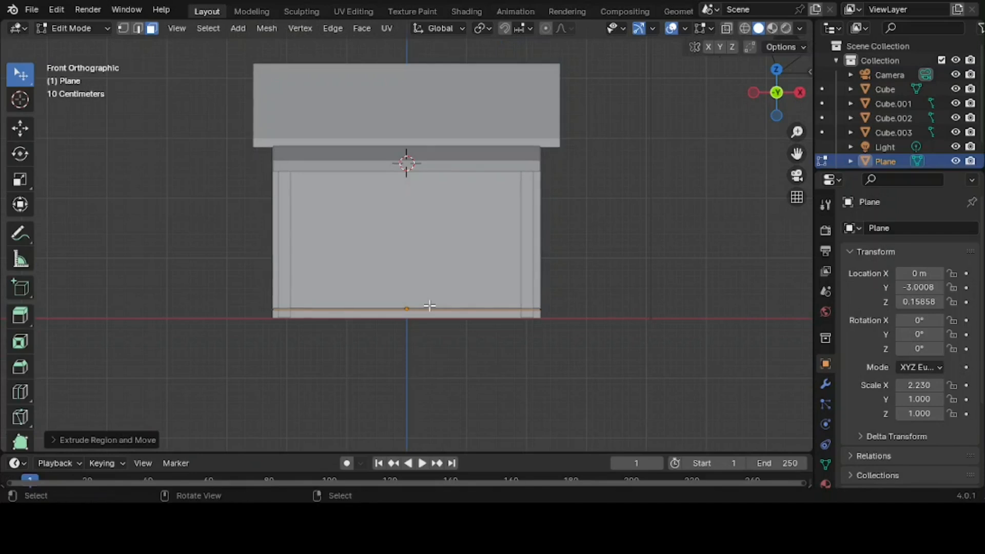
{"action": "scroll", "coordinate": [434, 307], "scroll_direction": "up", "scroll_amount": 2}
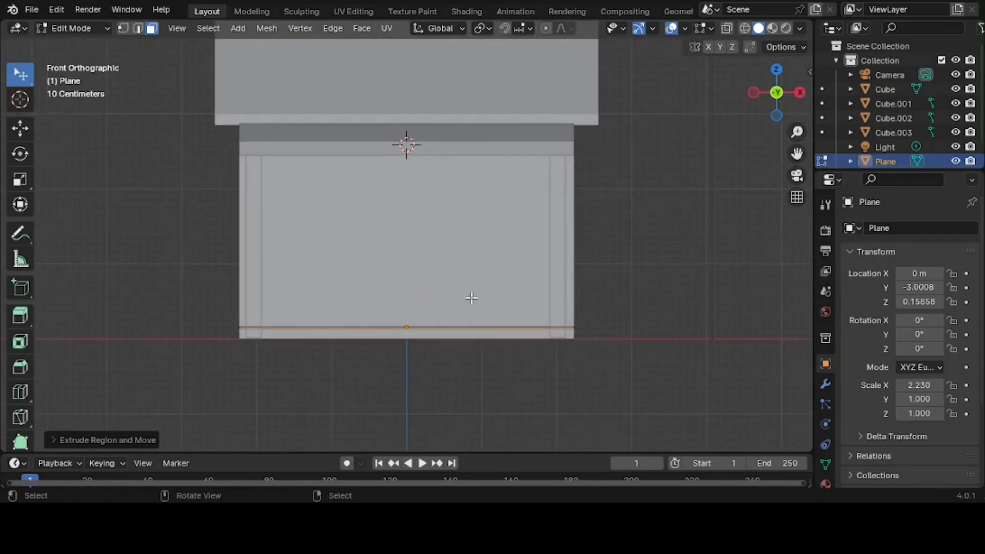
{"action": "key", "text": "e"}
{"action": "key", "text": "x"}
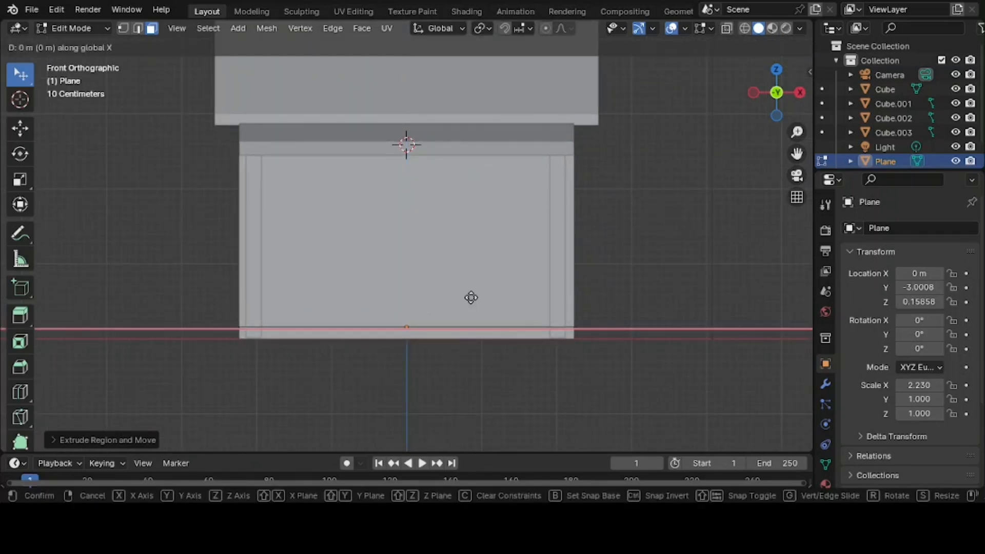
{"action": "right_click", "coordinate": [474, 297]}
- Extrude the porch floor's face about 0.03 m further downward and return to Object Mode
{"action": "middle_click_drag", "start_coordinate": [474, 297], "coordinate": [445, 295]}
{"action": "key", "text": "e"}
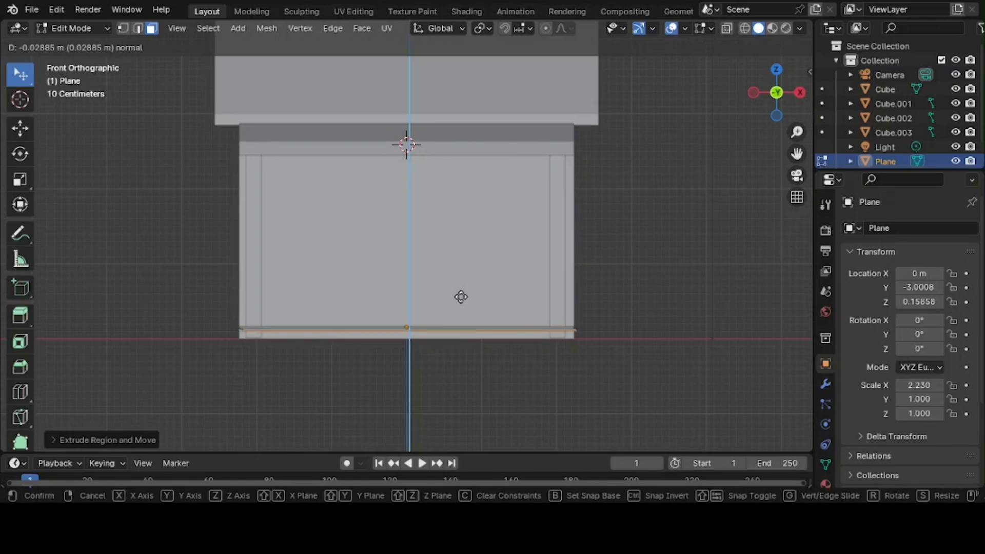
{"action": "left_click", "coordinate": [460, 297]}
{"action": "middle_click_drag", "start_coordinate": [461, 300], "coordinate": [507, 349]}
{"action": "key", "text": "Tab"}
- Select the house body and snap the 3D cursor to the world origin
{"action": "left_click", "coordinate": [351, 291]}
{"action": "left_click_drag", "start_coordinate": [422, 283], "coordinate": [447, 265], "text": "alt"}
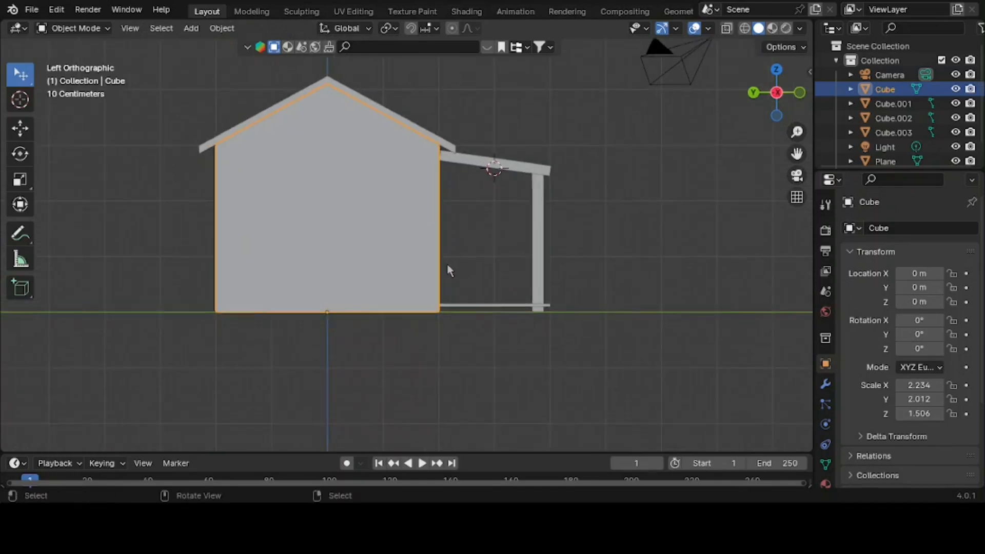
{"action": "scroll", "coordinate": [447, 263], "scroll_direction": "up", "scroll_amount": 1}
{"action": "left_click_drag", "start_coordinate": [794, 152], "coordinate": [880, 154]}
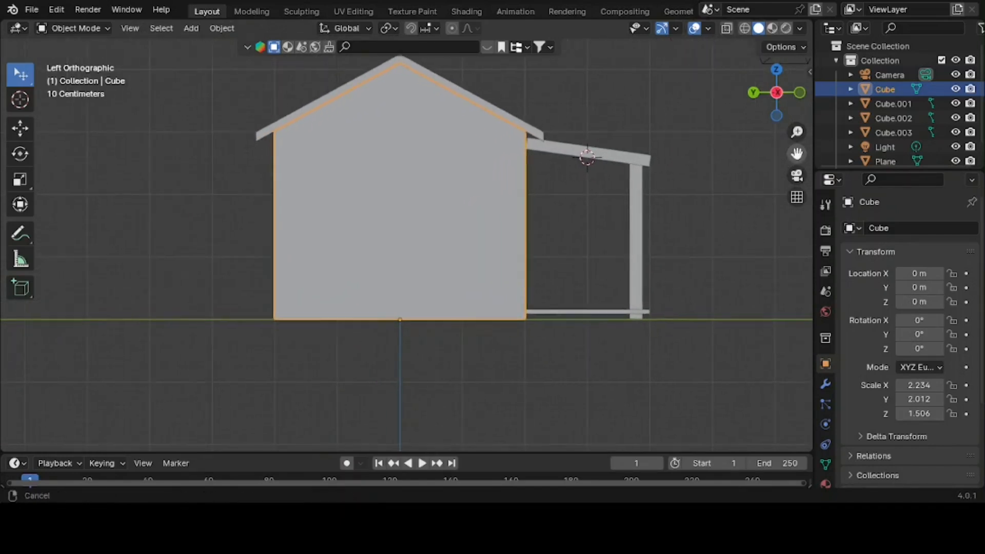
{"action": "key", "text": "shift+s"}
{"action": "key", "text": "1"}
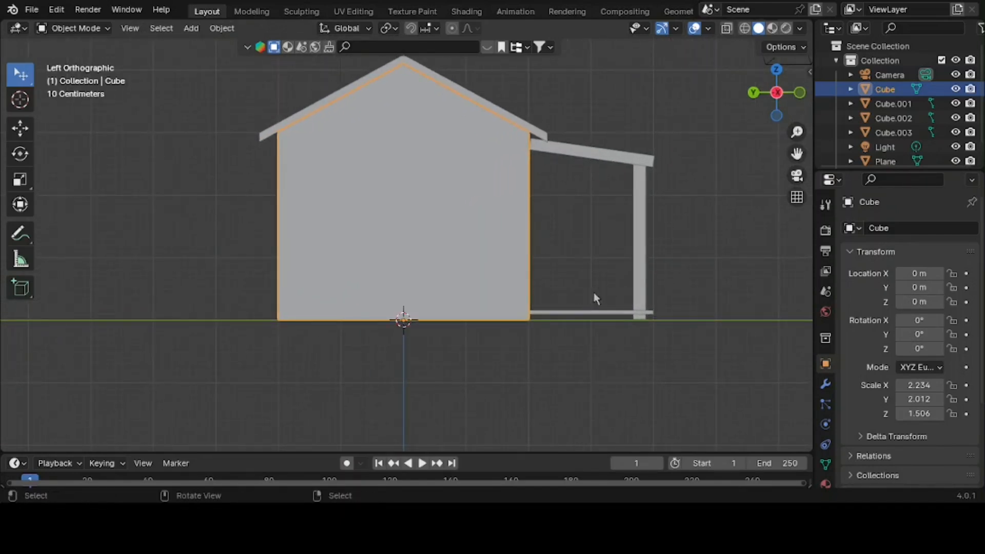
- Add a cube at the house's base and flatten it along Z to a scale of about 0.095
{"action": "key", "text": "shift+a"}
{"action": "mouse_move", "coordinate": [595, 218]}
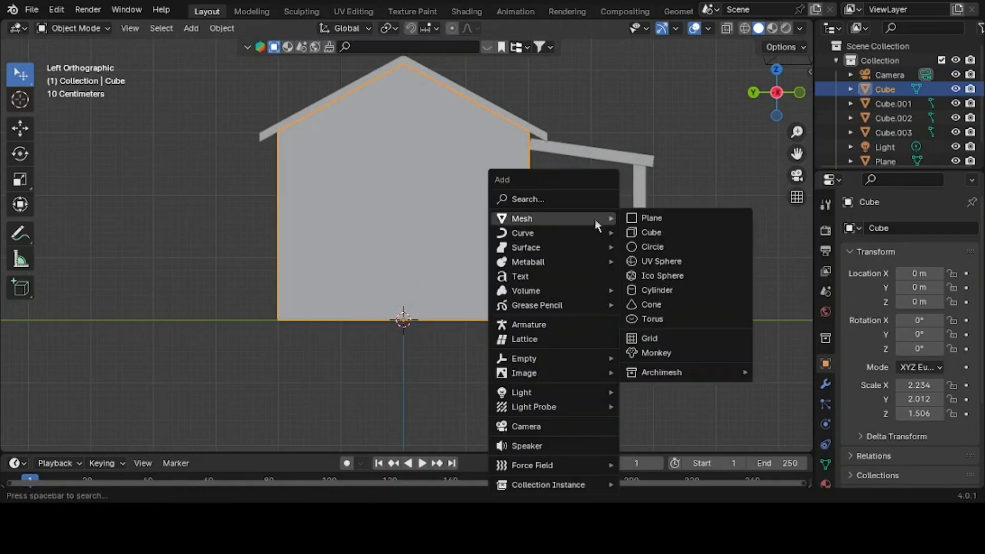
{"action": "left_click", "coordinate": [662, 233]}
{"action": "middle_click_drag", "start_coordinate": [455, 218], "coordinate": [574, 220]}
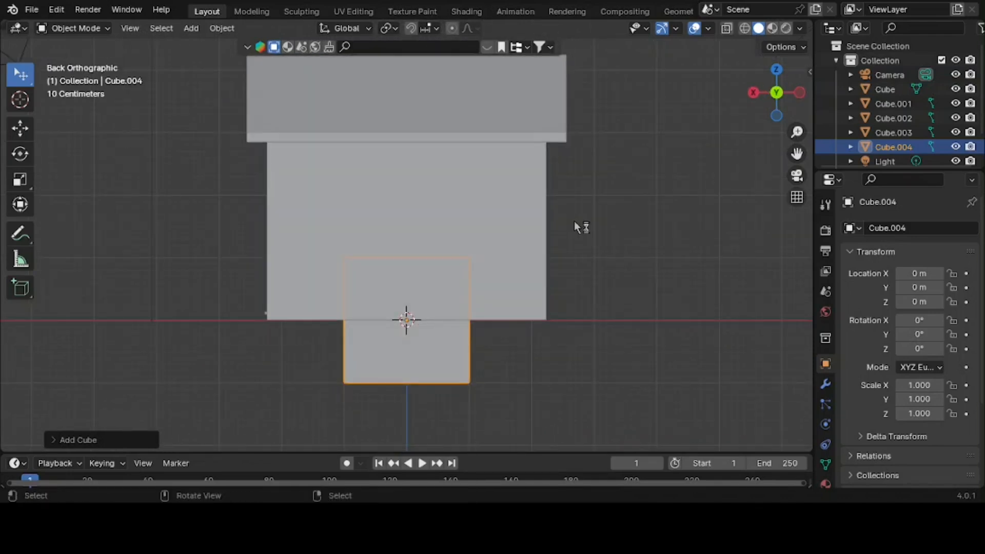
{"action": "key", "text": "s"}
{"action": "key", "text": "z"}
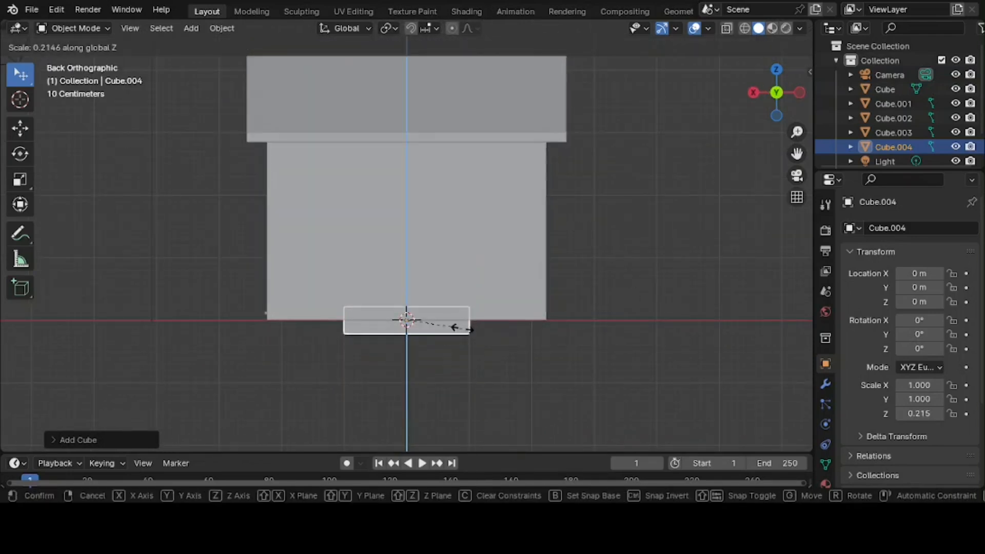
{"action": "left_click", "coordinate": [435, 329]}
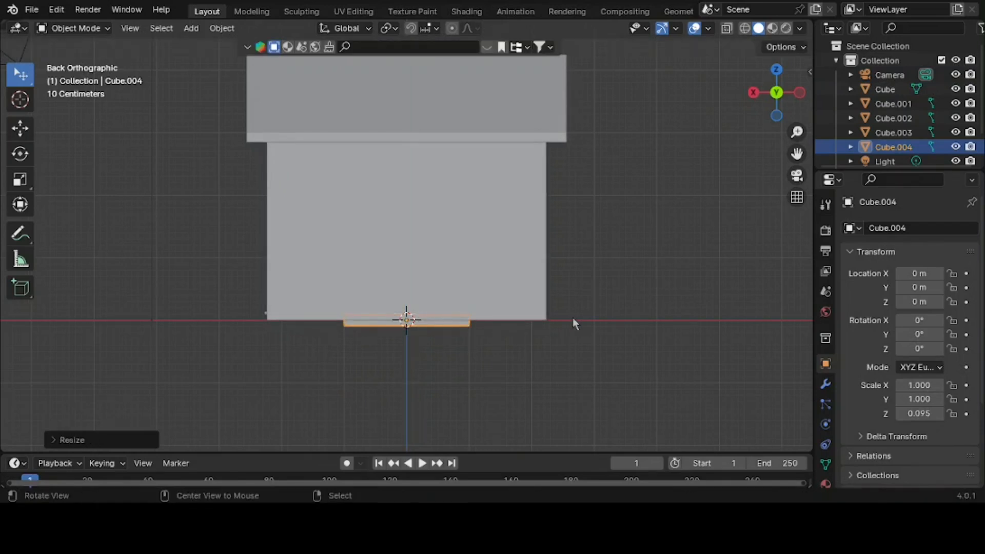
- Stretch the flat board just beyond the house walls, to a scale of about 2.265 on X and 2.026 on Y
{"action": "key", "text": "s"}
{"action": "key", "text": "x"}
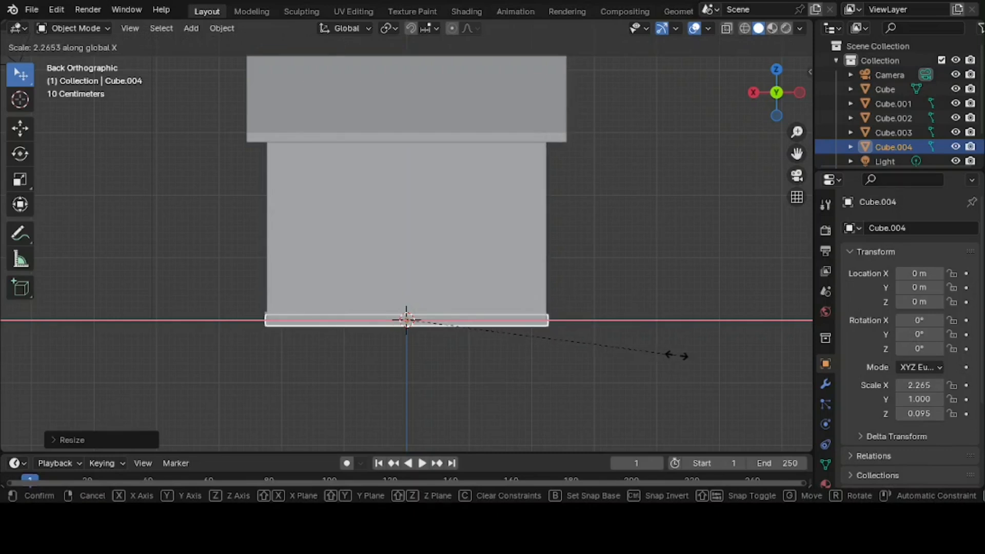
{"action": "left_click", "coordinate": [676, 354]}
{"action": "middle_click_drag", "start_coordinate": [643, 355], "coordinate": [482, 359]}
{"action": "key", "text": "s"}
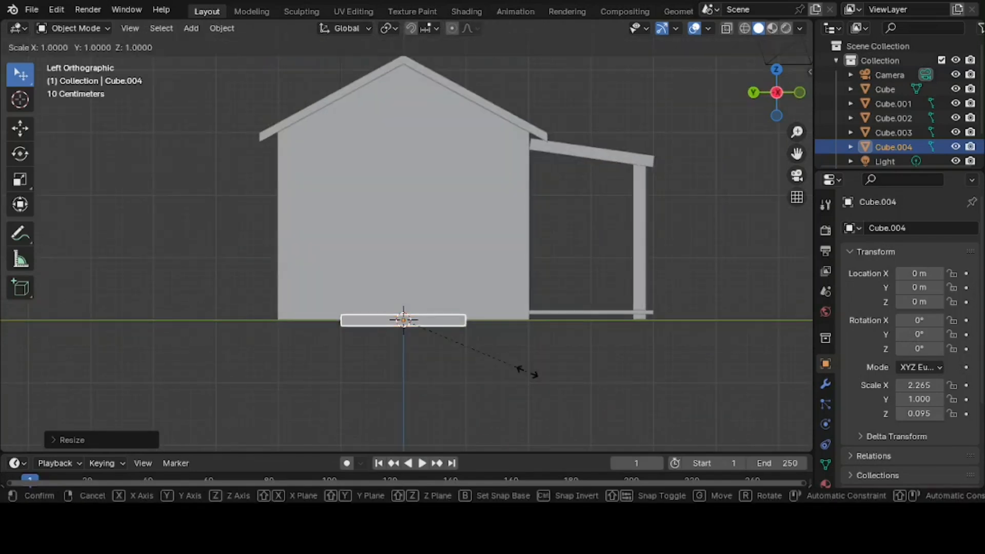
{"action": "key", "text": "y"}
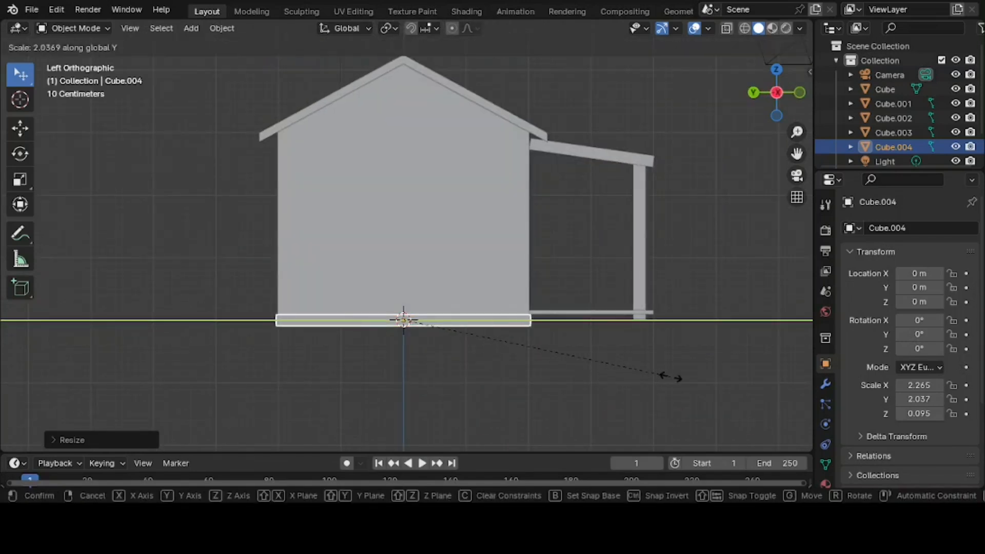
{"action": "left_click", "coordinate": [669, 378]}
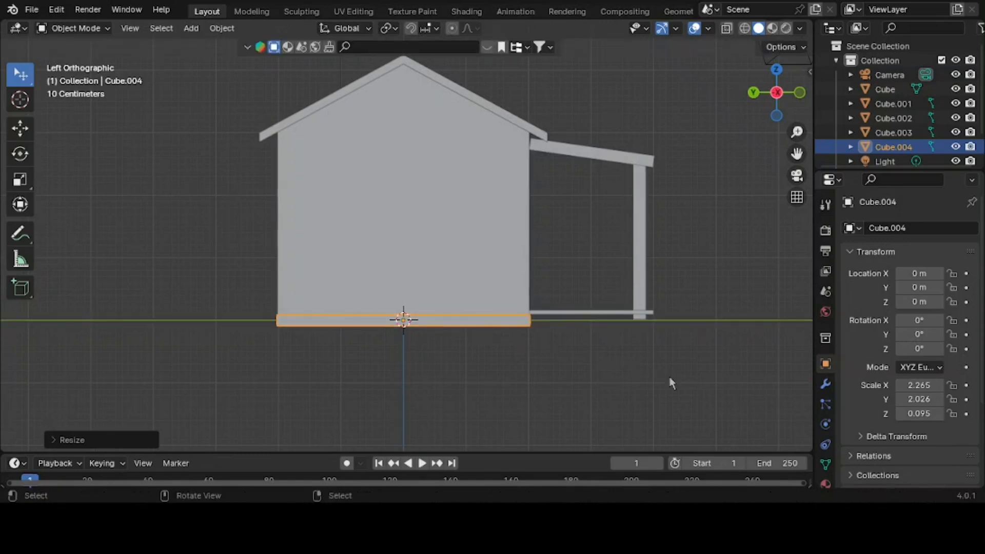
- Scale only the board's bottom face by 1.005 in Edit Mode so its sides flare slightly outward, using wireframe display for the selection
{"action": "mouse_move", "coordinate": [534, 346]}
{"action": "middle_mouse_down"}
{"action": "mouse_move", "coordinate": [633, 378]}
{"action": "mouse_move", "coordinate": [655, 368]}
{"action": "mouse_move", "coordinate": [484, 341]}
{"action": "mouse_move", "coordinate": [599, 351]}
{"action": "mouse_move", "coordinate": [600, 332]}
{"action": "mouse_move", "coordinate": [523, 367]}
{"action": "mouse_move", "coordinate": [528, 374]}
{"action": "mouse_move", "coordinate": [464, 393]}
{"action": "middle_mouse_up"}
{"action": "key", "text": "Tab"}
{"action": "scroll", "coordinate": [491, 345], "scroll_direction": "up", "scroll_amount": 3}
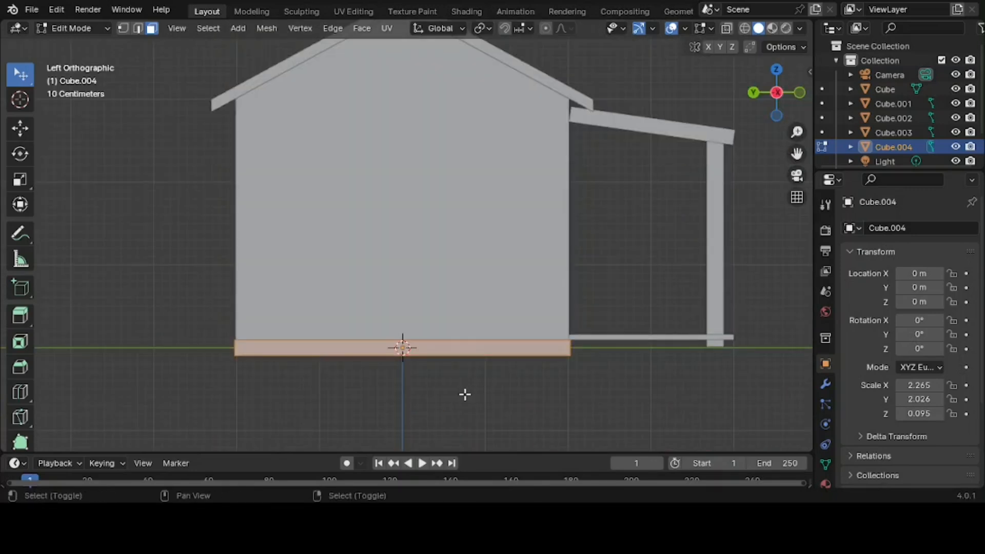
{"action": "key", "text": "shift+z"}
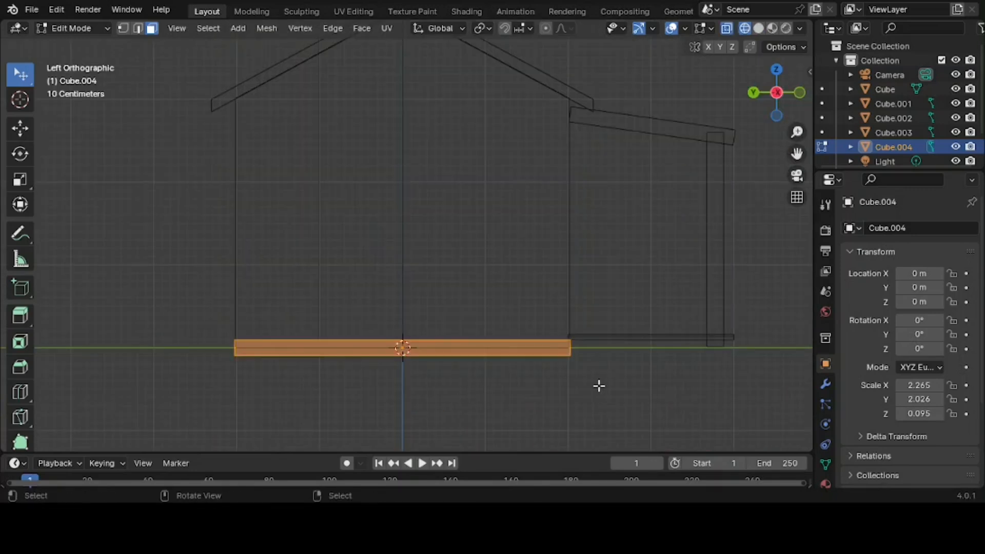
{"action": "key", "text": "shift+space"}
{"action": "key", "text": "b"}
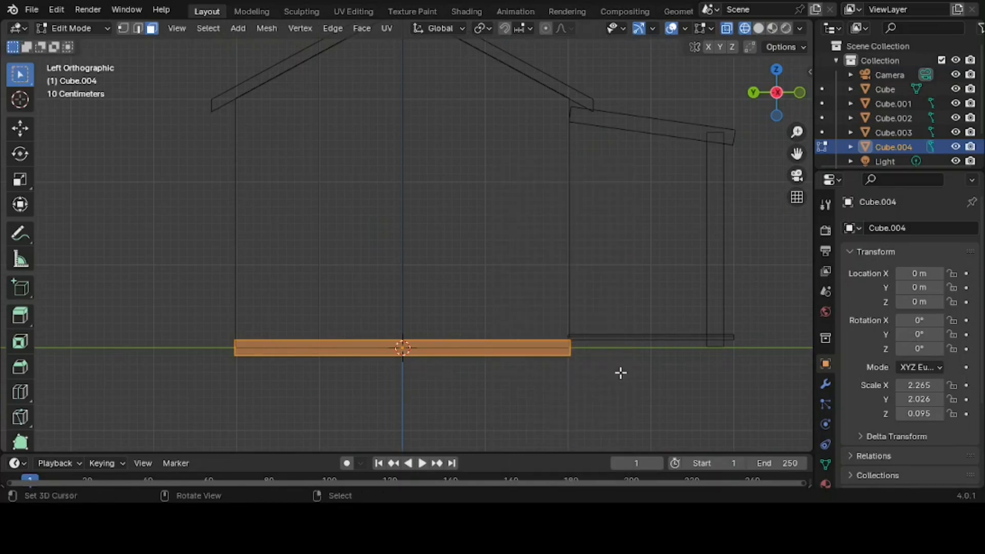
{"action": "left_click_drag", "start_coordinate": [592, 395], "coordinate": [207, 351]}
{"action": "middle_click_drag", "start_coordinate": [314, 338], "coordinate": [461, 323]}
{"action": "key", "text": "shift+z"}
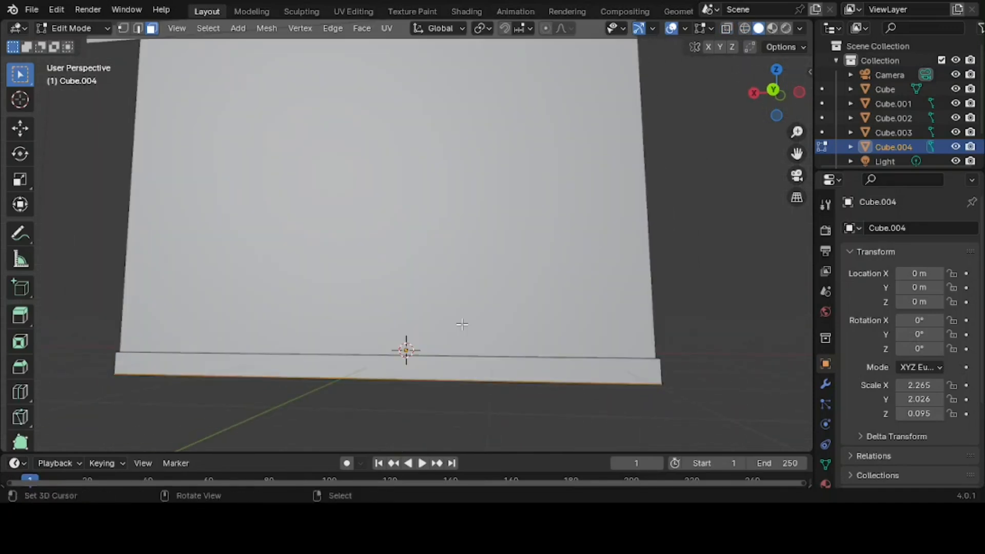
{"action": "scroll", "coordinate": [461, 324], "scroll_direction": "down", "scroll_amount": 1}
{"action": "middle_click_drag", "start_coordinate": [472, 326], "coordinate": [487, 342]}
{"action": "scroll", "coordinate": [488, 342], "scroll_direction": "up", "scroll_amount": 2}
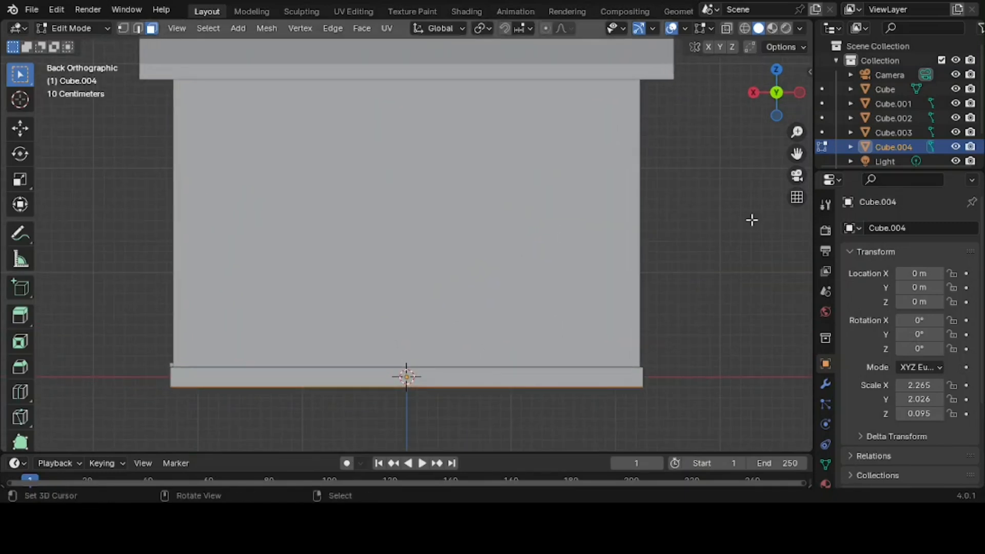
{"action": "left_click_drag", "start_coordinate": [798, 152], "coordinate": [655, 286]}
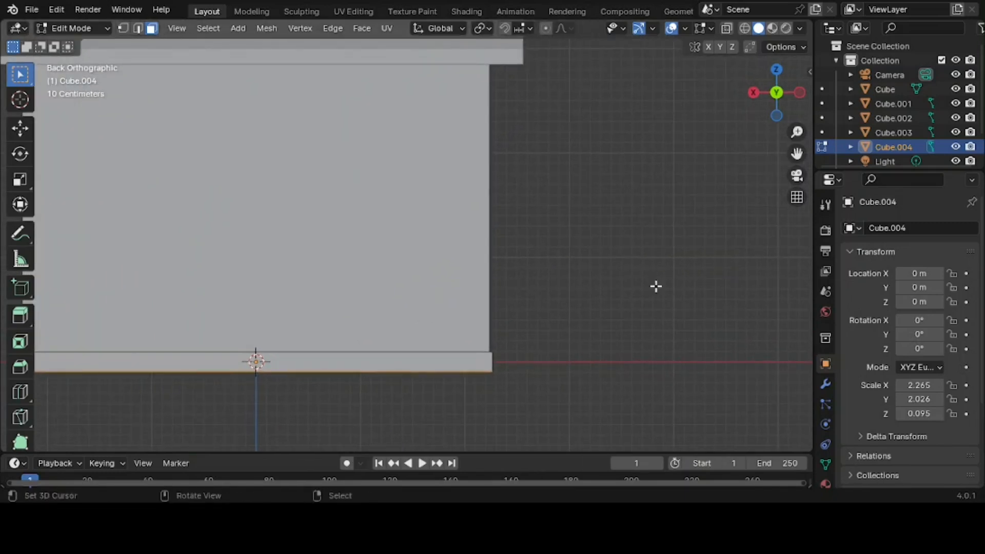
{"action": "key", "text": "s"}
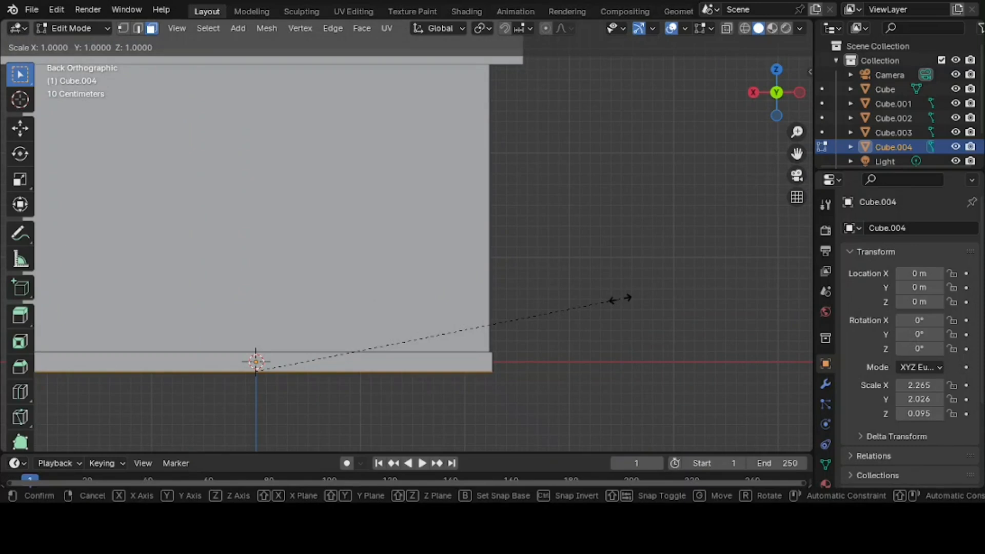
{"action": "type", "text": "1.01"}
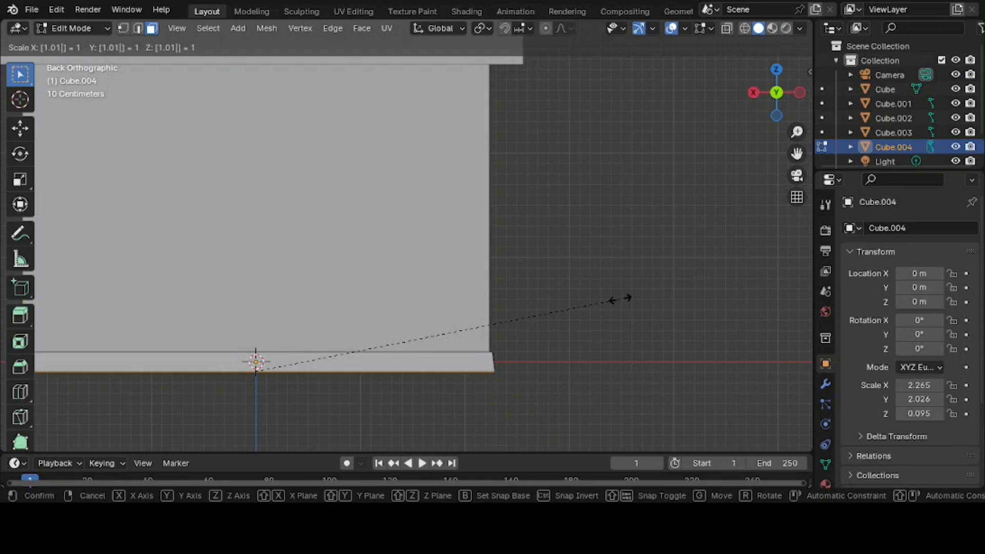
{"action": "key", "text": "BackSpace"}
{"action": "type", "text": "02"}
{"action": "key", "text": "BackSpace"}
{"action": "type", "text": "5"}
{"action": "key", "text": "Return"}
- Return to Object Mode and apply the board's scale
{"action": "middle_click_drag", "start_coordinate": [620, 297], "coordinate": [455, 296]}
{"action": "scroll", "coordinate": [455, 296], "scroll_direction": "down", "scroll_amount": 1}
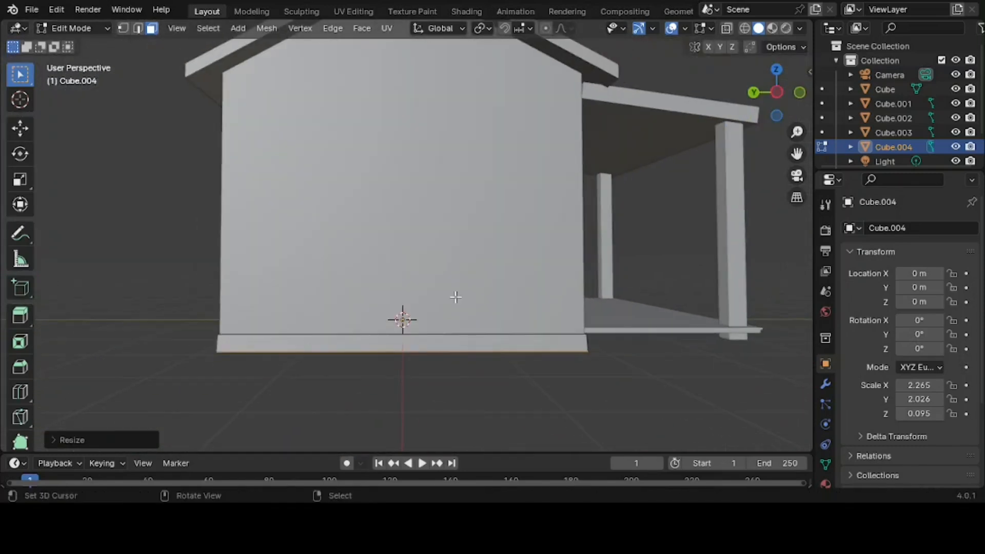
{"action": "key", "text": "Tab"}
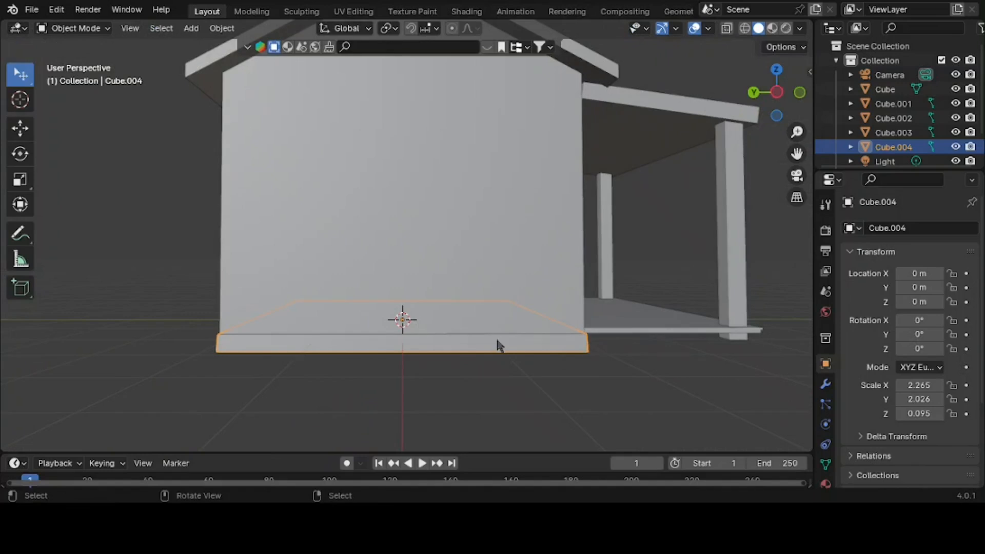
{"action": "key", "text": "shift+a"}
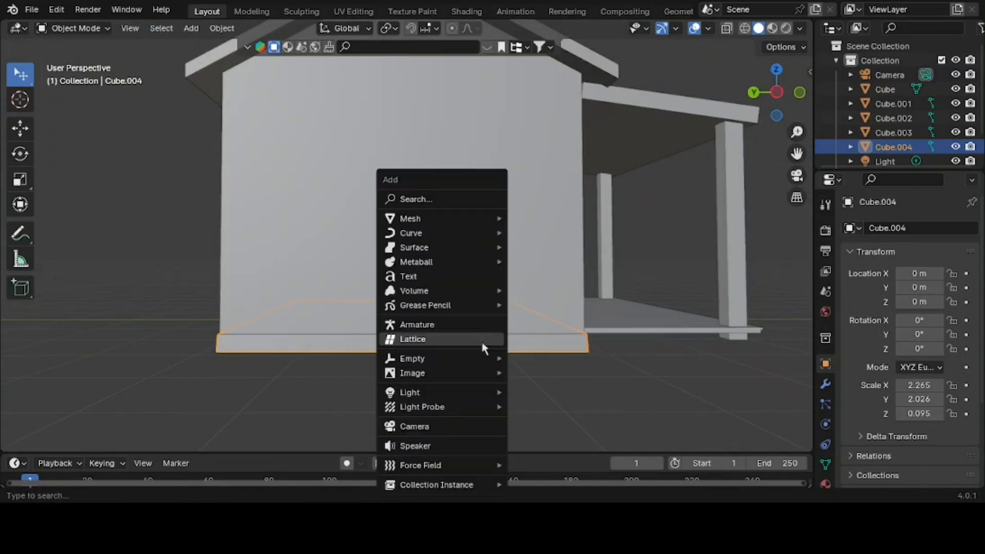
{"action": "key", "text": "ctrl+a"}
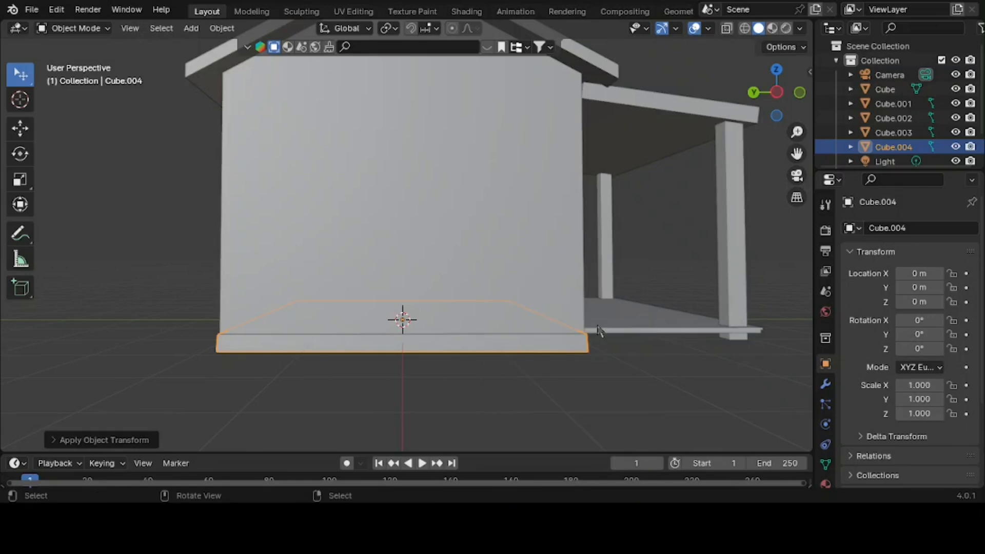
- Add an Array modifier to the board with relative offset factors of 0 on X and 1 on Z
{"action": "left_click", "coordinate": [825, 384]}
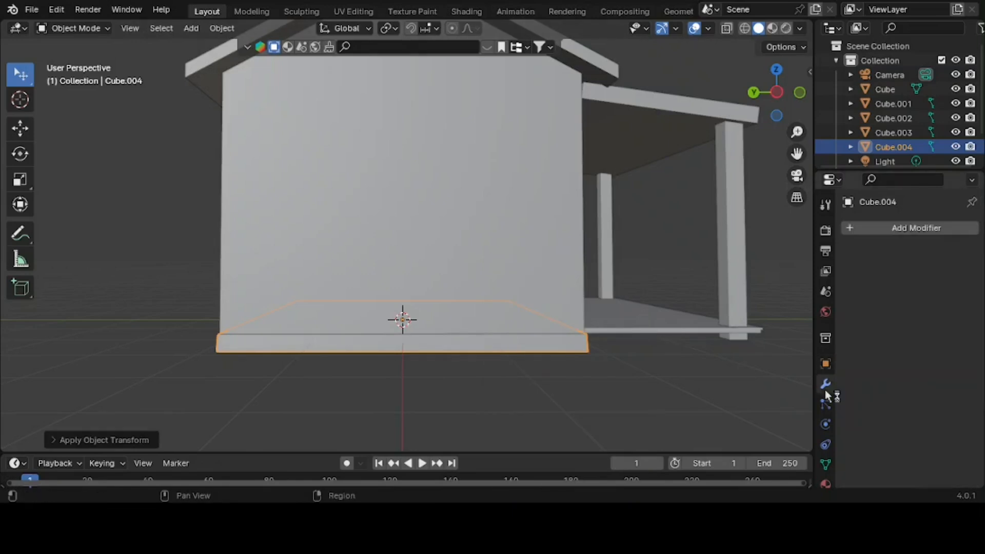
{"action": "left_click", "coordinate": [921, 234]}
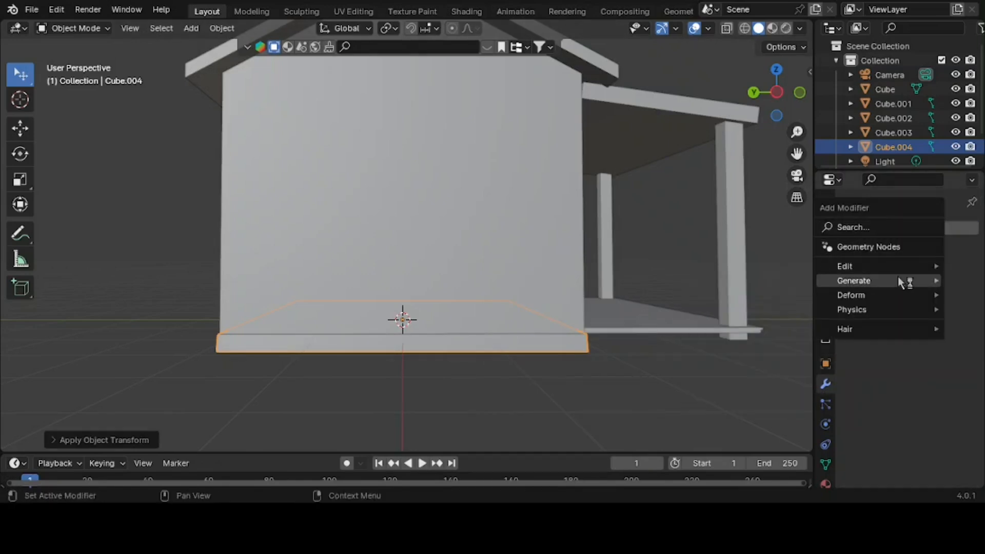
{"action": "mouse_move", "coordinate": [901, 285]}
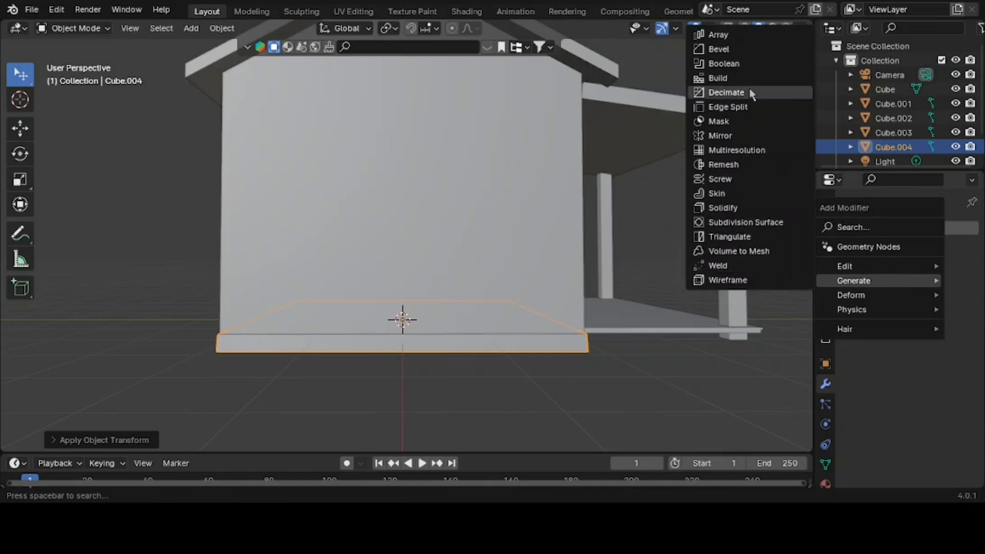
{"action": "left_click", "coordinate": [749, 35]}
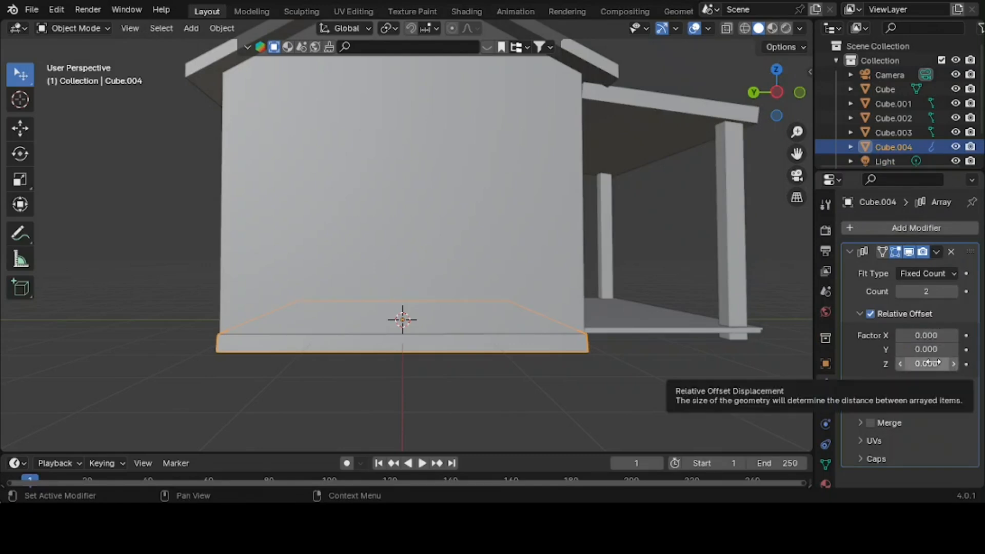
{"action": "left_click", "coordinate": [931, 363]}
{"action": "type", "text": "1.3"}
{"action": "key", "text": "Return"}
{"action": "type", "text": "1"}
{"action": "key", "text": "Return"}
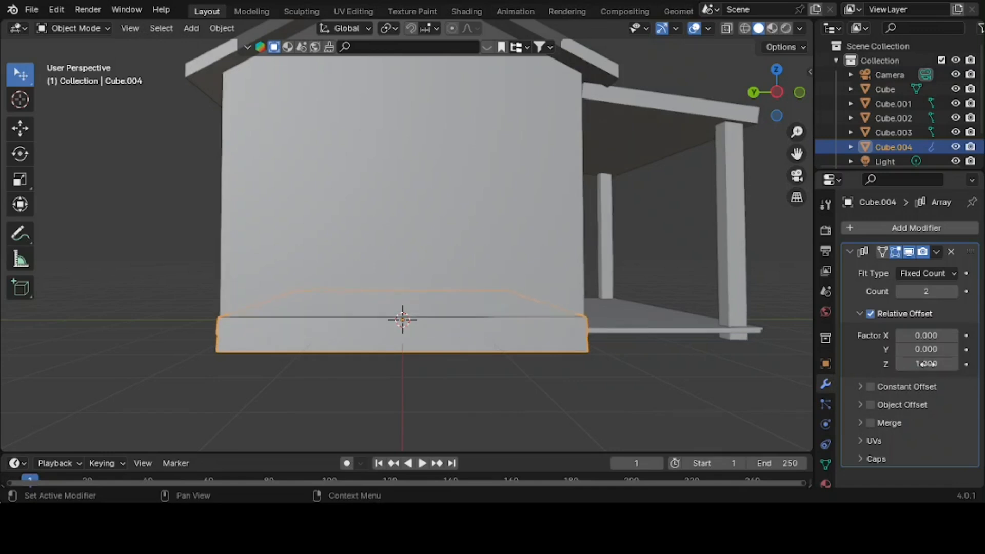
- Set the siding board's Array count to 17 so the boards stack up the full height of the walls
{"action": "left_click", "coordinate": [953, 292]}
{"action": "left_click", "coordinate": [953, 291]}
{"action": "left_click", "coordinate": [953, 292]}
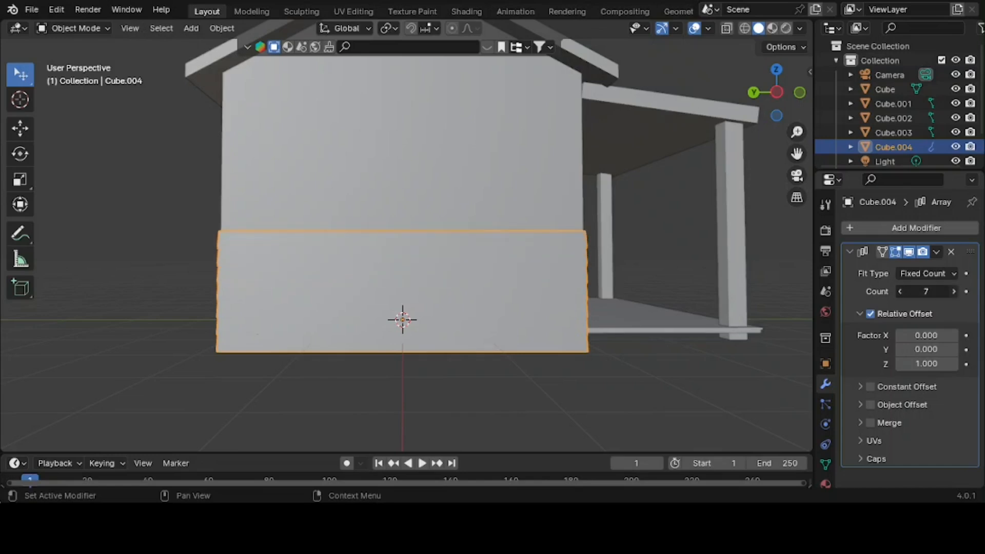
{"action": "left_click", "coordinate": [953, 291]}
{"action": "left_click", "coordinate": [953, 292]}
{"action": "left_click", "coordinate": [954, 291]}
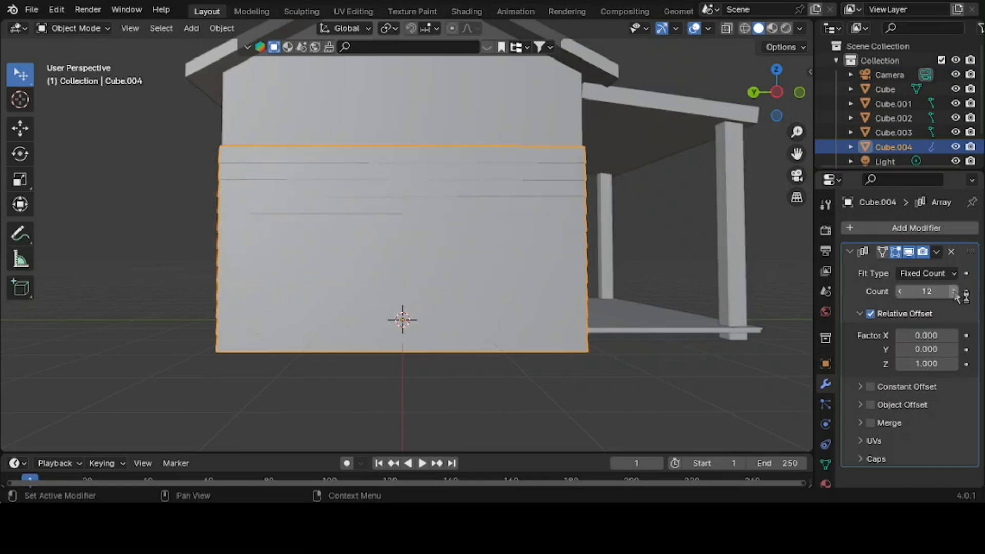
{"action": "left_click", "coordinate": [953, 291]}
{"action": "left_click", "coordinate": [953, 292]}
{"action": "left_click", "coordinate": [953, 291]}
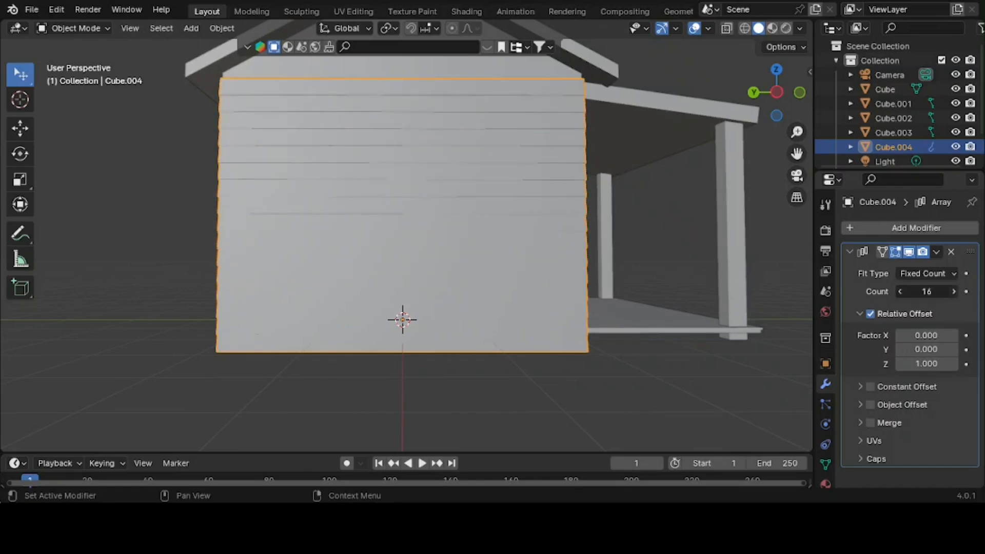
{"action": "left_click", "coordinate": [953, 291]}
{"action": "middle_click_drag", "start_coordinate": [699, 301], "coordinate": [587, 332]}
{"action": "scroll", "coordinate": [588, 332], "scroll_direction": "down", "scroll_amount": 1}
{"action": "middle_click_drag", "start_coordinate": [615, 232], "coordinate": [322, 224]}
{"action": "scroll", "coordinate": [323, 225], "scroll_direction": "down", "scroll_amount": 2}
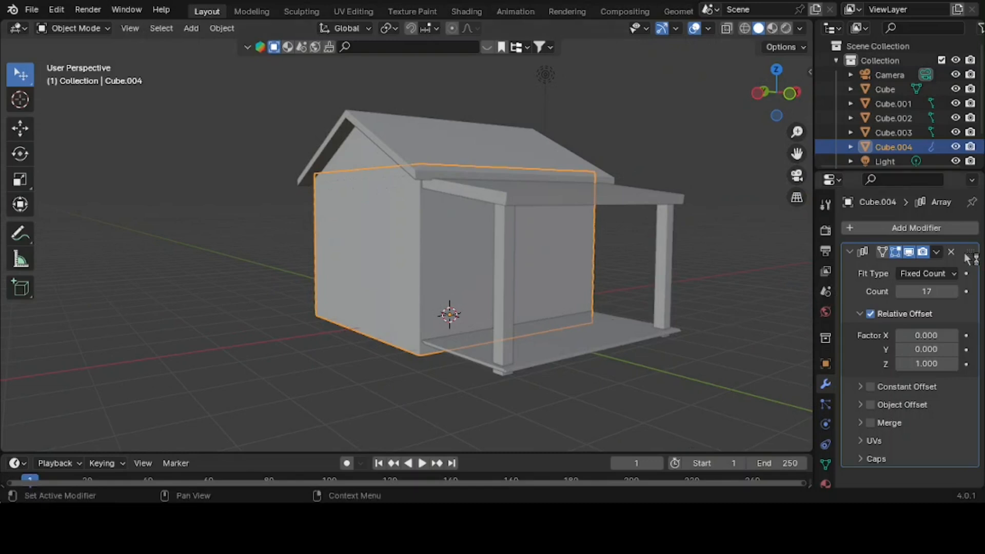
{"action": "left_click", "coordinate": [849, 252]}
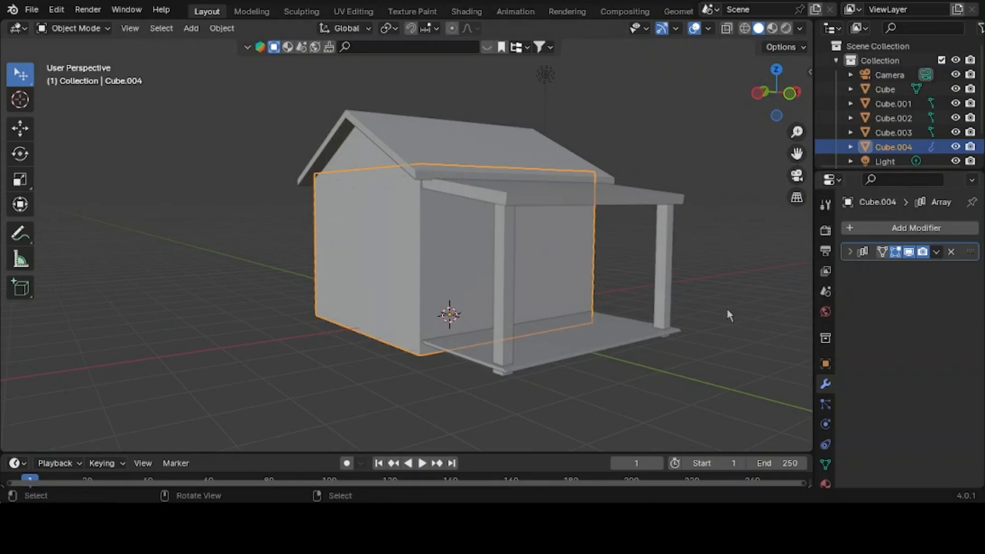
- Add an Archimesh door at the 3D cursor and select the door's parent empty
{"action": "middle_click_drag", "start_coordinate": [684, 291], "coordinate": [564, 289]}
{"action": "scroll", "coordinate": [564, 288], "scroll_direction": "up", "scroll_amount": 3}
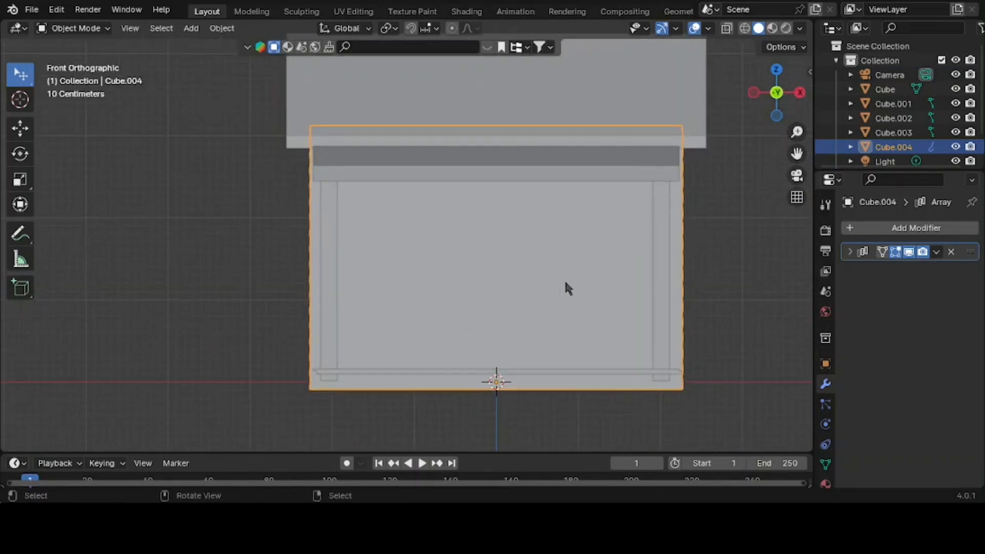
{"action": "key", "text": "Delete"}
{"action": "scroll", "coordinate": [508, 328], "scroll_direction": "down", "scroll_amount": 1}
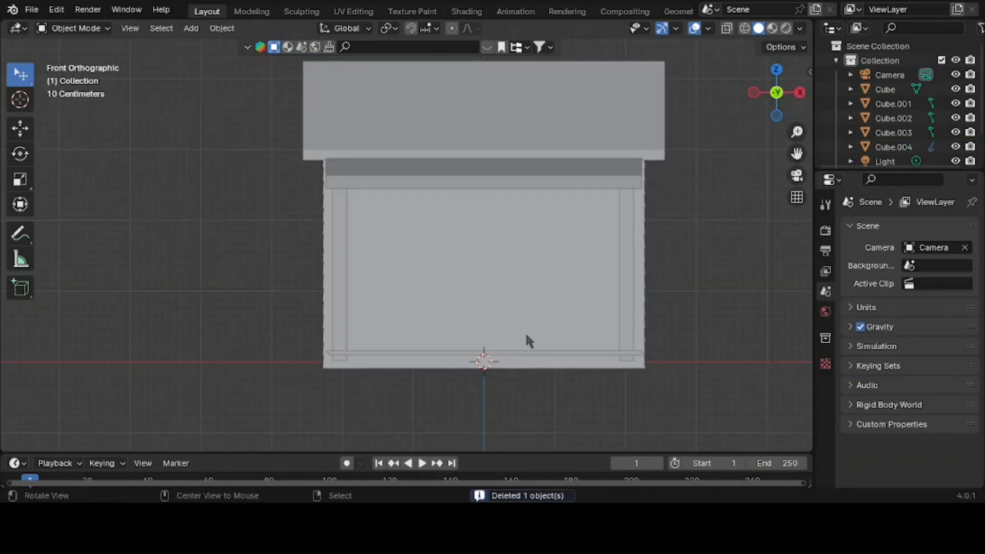
{"action": "left_click", "coordinate": [799, 28]}
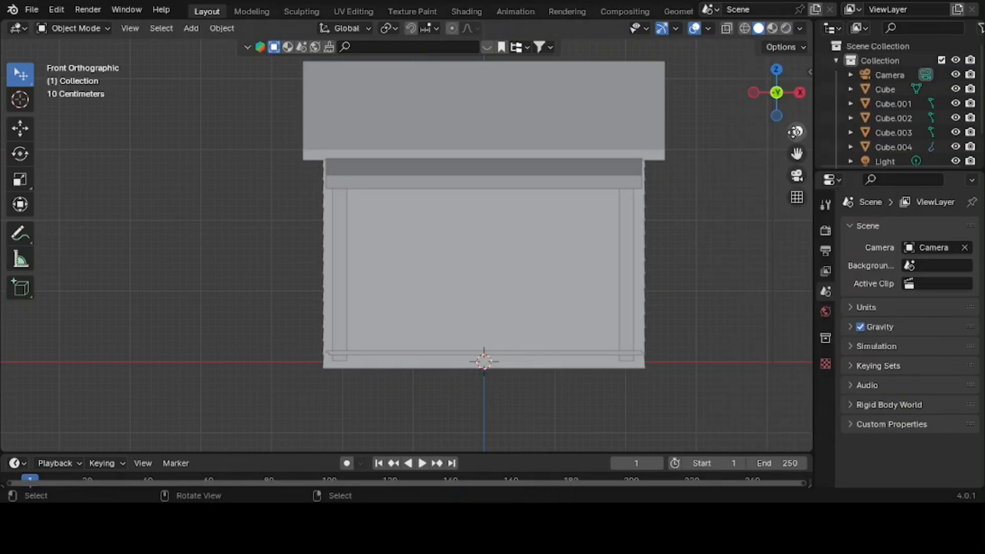
{"action": "key", "text": "shift+a"}
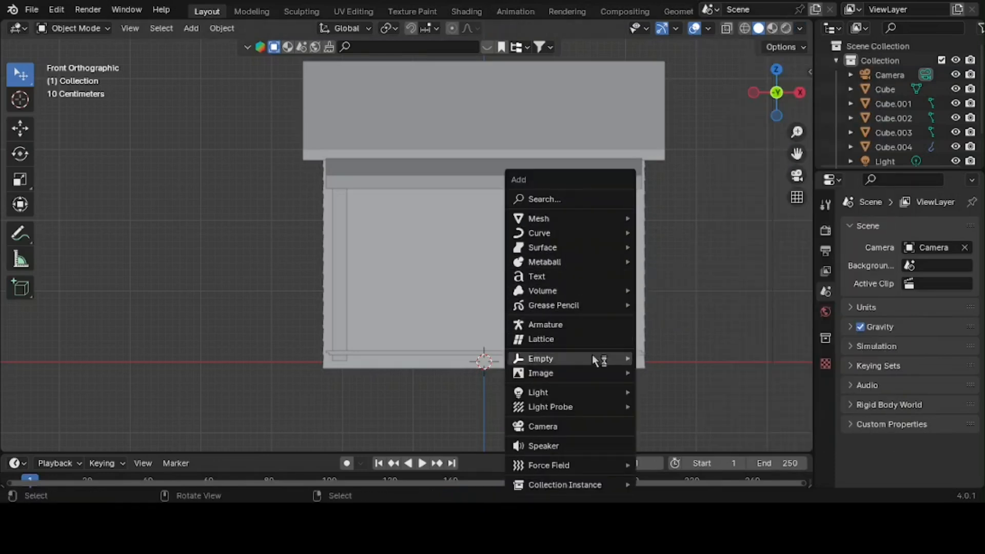
{"action": "mouse_move", "coordinate": [592, 411]}
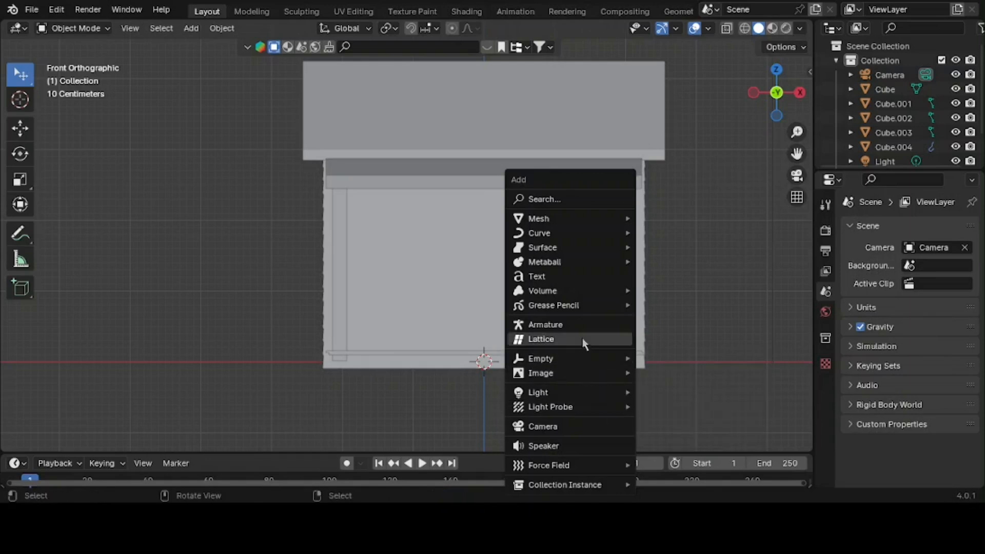
{"action": "mouse_move", "coordinate": [577, 251]}
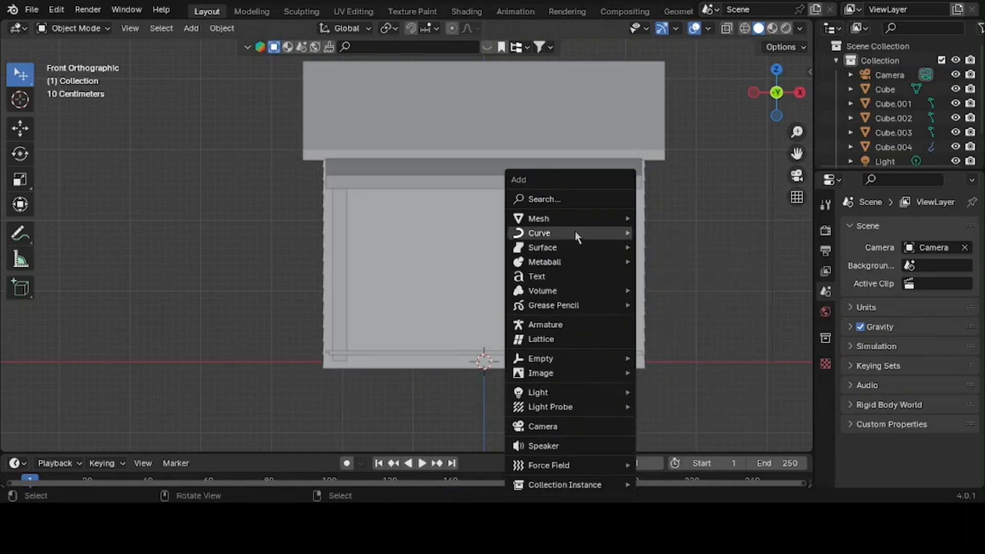
{"action": "mouse_move", "coordinate": [576, 224]}
{"action": "mouse_move", "coordinate": [690, 374]}
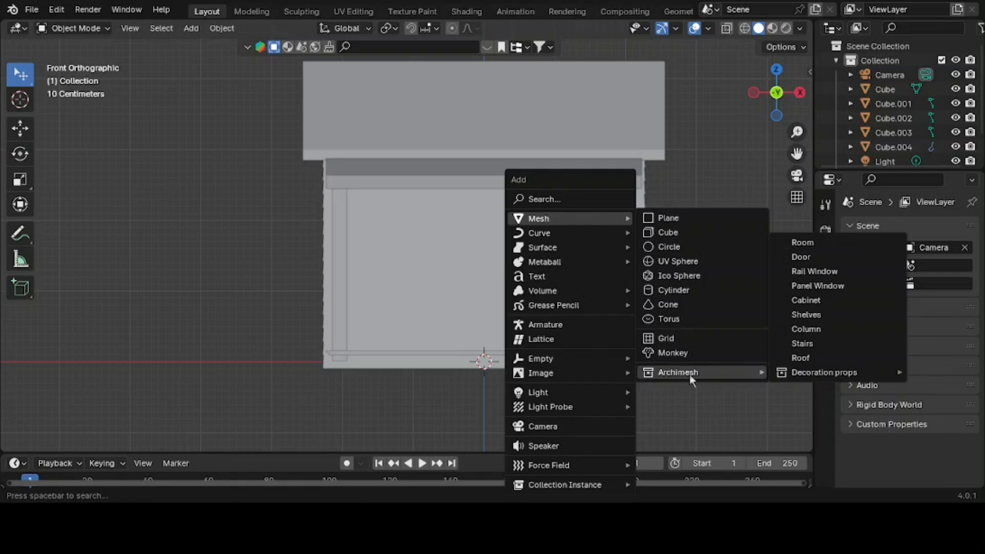
{"action": "left_click", "coordinate": [814, 257]}
{"action": "middle_click_drag", "start_coordinate": [537, 257], "coordinate": [545, 310]}
{"action": "left_click", "coordinate": [450, 405]}
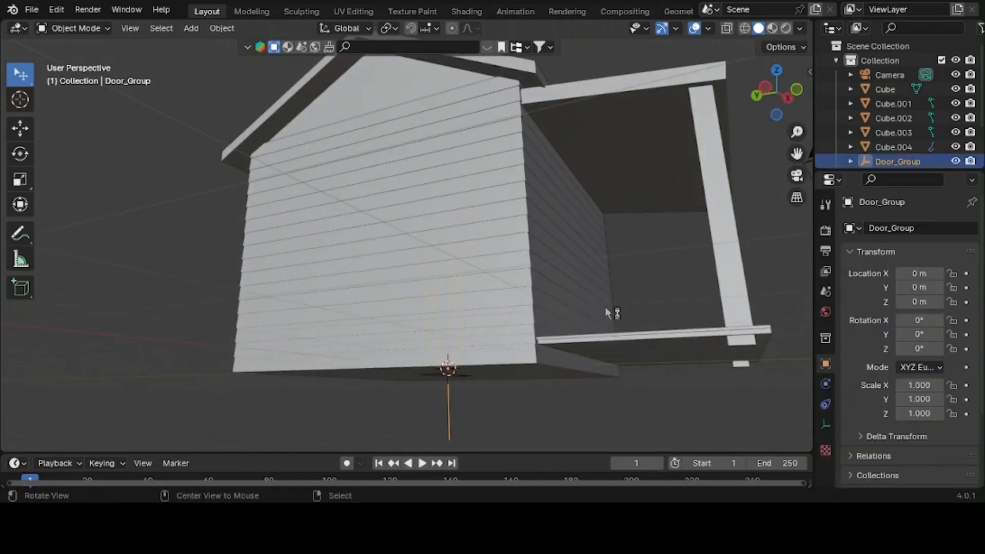
- Move the door along Y to about -2.005 m so it sits in the porch-side wall
{"action": "key", "text": "ctrl+KP_3"}
{"action": "key", "text": "g"}
{"action": "key", "text": "y"}
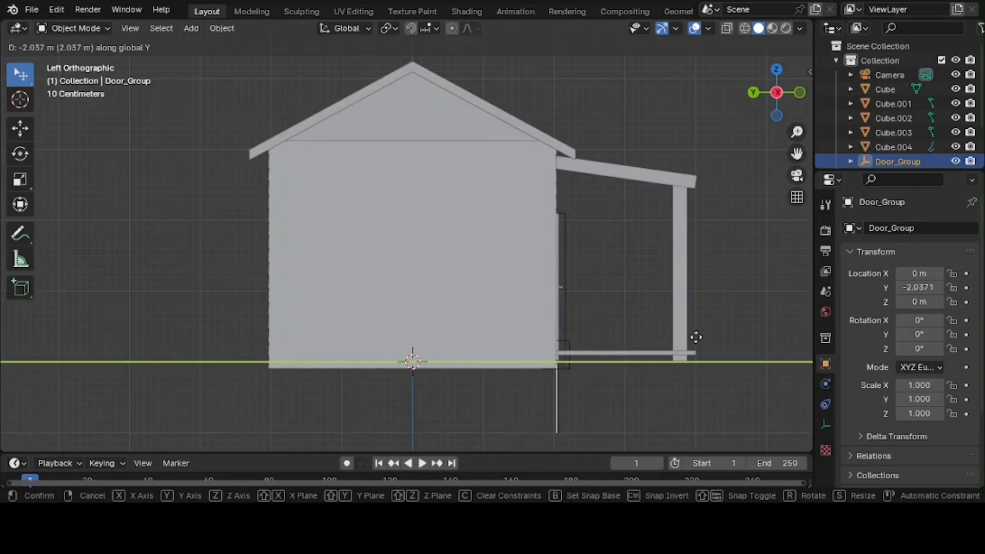
{"action": "left_click", "coordinate": [696, 336]}
{"action": "mouse_move", "coordinate": [696, 337]}
{"action": "middle_mouse_down"}
{"action": "mouse_move", "coordinate": [703, 344]}
{"action": "mouse_move", "coordinate": [695, 336]}
{"action": "middle_mouse_up"}
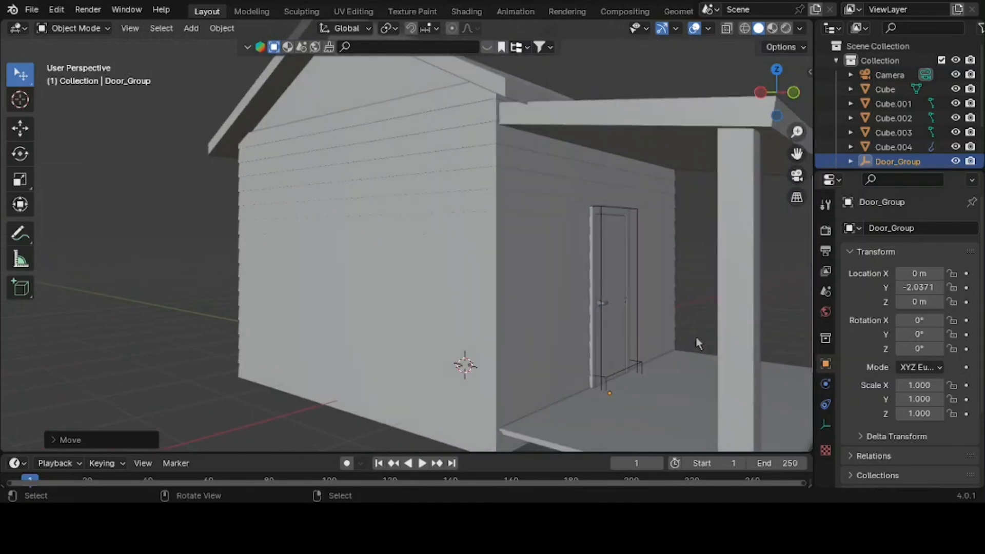
{"action": "key", "text": "g"}
{"action": "key", "text": "y"}
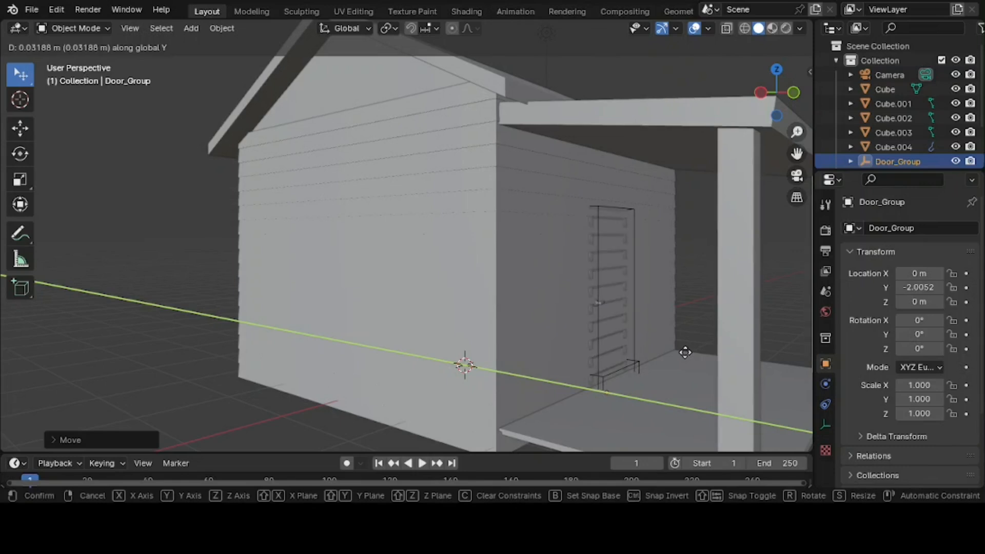
{"action": "left_click", "coordinate": [685, 352]}
- Move the door along X to about 0.42 m, off-centre on the front wall
{"action": "middle_click_drag", "start_coordinate": [684, 352], "coordinate": [590, 368]}
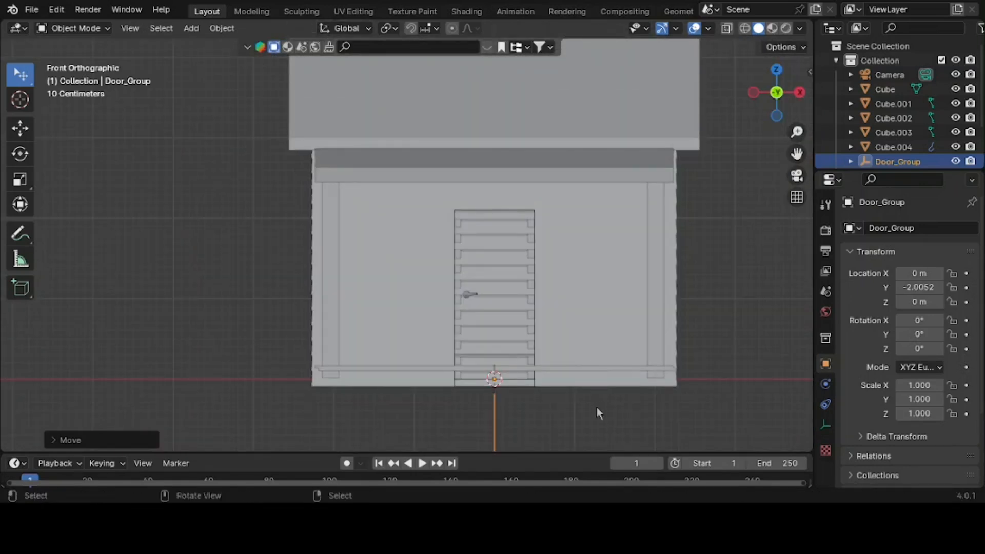
{"action": "key", "text": "g"}
{"action": "key", "text": "x"}
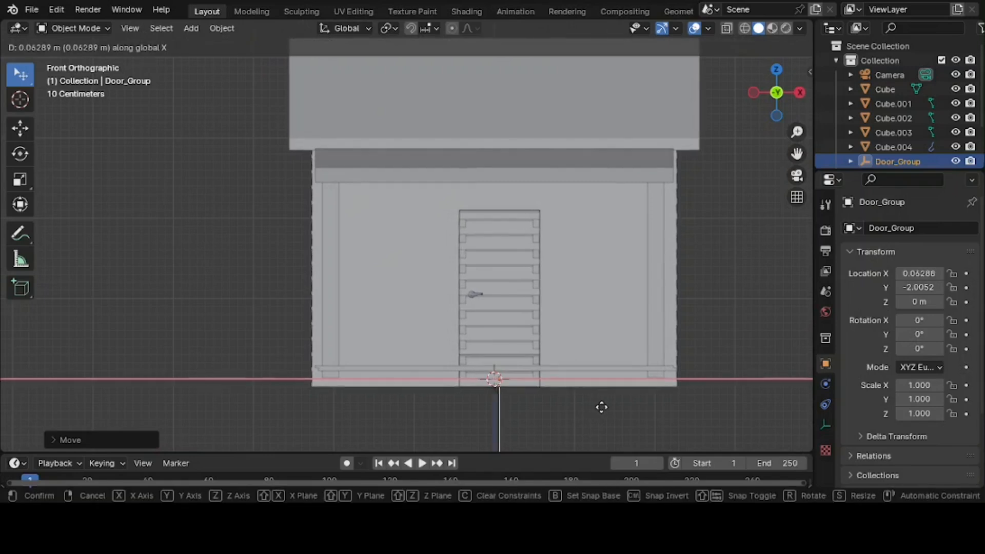
{"action": "left_click", "coordinate": [633, 421]}
- Snap the 3D cursor to the door group, add an Archimesh rail window there and select the window's parent empty
{"action": "middle_click_drag", "start_coordinate": [633, 421], "coordinate": [521, 398]}
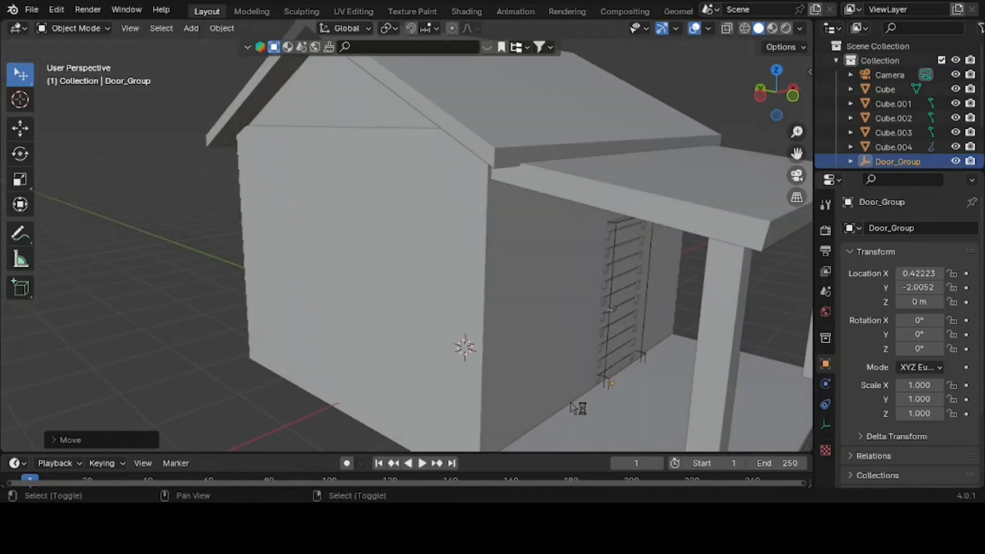
{"action": "key", "text": "shift+s"}
{"action": "left_click", "coordinate": [594, 405]}
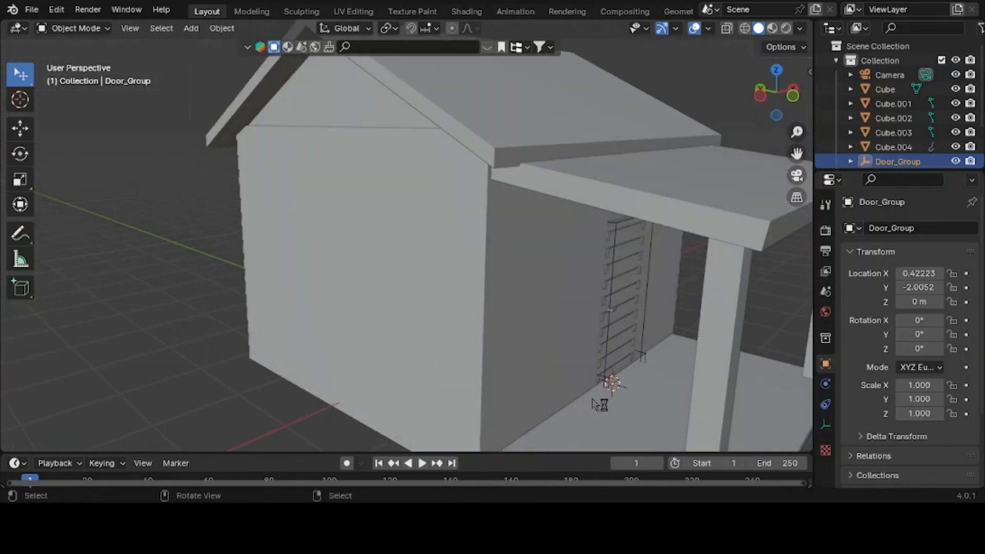
{"action": "key", "text": "shift+a"}
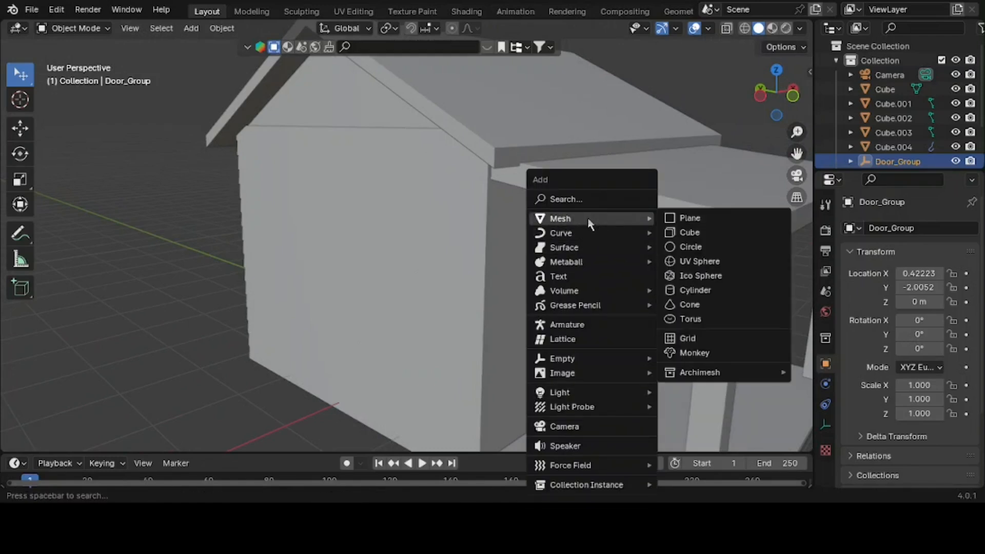
{"action": "mouse_move", "coordinate": [711, 372]}
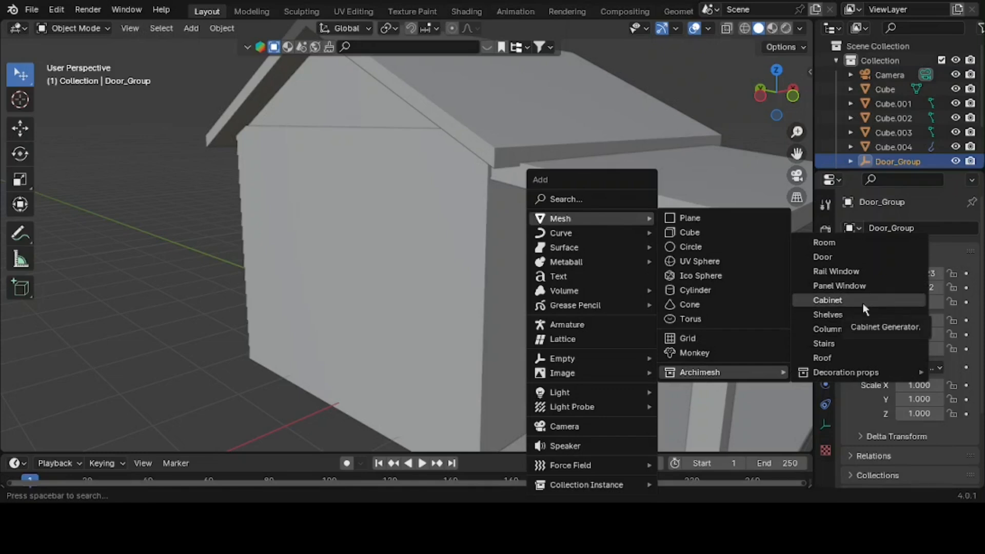
{"action": "left_click", "coordinate": [855, 274]}
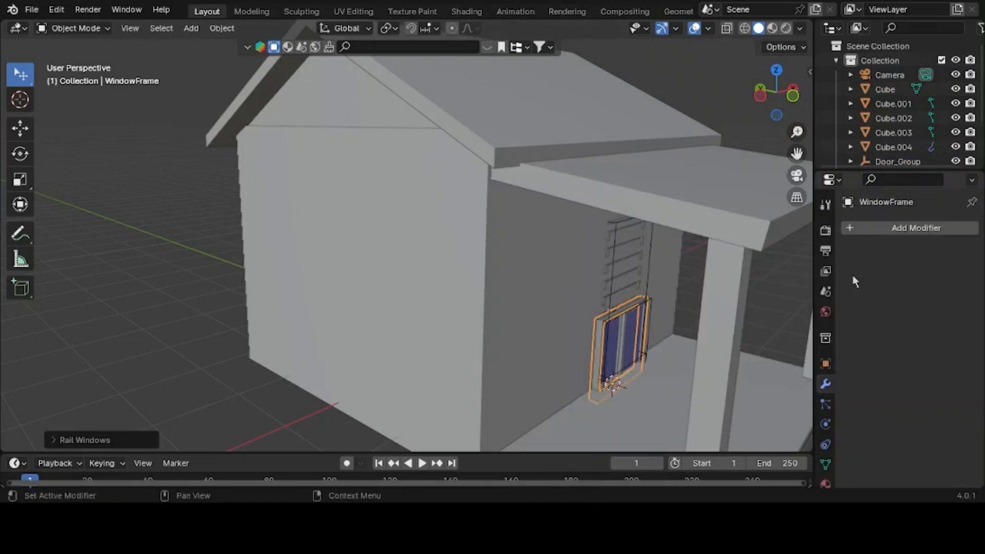
{"action": "middle_click_drag", "start_coordinate": [659, 386], "coordinate": [674, 321]}
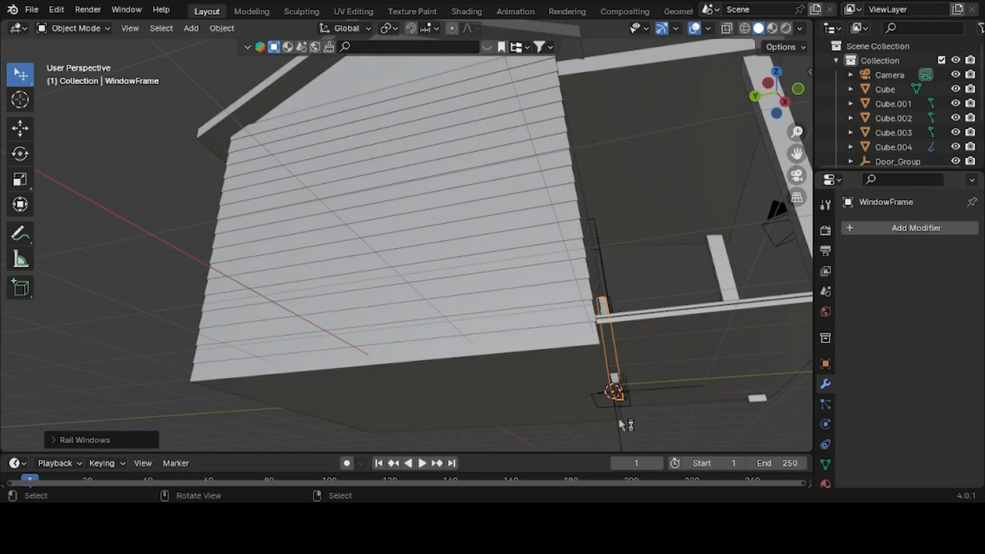
{"action": "left_click", "coordinate": [617, 432]}
- Move the window beside the door, keeping its Y position, to about X -1.19 m and Z 0.97 m
{"action": "key", "text": "KP_1"}
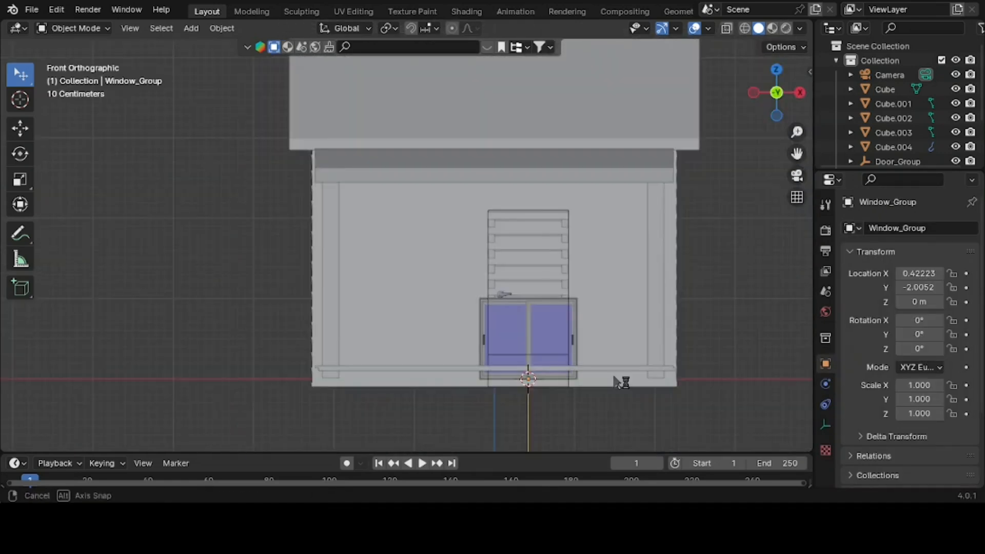
{"action": "key", "text": "g"}
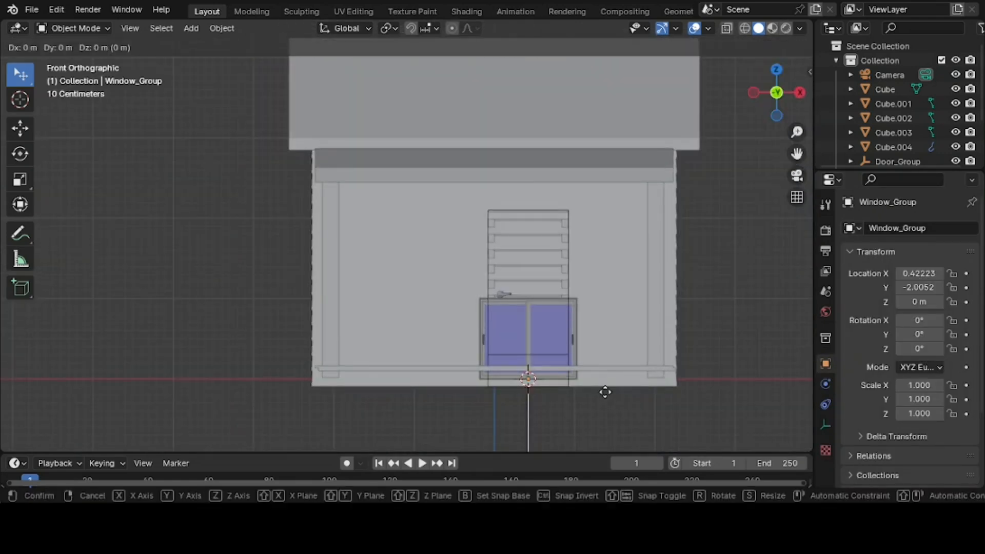
{"action": "key", "text": "shift+y"}
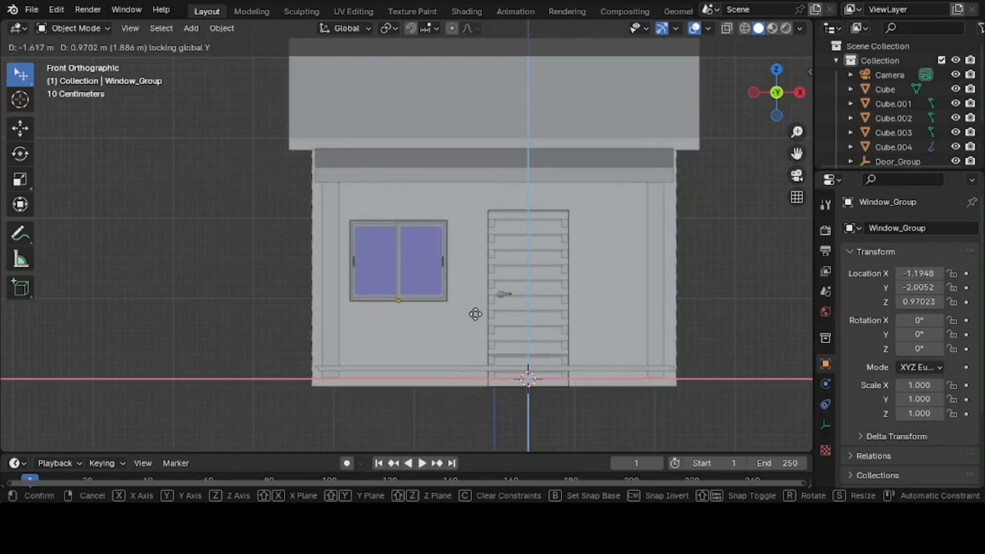
{"action": "left_click", "coordinate": [476, 315]}
- Stretch the window vertically to a Z scale of about 1.11 so its top lines up with the door
{"action": "key", "text": "s"}
{"action": "key", "text": "z"}
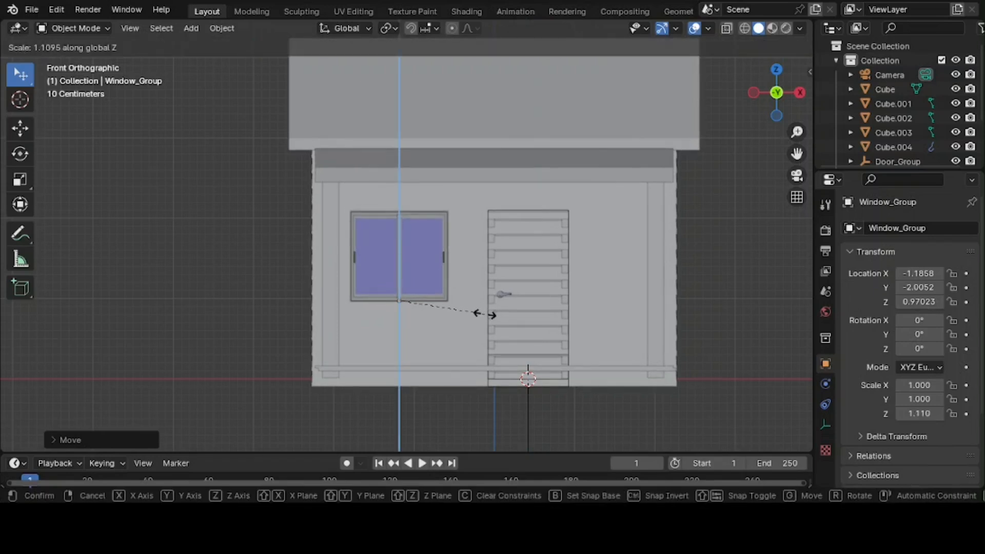
{"action": "left_click", "coordinate": [485, 313]}
- Push the window into the front wall along Y to about -1.945 m
{"action": "middle_click_drag", "start_coordinate": [494, 319], "coordinate": [599, 318]}
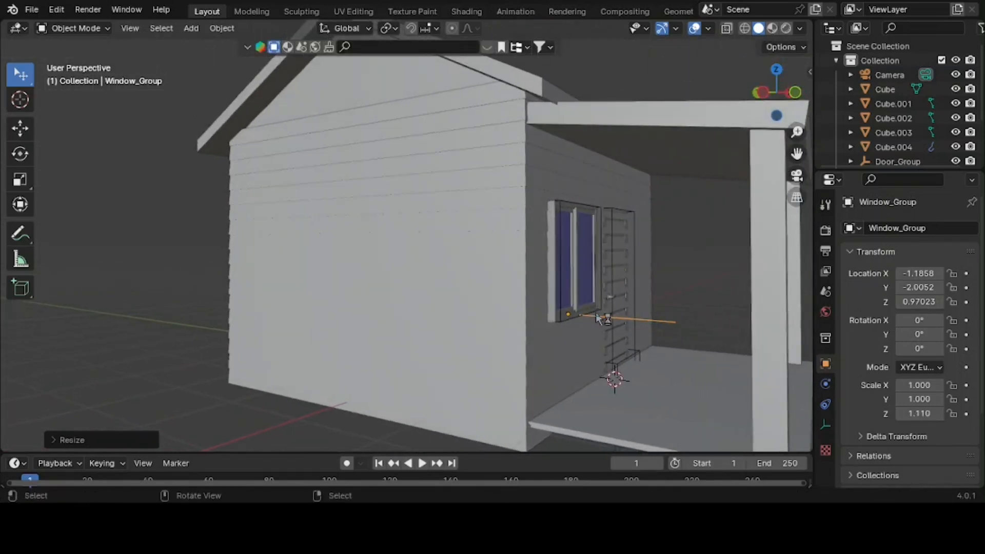
{"action": "key", "text": "g"}
{"action": "key", "text": "y"}
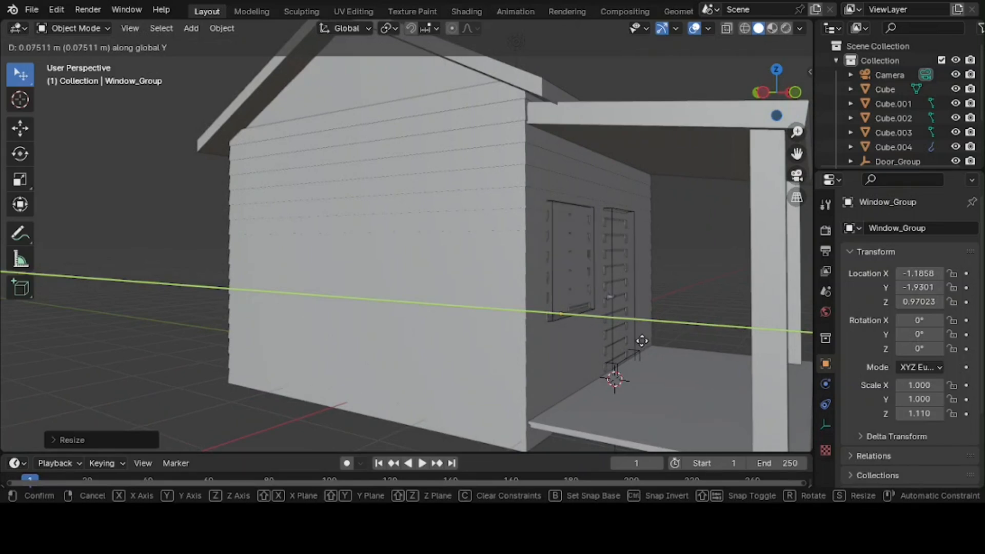
{"action": "left_click", "coordinate": [643, 341]}
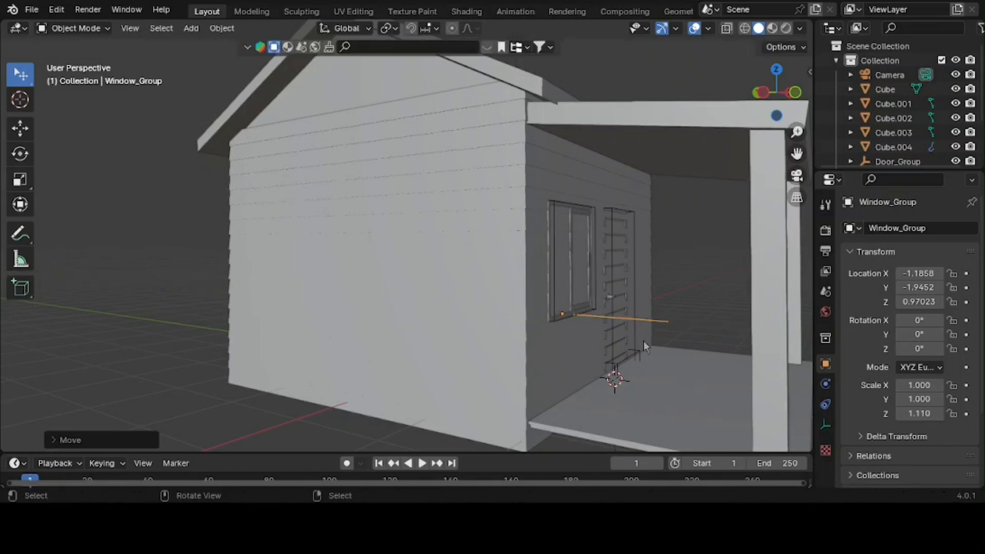
{"action": "middle_click_drag", "start_coordinate": [647, 341], "coordinate": [571, 346]}
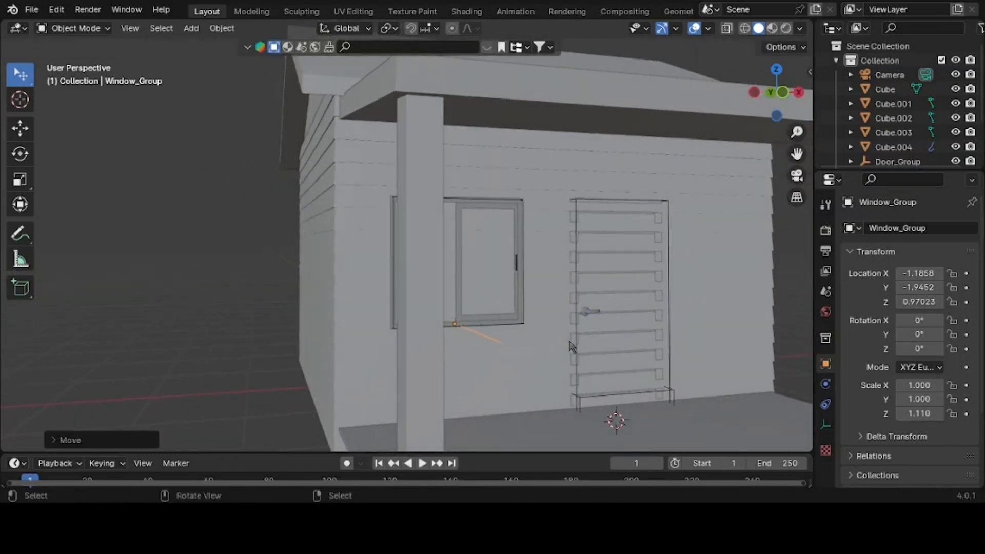
- Add an Archimesh rail window and move it to the door's free side, keeping its Y position, at about X 1.61 m, Z 1.08 m
{"action": "middle_click_drag", "start_coordinate": [595, 330], "coordinate": [562, 332]}
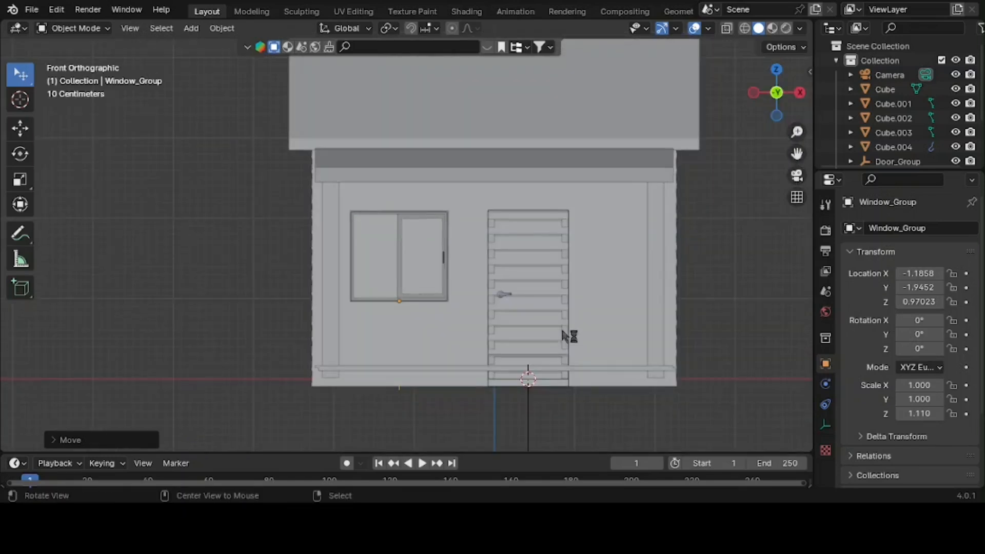
{"action": "key", "text": "shift+a"}
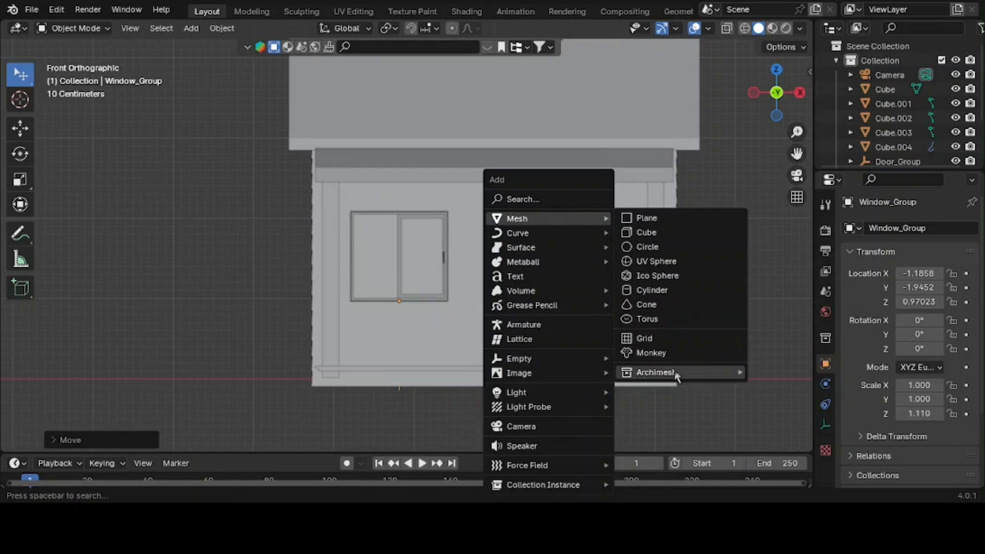
{"action": "mouse_move", "coordinate": [679, 374]}
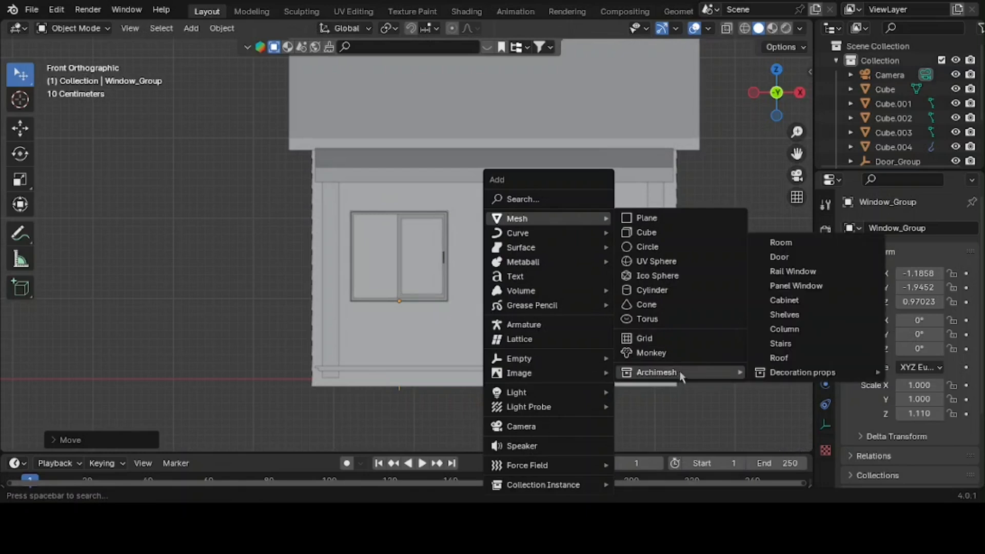
{"action": "left_click", "coordinate": [812, 272]}
{"action": "key", "text": "g"}
{"action": "key", "text": "shift+y"}
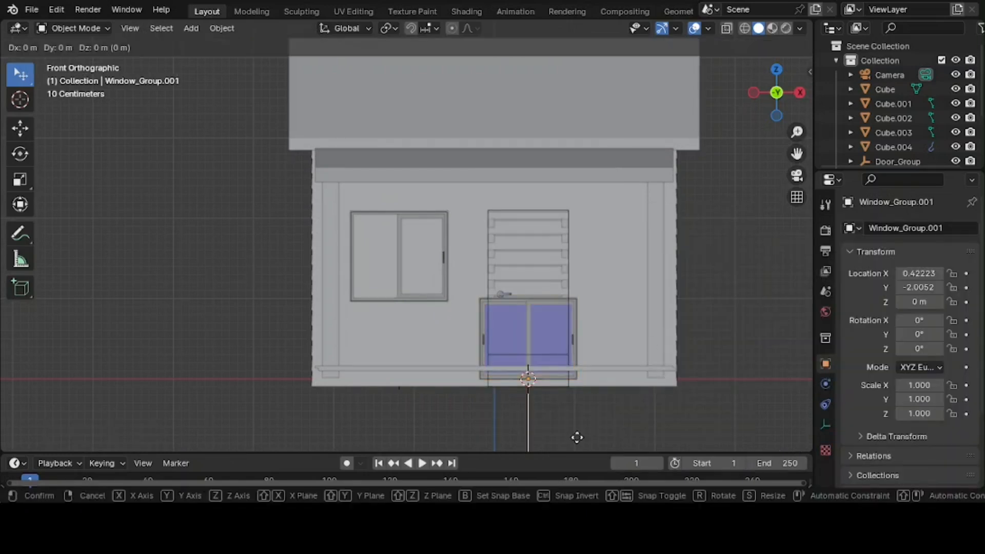
{"action": "left_click", "coordinate": [672, 351]}
- Shrink the new window to a scale of about 0.651, 0.842, 0.418 and reposition it between the door and the porch post, keeping its Y position
{"action": "key", "text": "s"}
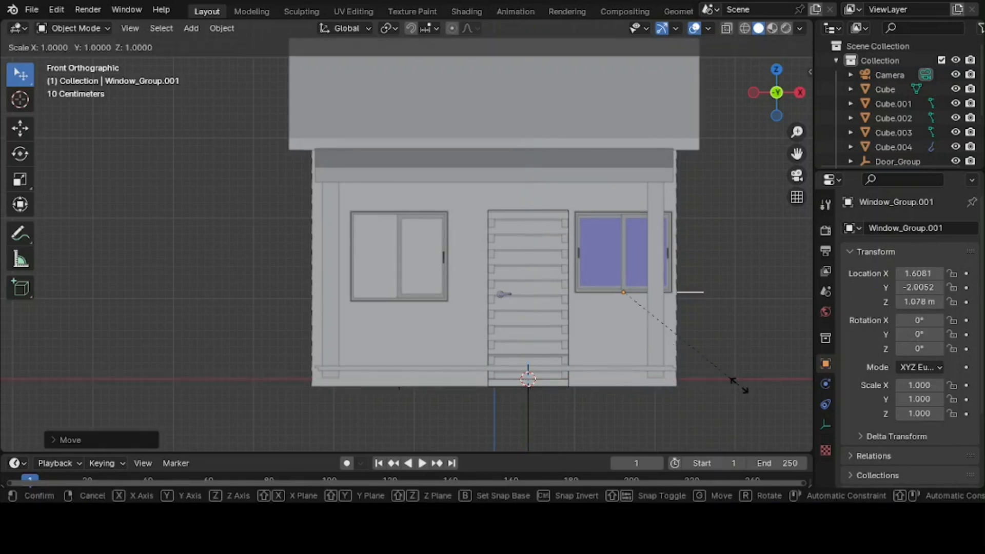
{"action": "left_click", "coordinate": [717, 371]}
{"action": "key", "text": "s"}
{"action": "key", "text": "z"}
{"action": "left_click", "coordinate": [677, 353]}
{"action": "key", "text": "s"}
{"action": "key", "text": "x"}
{"action": "left_click", "coordinate": [697, 354]}
{"action": "key", "text": "g"}
{"action": "key", "text": "shift+y"}
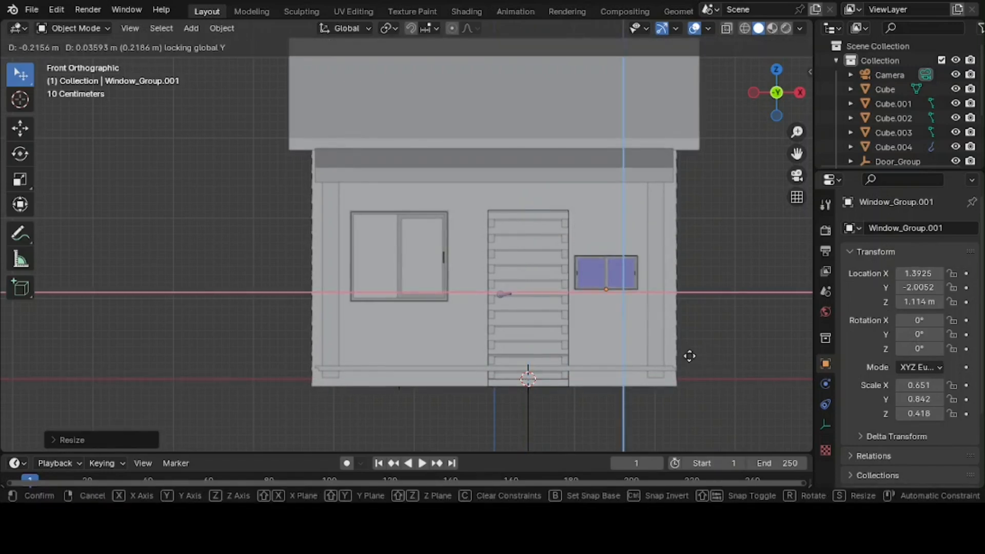
{"action": "left_click", "coordinate": [704, 338]}
- Add another Archimesh rail window for the house's left side wall and rotate it 90° about Z
{"action": "middle_click_drag", "start_coordinate": [704, 338], "coordinate": [664, 330]}
{"action": "key", "text": "ctrl+KP_3"}
{"action": "left_click", "coordinate": [468, 299]}
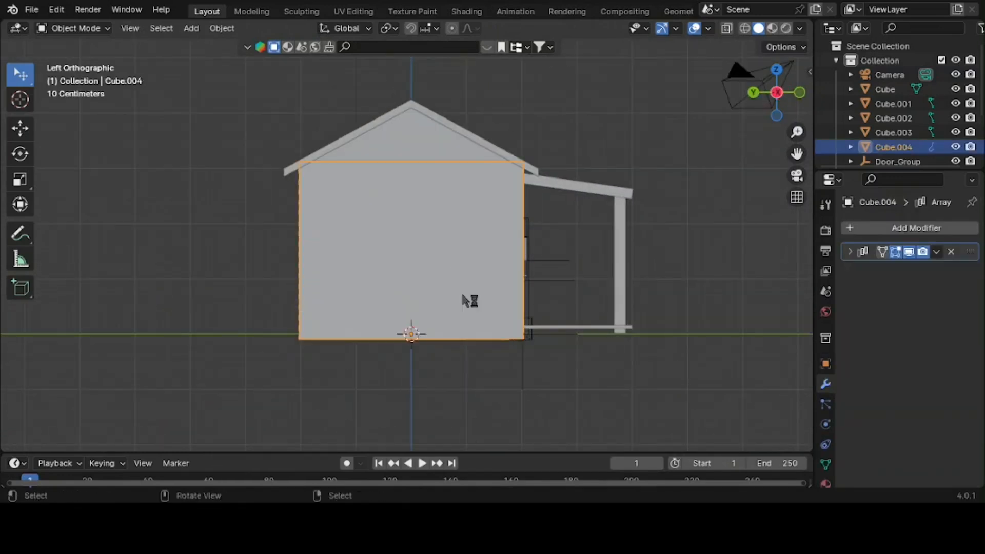
{"action": "key", "text": "shift+a"}
{"action": "mouse_move", "coordinate": [410, 218]}
{"action": "mouse_move", "coordinate": [544, 372]}
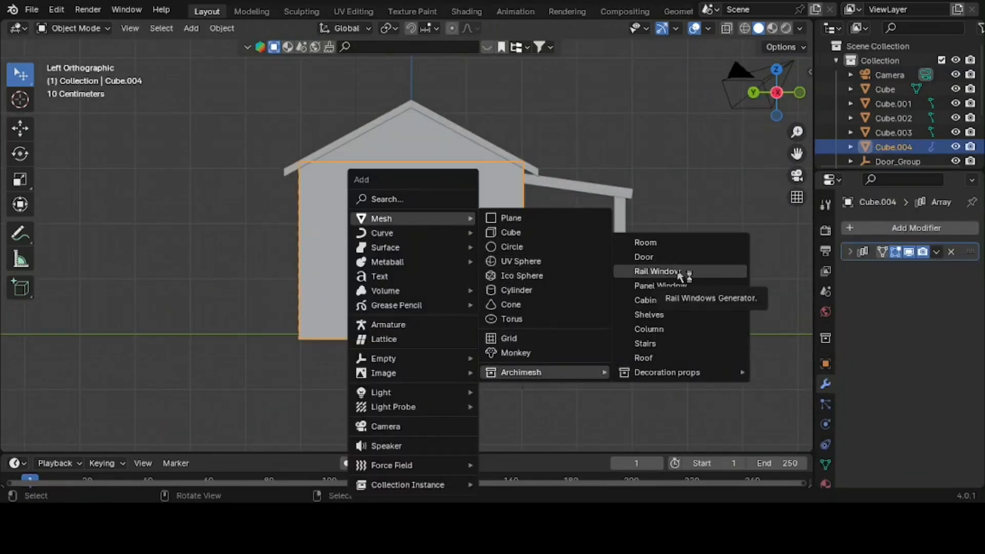
{"action": "left_click", "coordinate": [682, 275]}
{"action": "key", "text": "r"}
{"action": "key", "text": "z"}
{"action": "key", "text": "Return"}
- Move the rotated window along X out of the house to about -2.549 m
{"action": "middle_click_drag", "start_coordinate": [510, 380], "coordinate": [521, 349]}
{"action": "key", "text": "g"}
{"action": "key", "text": "x"}
{"action": "left_click", "coordinate": [423, 362]}
{"action": "scroll", "coordinate": [431, 367], "scroll_direction": "up", "scroll_amount": 2}
{"action": "middle_click_drag", "start_coordinate": [423, 362], "coordinate": [380, 357]}
- Position the window on the side wall at about Y -0.953 m and Z 1.088 m
{"action": "key", "text": "ctrl+KP_3"}
{"action": "key", "text": "g"}
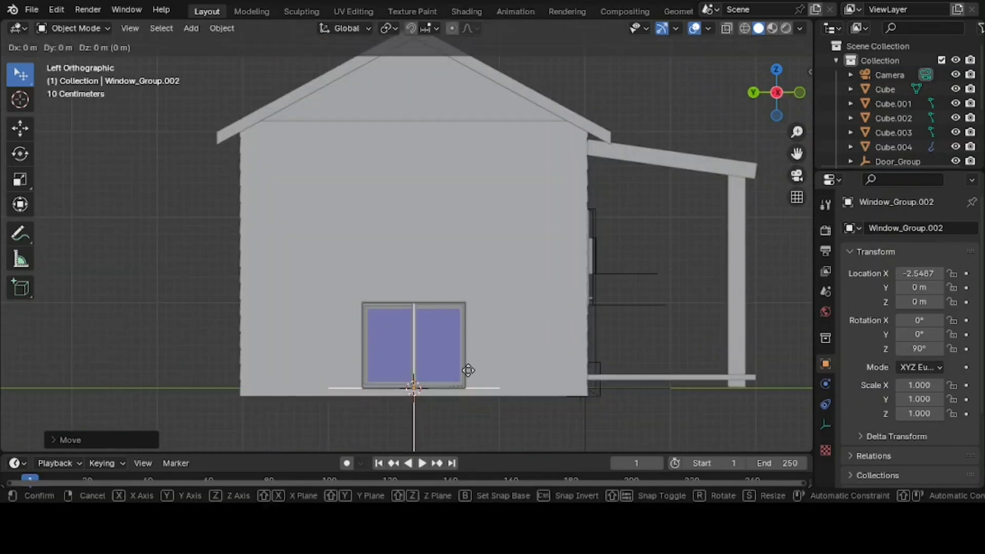
{"action": "left_click", "coordinate": [549, 260]}
{"action": "key", "text": "shift+z"}
{"action": "key", "text": "g"}
{"action": "key", "text": "z"}
{"action": "left_click", "coordinate": [564, 297]}
- Stretch the side window vertically to a Z scale of about 1.3 and lower it to about Z 0.793 m
{"action": "key", "text": "shift+z"}
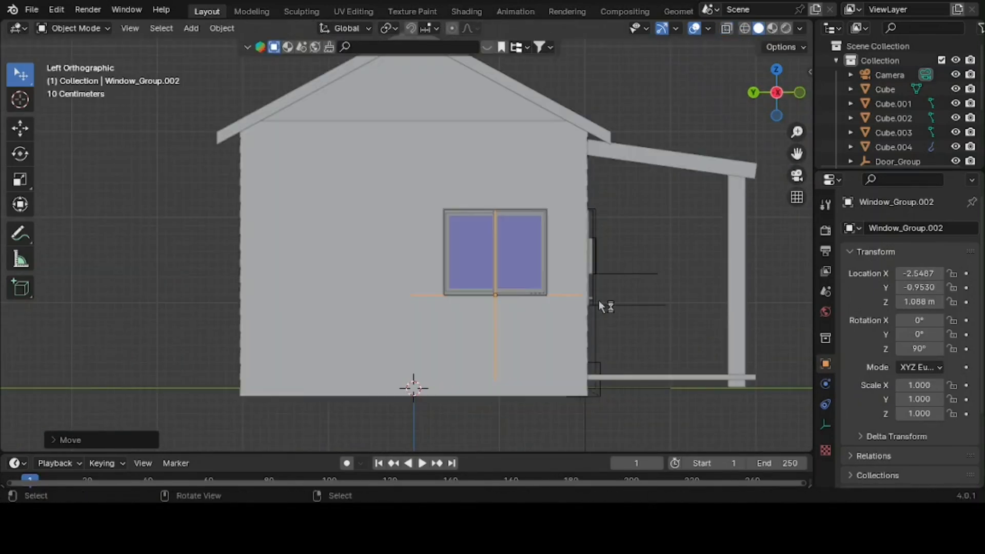
{"action": "key", "text": "g"}
{"action": "key", "text": "z"}
{"action": "left_click", "coordinate": [637, 326]}
- Push the side window along X into the wall to about -2.281 m and snap the 3D cursor to its origin
{"action": "key", "text": "shift+s"}
{"action": "left_click", "coordinate": [502, 436]}
{"action": "middle_click_drag", "start_coordinate": [505, 382], "coordinate": [650, 356]}
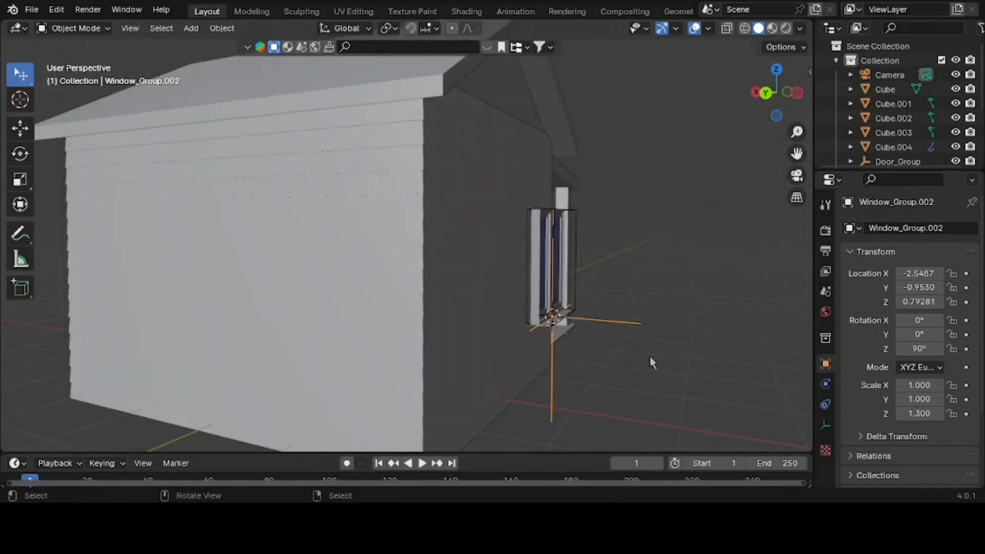
{"action": "key", "text": "g"}
{"action": "key", "text": "x"}
{"action": "left_click", "coordinate": [627, 367]}
- Try an Archimesh panel window at the 3D cursor, rotated 90° about Z
{"action": "key", "text": "ctrl+KP_3"}
{"action": "key", "text": "shift+a"}
{"action": "mouse_move", "coordinate": [451, 218]}
{"action": "mouse_move", "coordinate": [582, 371]}
{"action": "left_click", "coordinate": [738, 283]}
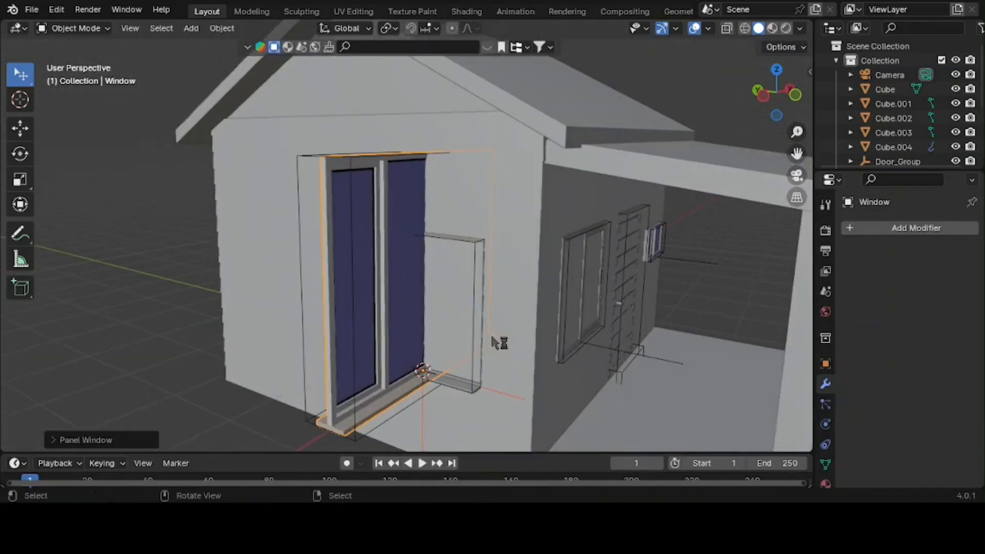
{"action": "key", "text": "r"}
{"action": "key", "text": "z"}
{"action": "key", "text": "9"}
{"action": "key", "text": "0"}
{"action": "key", "text": "Return"}
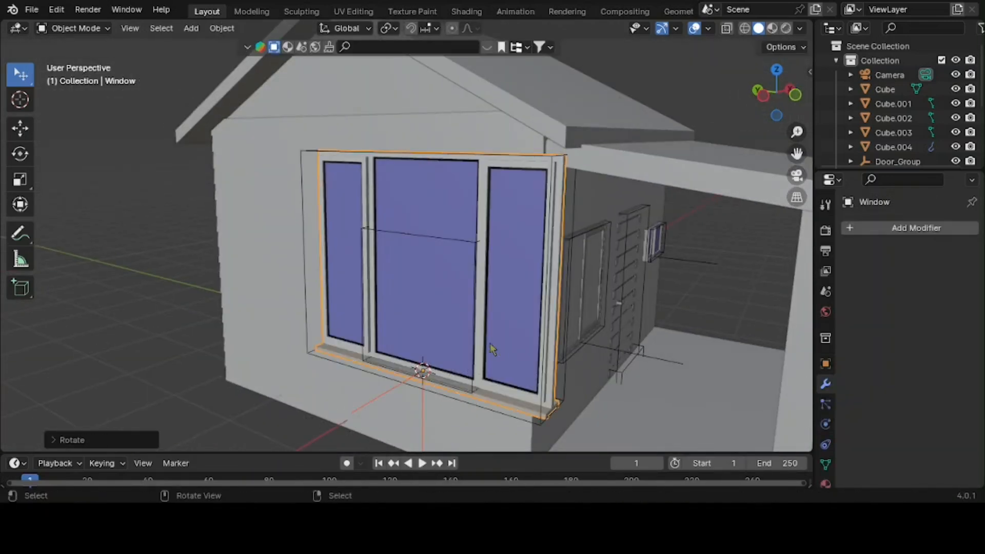
- Add another Archimesh rail window at the 3D cursor and rotate its parent empty 90° about Z
{"action": "key", "text": "shift+a"}
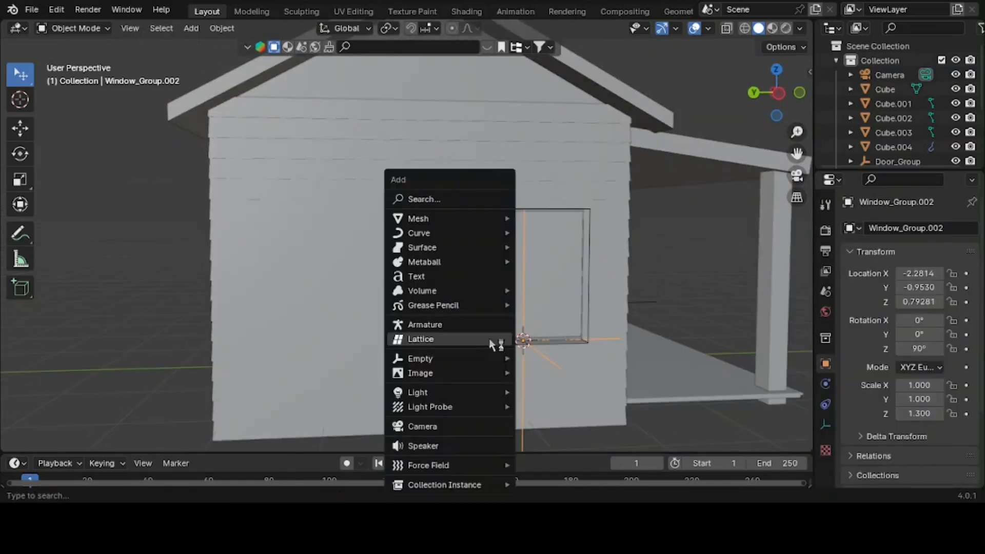
{"action": "mouse_move", "coordinate": [451, 218]}
{"action": "mouse_move", "coordinate": [567, 372]}
{"action": "left_click", "coordinate": [707, 271]}
{"action": "key", "text": "r"}
{"action": "key", "text": "z"}
{"action": "key", "text": "9"}
{"action": "key", "text": "0"}
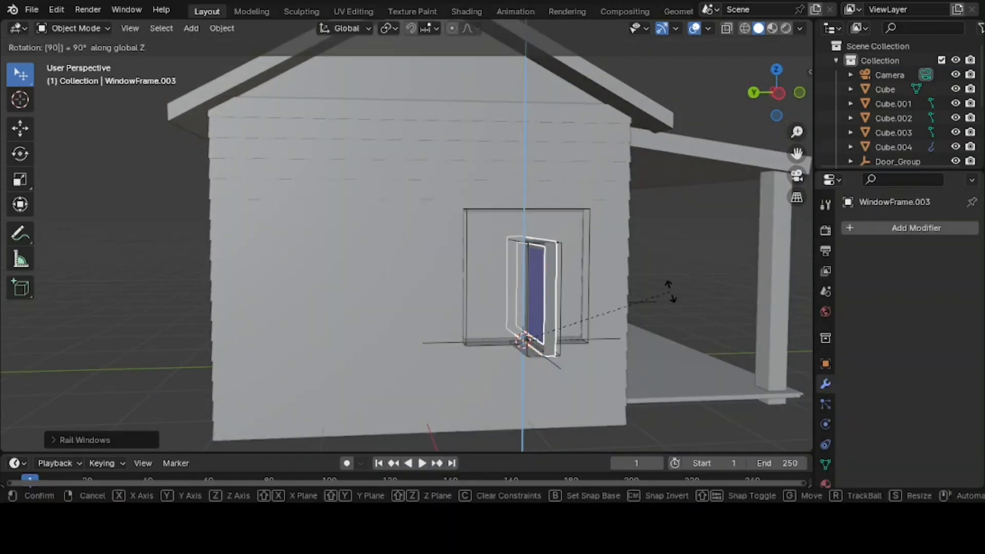
{"action": "key", "text": "Return"}
{"action": "left_click", "coordinate": [522, 424]}
{"action": "scroll", "coordinate": [522, 424], "scroll_direction": "down", "scroll_amount": 1}
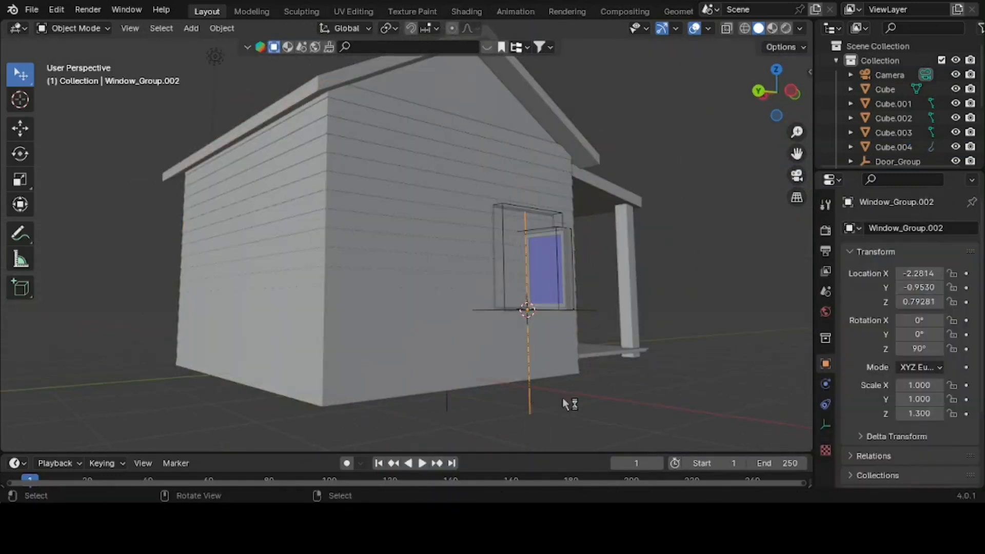
{"action": "key", "text": "r"}
{"action": "key", "text": "z"}
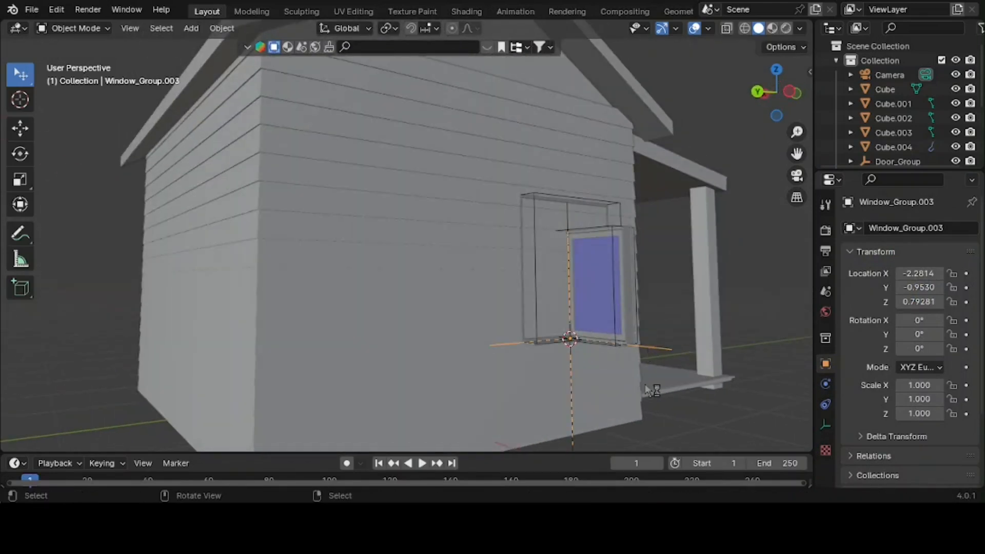
- Scale the new side window uniformly to about 0.365 and move it along the wall to about Y 1.182 m, Z 1.49 m
{"action": "key", "text": "g"}
{"action": "key", "text": "y"}
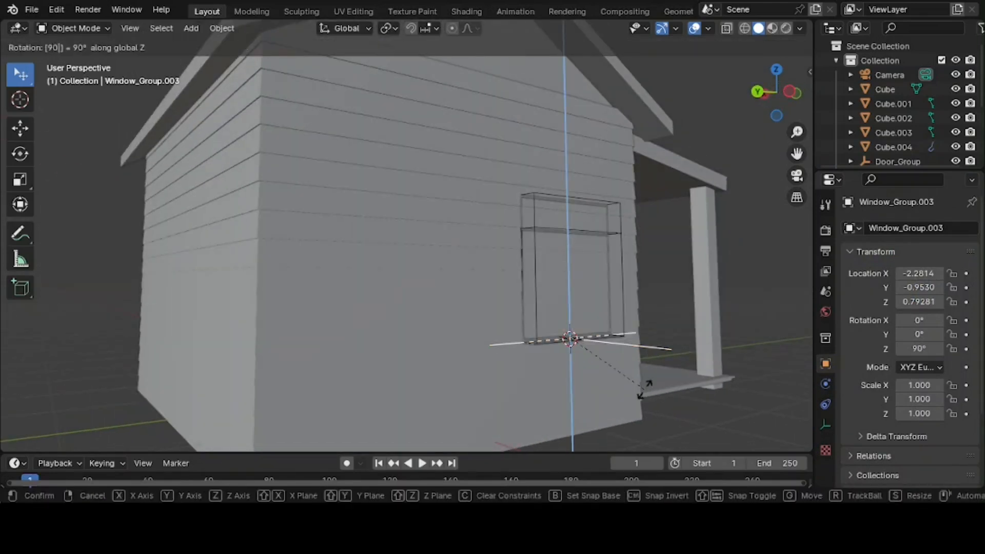
{"action": "key", "text": "ctrl+KP_3"}
{"action": "left_click", "coordinate": [443, 398]}
{"action": "key", "text": "s"}
{"action": "left_click", "coordinate": [407, 389]}
{"action": "key", "text": "g"}
{"action": "key", "text": "z"}
{"action": "left_click", "coordinate": [420, 319]}
{"action": "key", "text": "g"}
{"action": "key", "text": "y"}
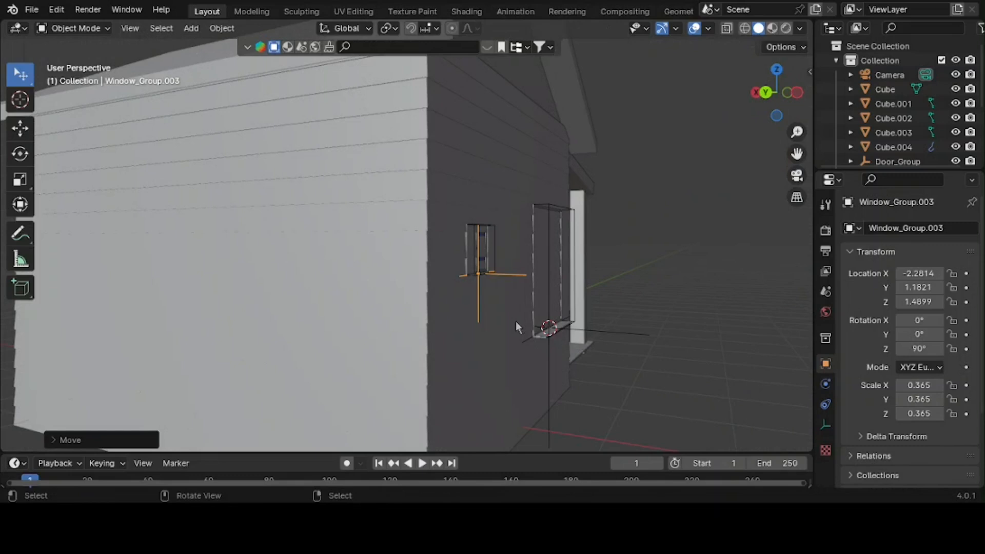
- Adjust the small side window's depth in the wall by moving it along X to about -2.276 m
{"action": "key", "text": "g"}
{"action": "key", "text": "y"}
{"action": "key", "text": "x"}
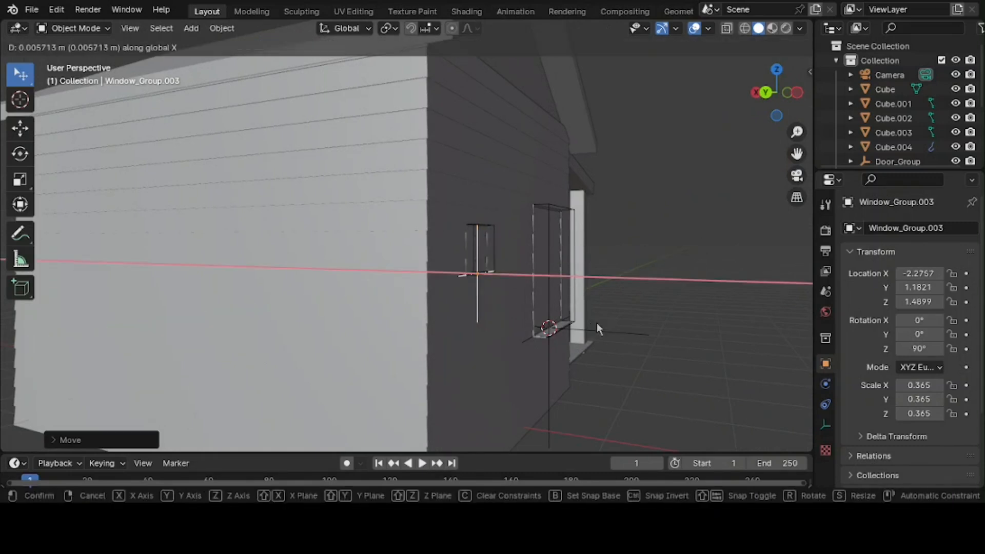
{"action": "left_click", "coordinate": [596, 323]}
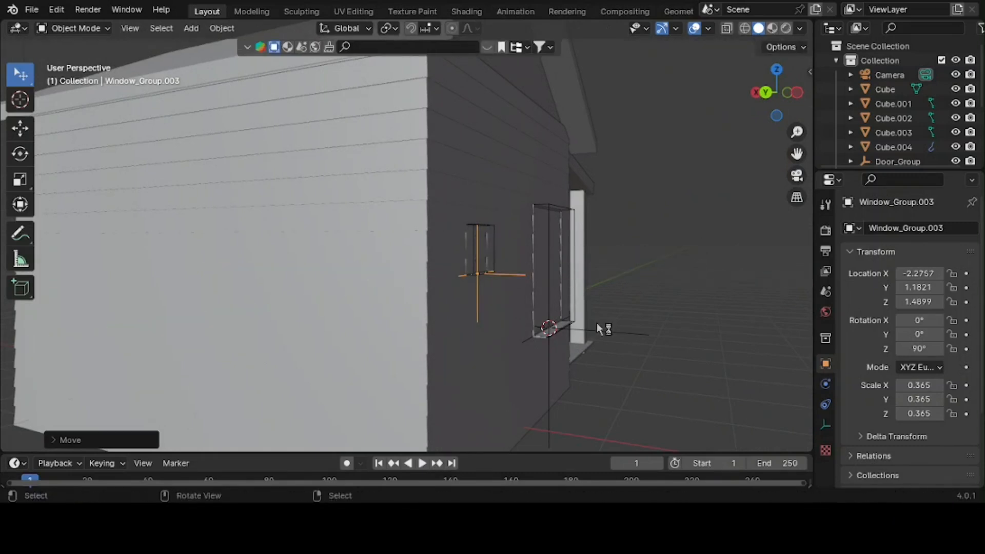
- Select the hole boxes of the door and all four windows and move them to a new collection named Windows and Doors
{"action": "left_click", "coordinate": [496, 247]}
{"action": "key", "text": "KP_Decimal"}
{"action": "middle_click_drag", "start_coordinate": [592, 255], "coordinate": [490, 257]}
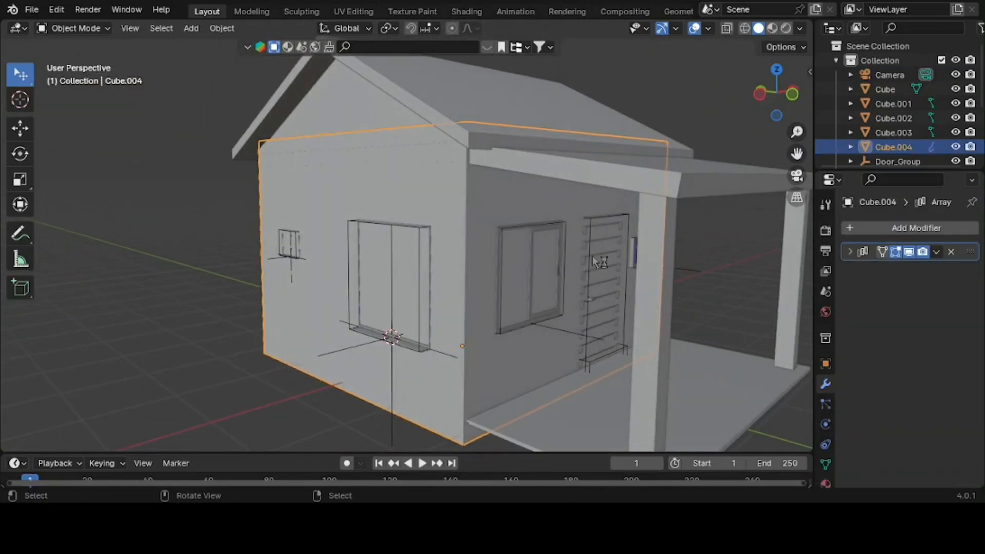
{"action": "left_click", "coordinate": [418, 308]}
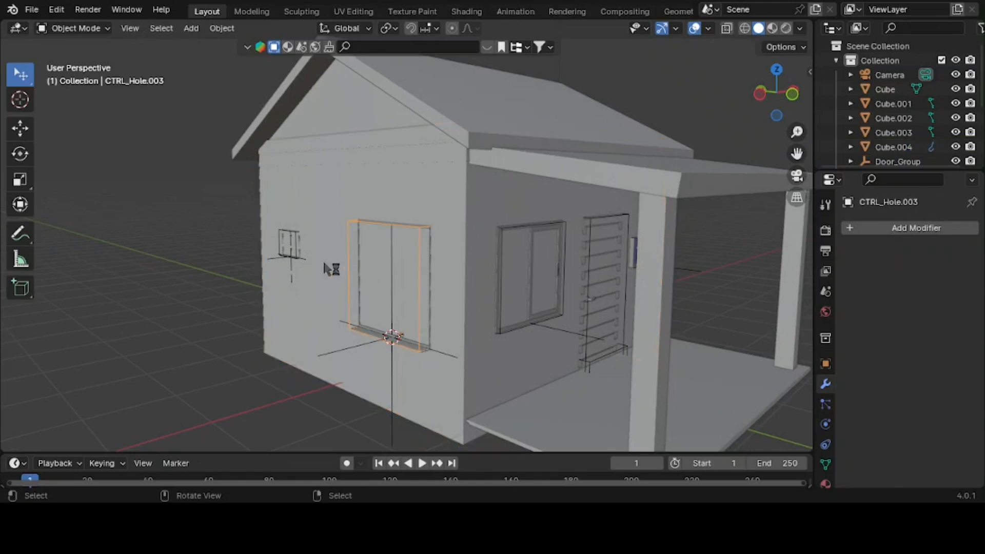
{"action": "left_click", "coordinate": [297, 251], "text": "shift"}
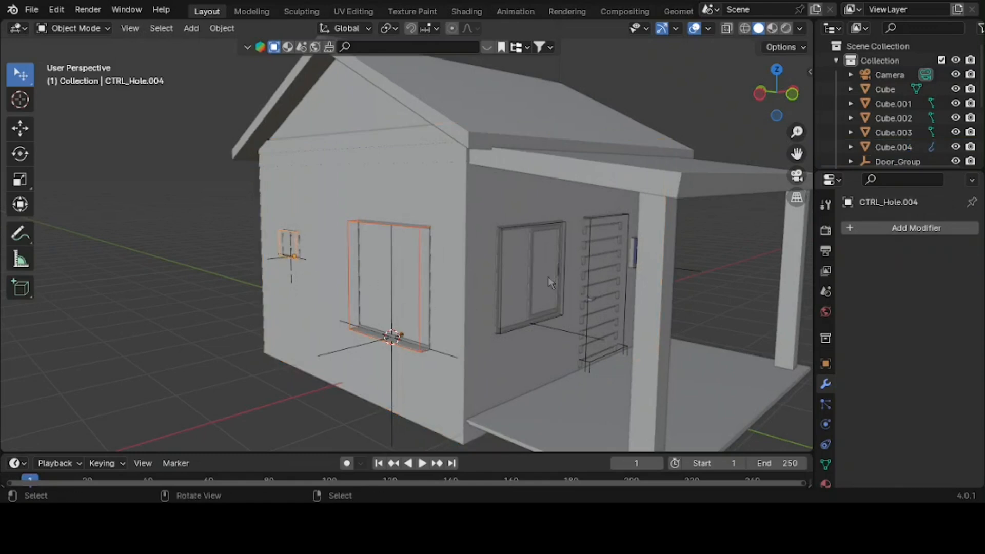
{"action": "left_click", "coordinate": [564, 293], "text": "shift"}
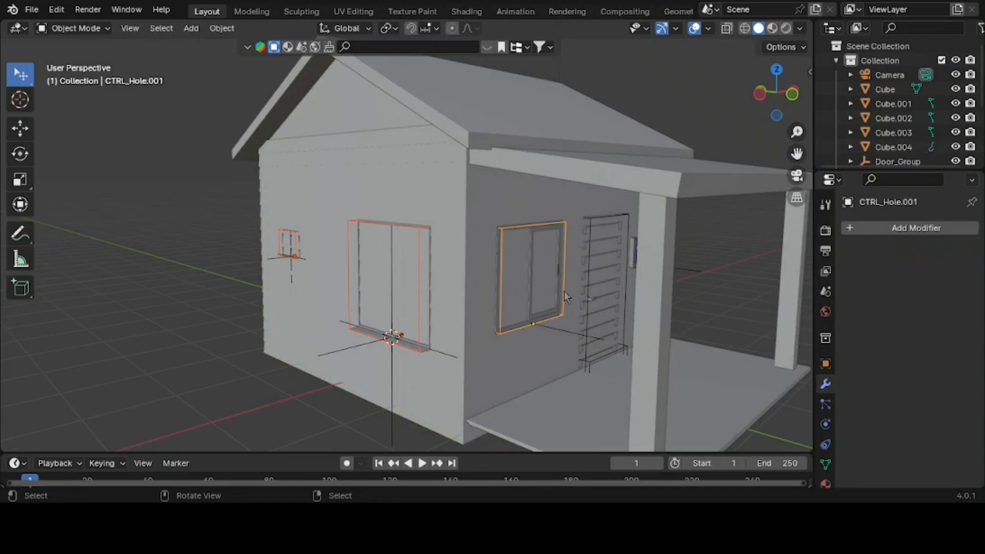
{"action": "left_click", "coordinate": [589, 289], "text": "shift"}
{"action": "middle_click_drag", "start_coordinate": [644, 290], "coordinate": [656, 275]}
{"action": "left_click", "coordinate": [658, 274], "text": "shift"}
{"action": "middle_click_drag", "start_coordinate": [638, 323], "coordinate": [631, 323]}
{"action": "key", "text": "m"}
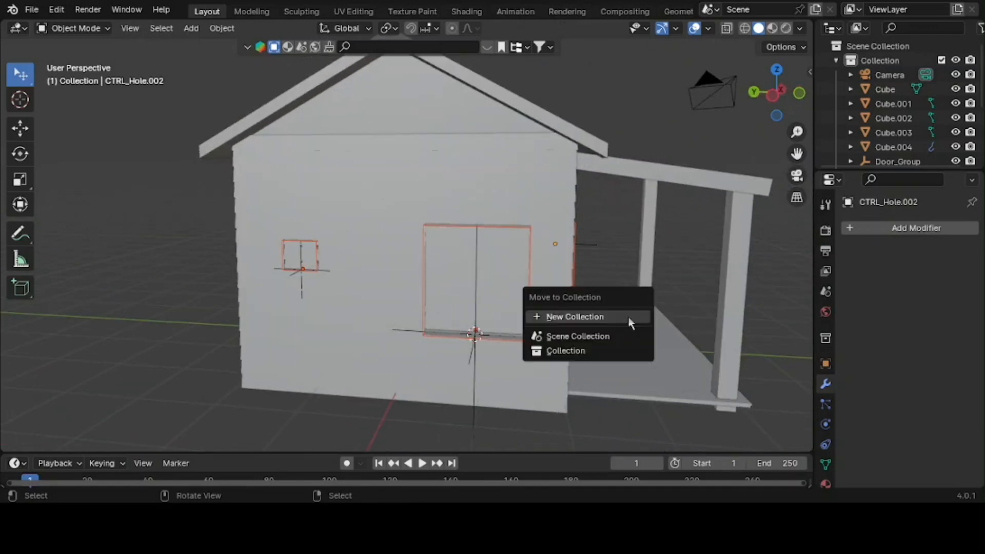
{"action": "left_click", "coordinate": [608, 316]}
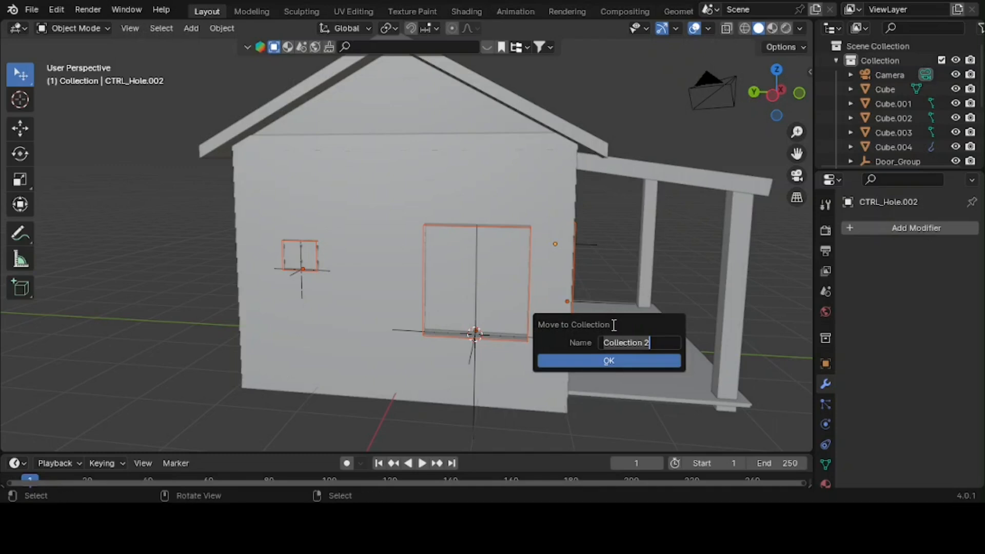
{"action": "type", "text": "Windows and Door"}
{"action": "key", "text": "Return"}
{"action": "left_click", "coordinate": [645, 368]}
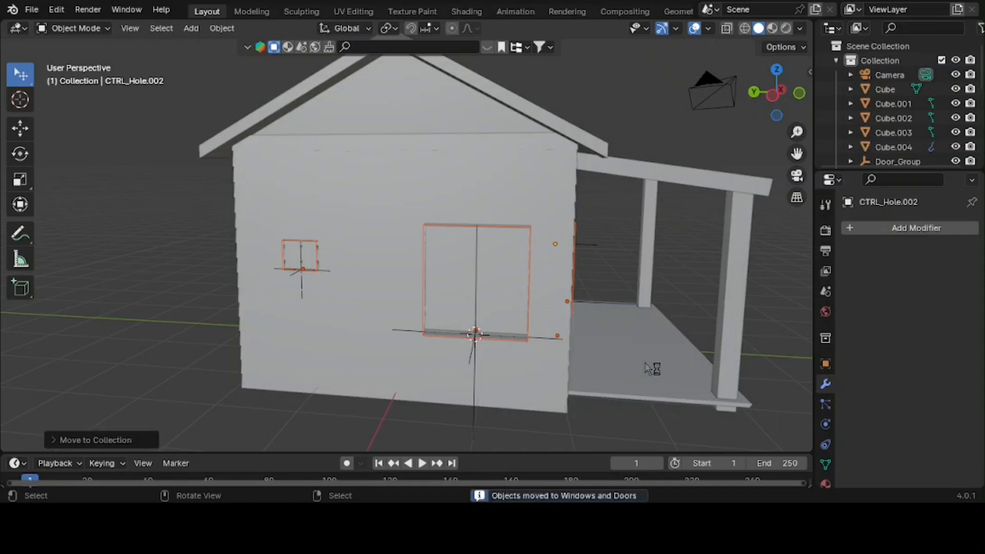
- Enlarge the outliner to list the objects in the Windows and Doors collection
{"action": "left_click_drag", "start_coordinate": [881, 168], "coordinate": [880, 313]}
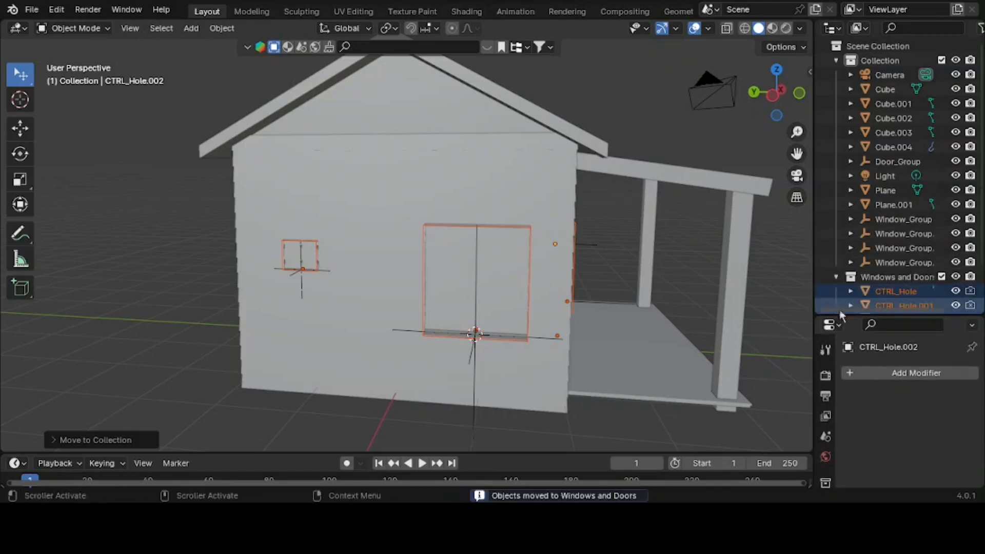
{"action": "scroll", "coordinate": [920, 221], "scroll_direction": "down", "scroll_amount": 3}
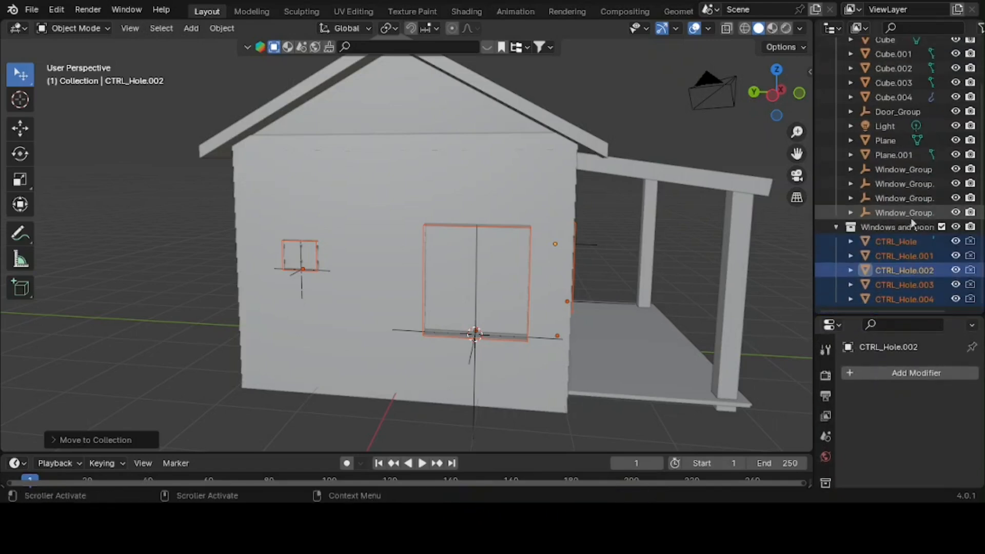
- Add a Solidify modifier to the stacked siding walls and collapse its settings
{"action": "left_click", "coordinate": [491, 167]}
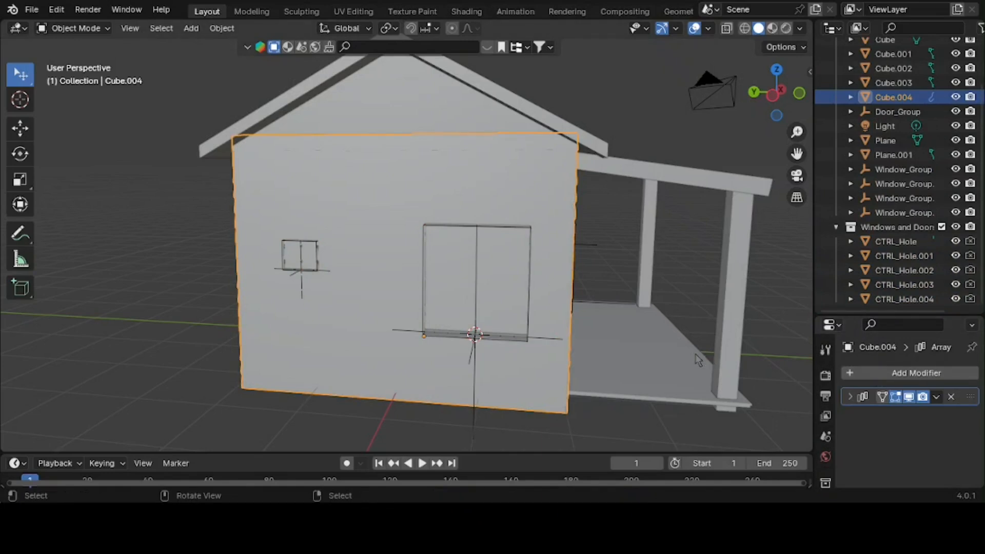
{"action": "middle_click_drag", "start_coordinate": [665, 295], "coordinate": [663, 294]}
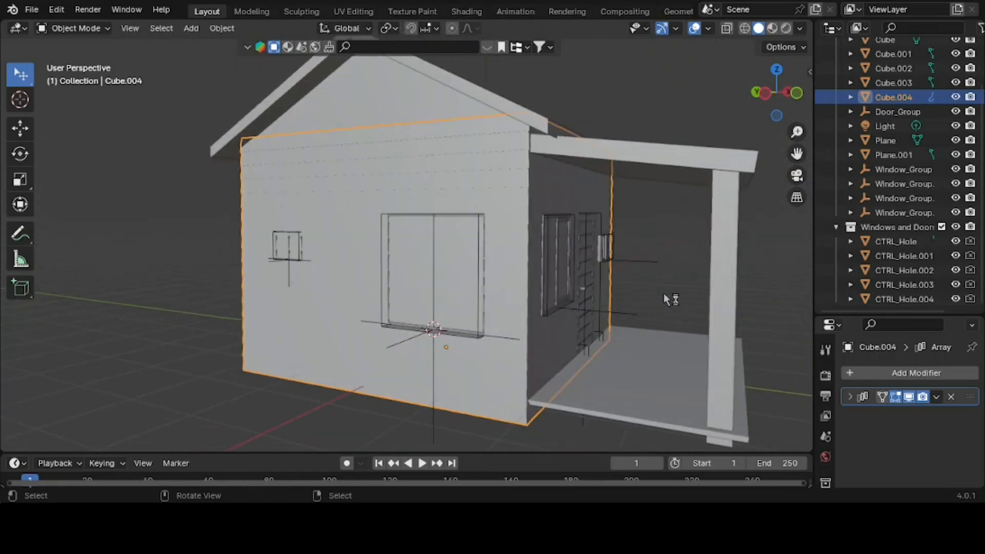
{"action": "left_click", "coordinate": [916, 377]}
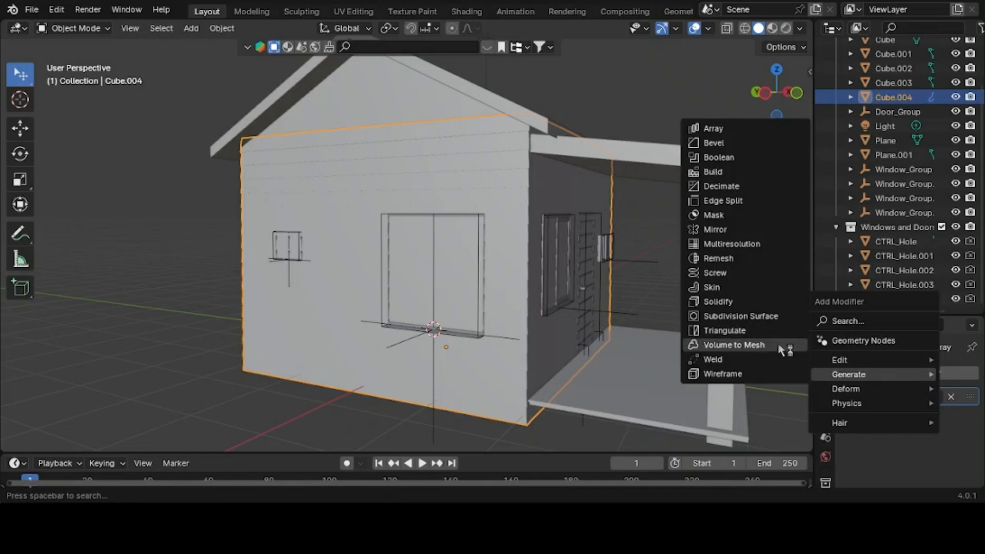
{"action": "left_click", "coordinate": [742, 305]}
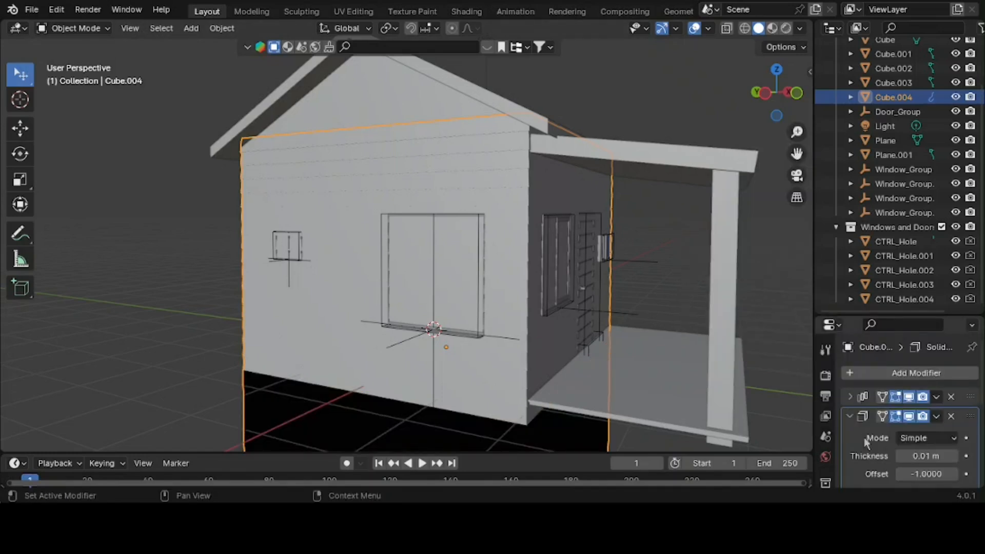
{"action": "scroll", "coordinate": [867, 397], "scroll_direction": "down", "scroll_amount": 2}
{"action": "left_click", "coordinate": [850, 385]}
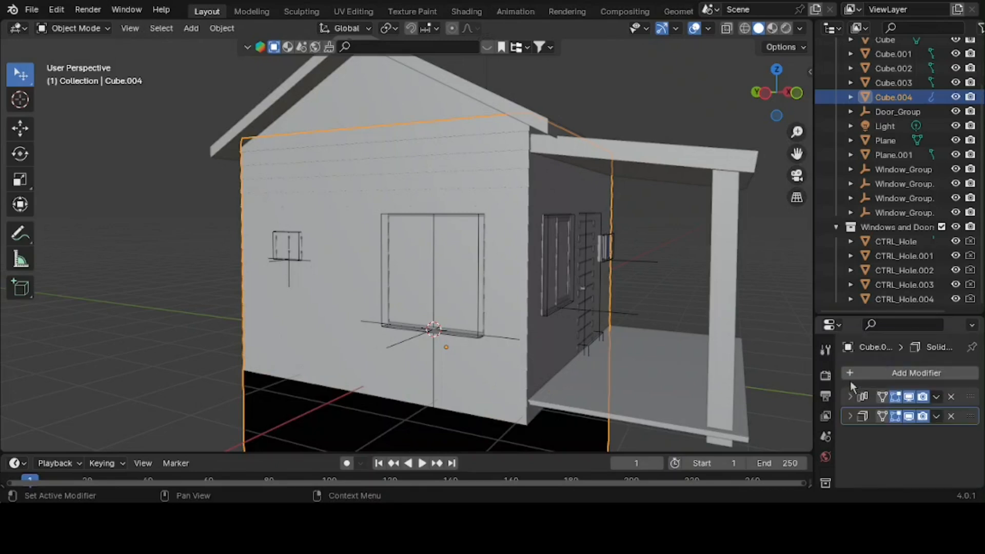
- Reorder the siding walls' modifiers so Solidify comes before Array, and add a Boolean modifier after them
{"action": "left_click_drag", "start_coordinate": [968, 421], "coordinate": [968, 396]}
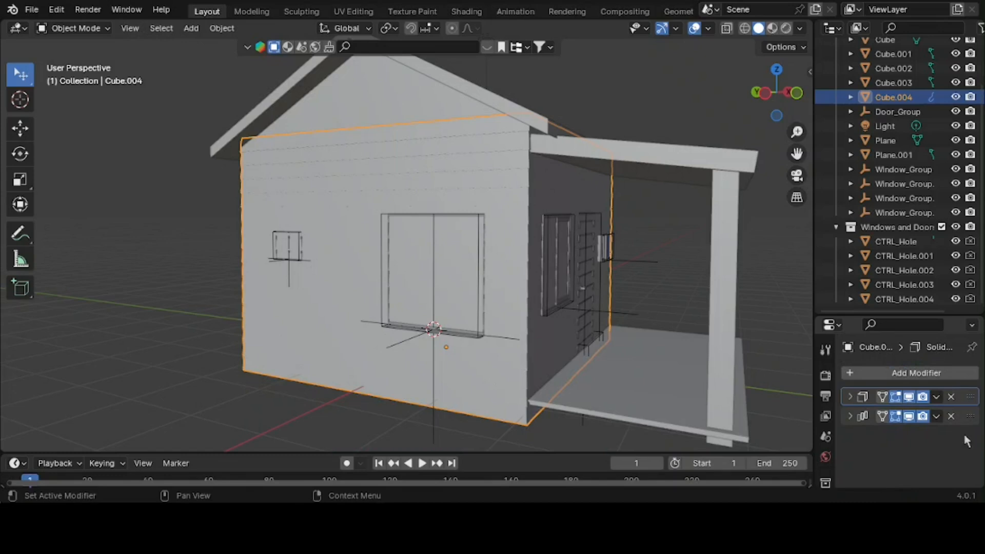
{"action": "left_click", "coordinate": [938, 376]}
{"action": "mouse_move", "coordinate": [938, 377]}
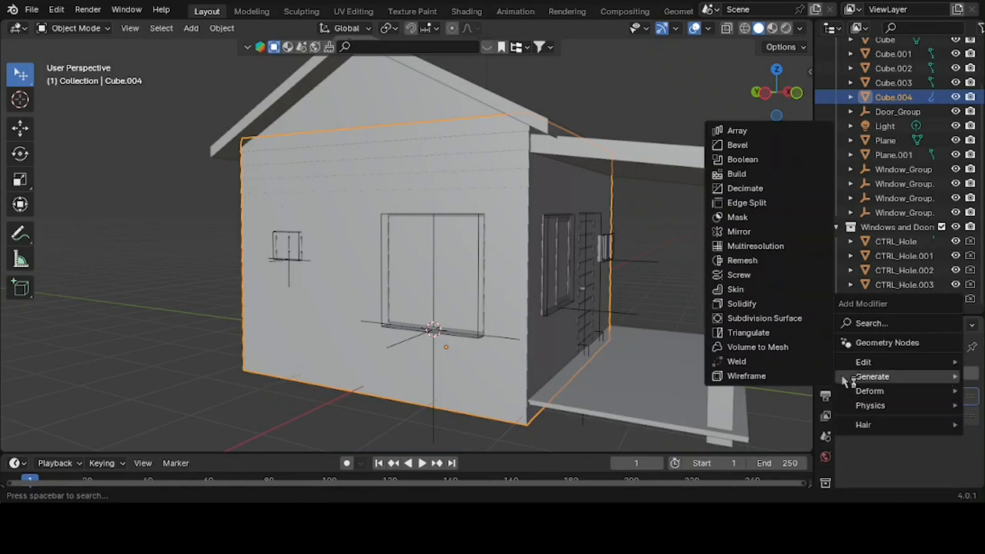
{"action": "left_click", "coordinate": [774, 161]}
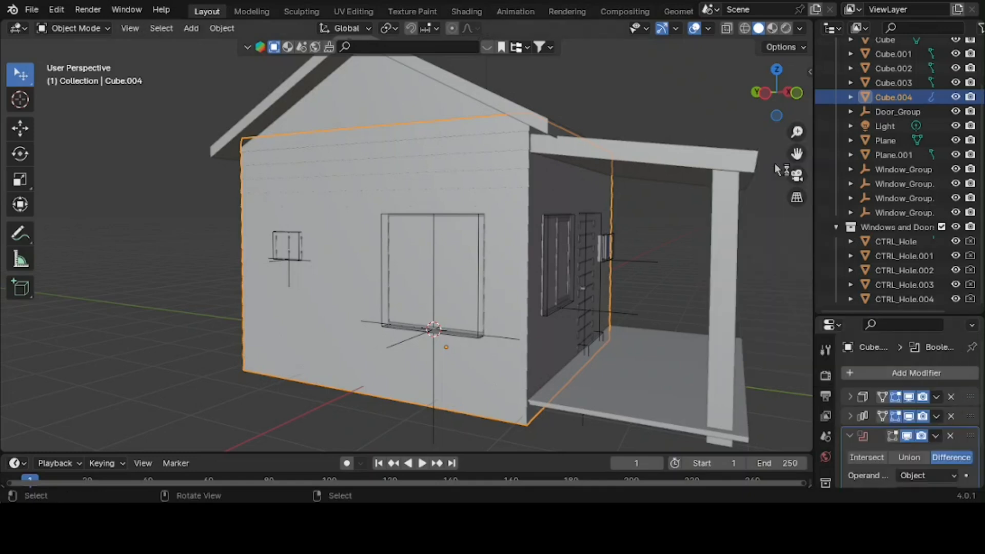
- Enlarge the modifier settings area and set the siding's Boolean to Difference with the Windows and Doors collection as operand
{"action": "scroll", "coordinate": [871, 460], "scroll_direction": "down", "scroll_amount": 3}
{"action": "left_click_drag", "start_coordinate": [862, 314], "coordinate": [862, 139]}
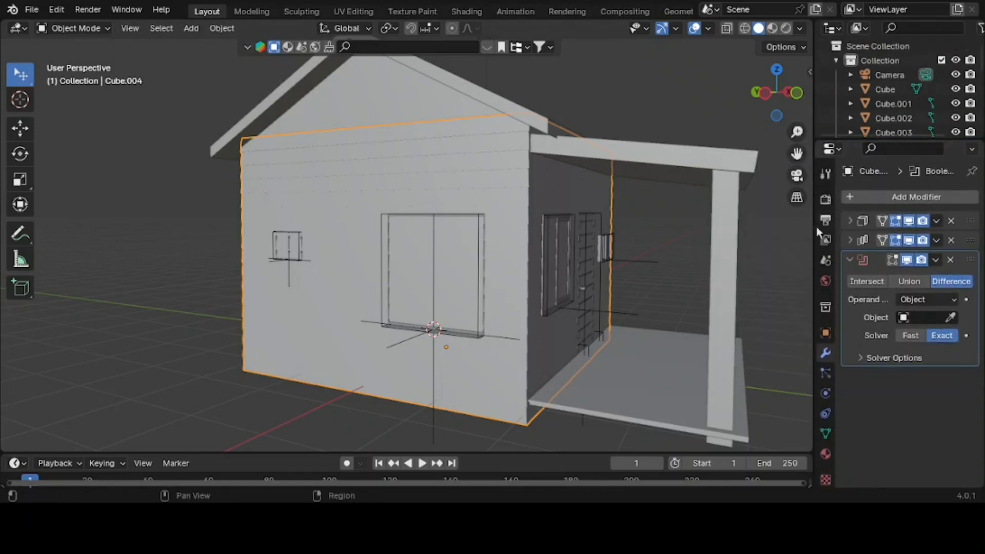
{"action": "left_click_drag", "start_coordinate": [813, 243], "coordinate": [707, 253]}
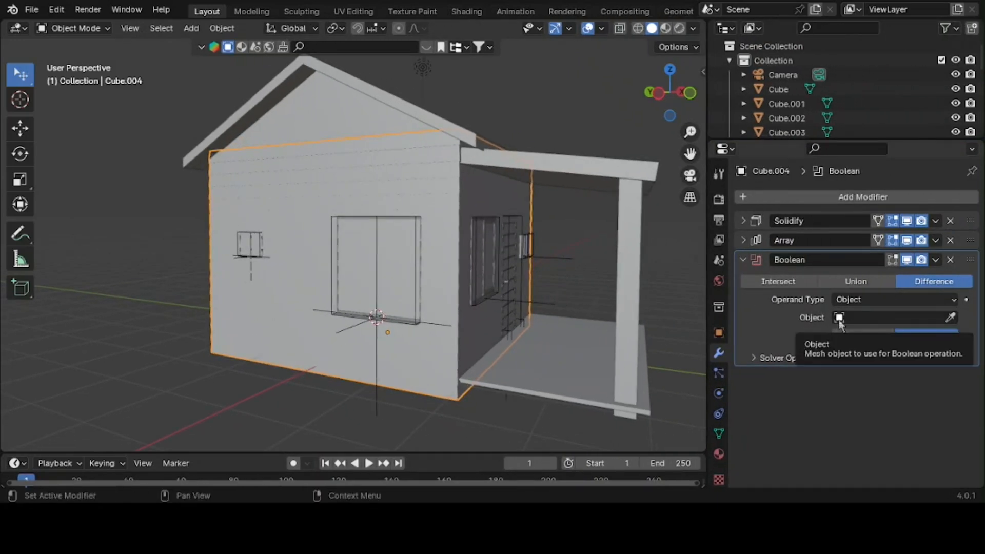
{"action": "left_click", "coordinate": [858, 302]}
{"action": "left_click", "coordinate": [866, 332]}
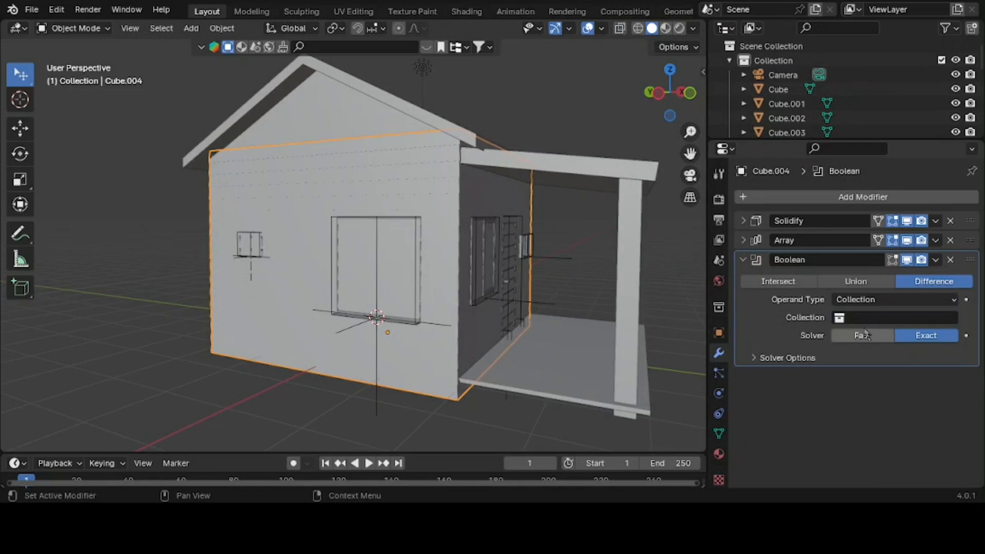
{"action": "left_click", "coordinate": [870, 317]}
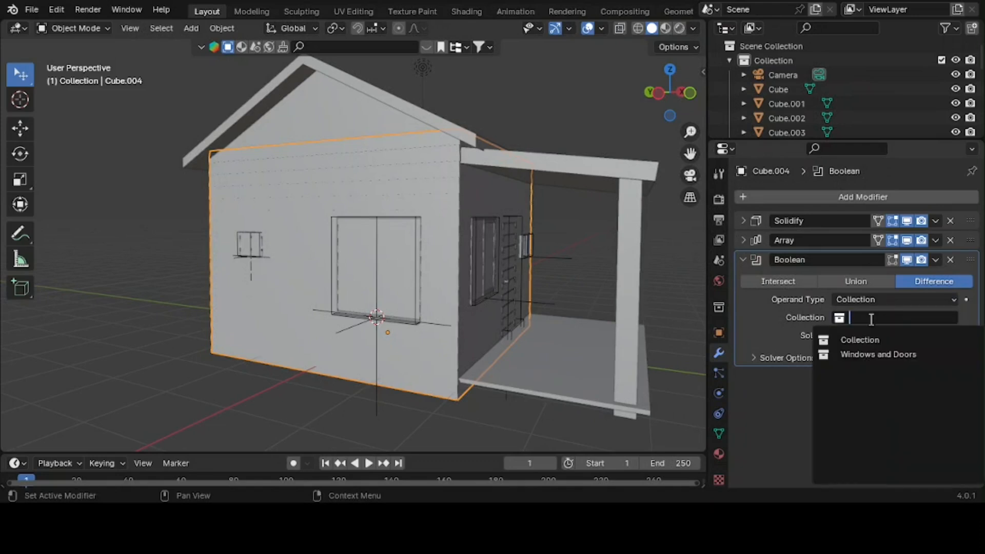
{"action": "left_click", "coordinate": [878, 355]}
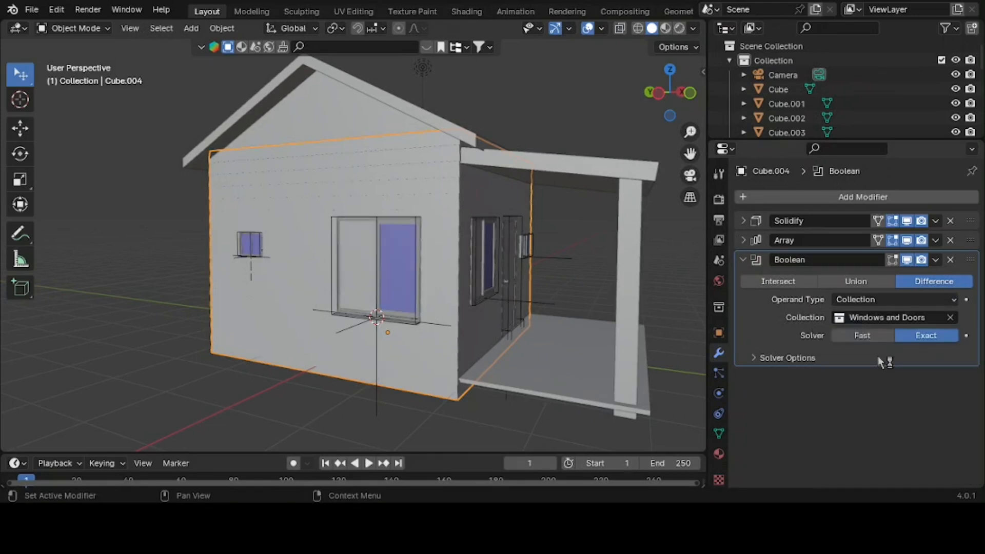
- Add a Boolean Difference modifier to the inner gabled house body, using the Windows and Doors collection as operand
{"action": "middle_click_drag", "start_coordinate": [559, 272], "coordinate": [547, 264]}
{"action": "left_click", "coordinate": [387, 122]}
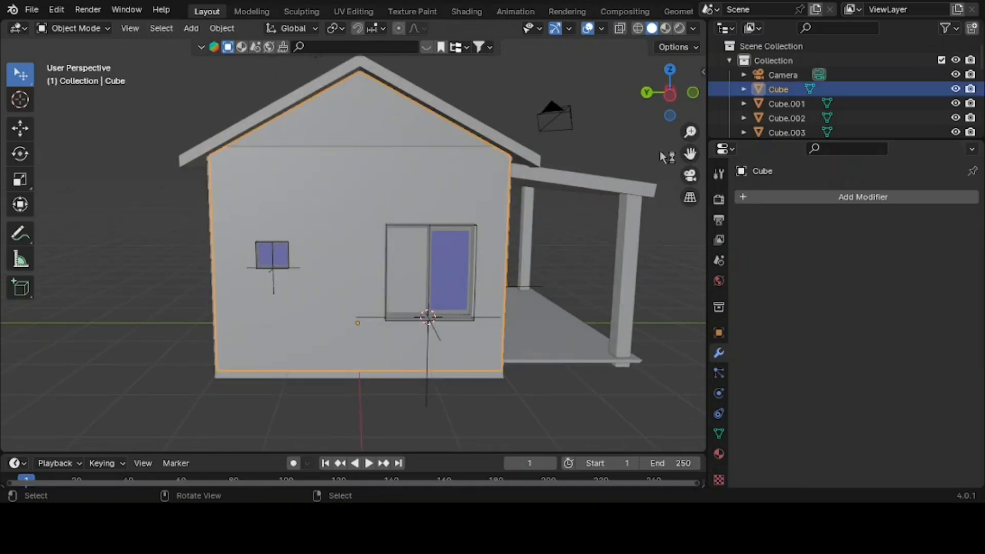
{"action": "left_click", "coordinate": [855, 200]}
{"action": "mouse_move", "coordinate": [854, 199]}
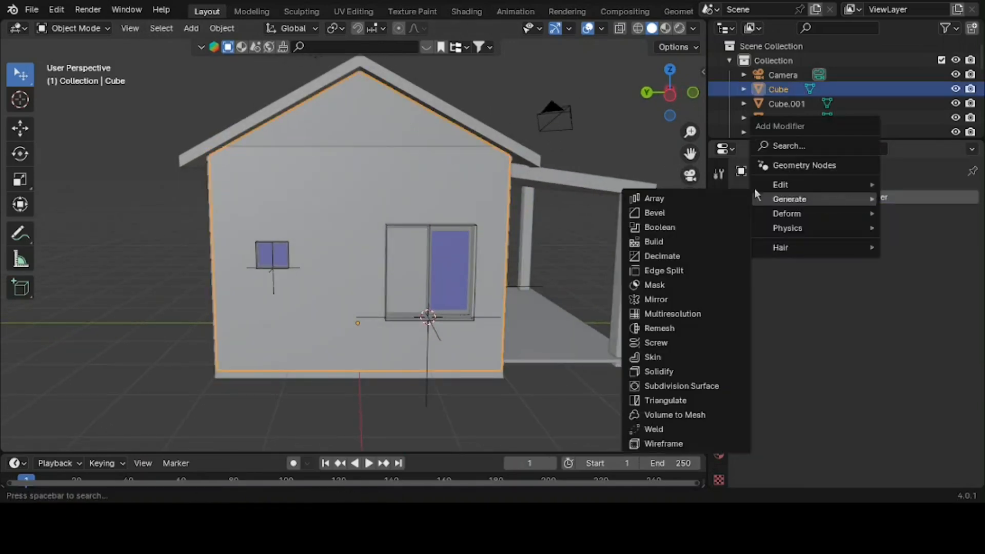
{"action": "left_click", "coordinate": [691, 230]}
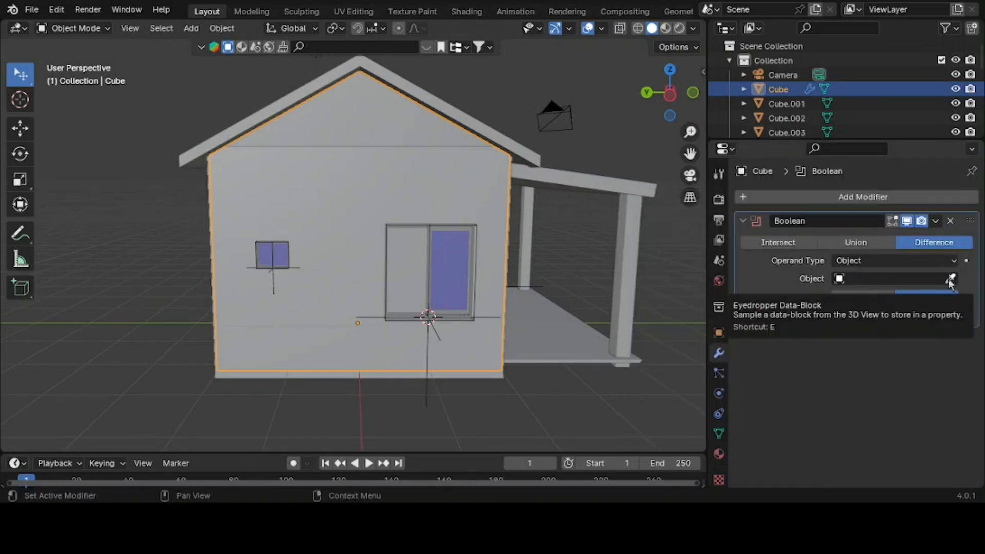
{"action": "left_click", "coordinate": [849, 260]}
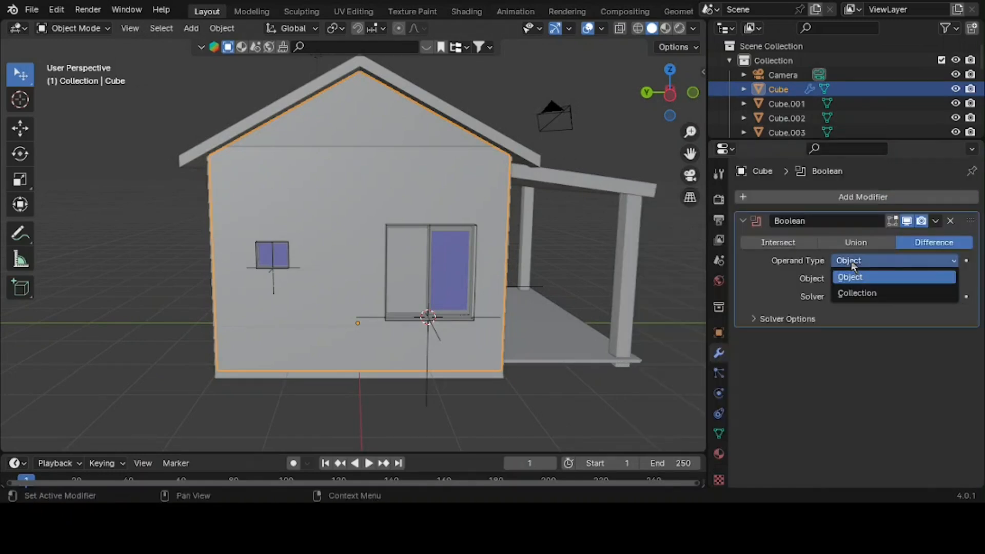
{"action": "left_click", "coordinate": [866, 295]}
{"action": "left_click", "coordinate": [874, 278]}
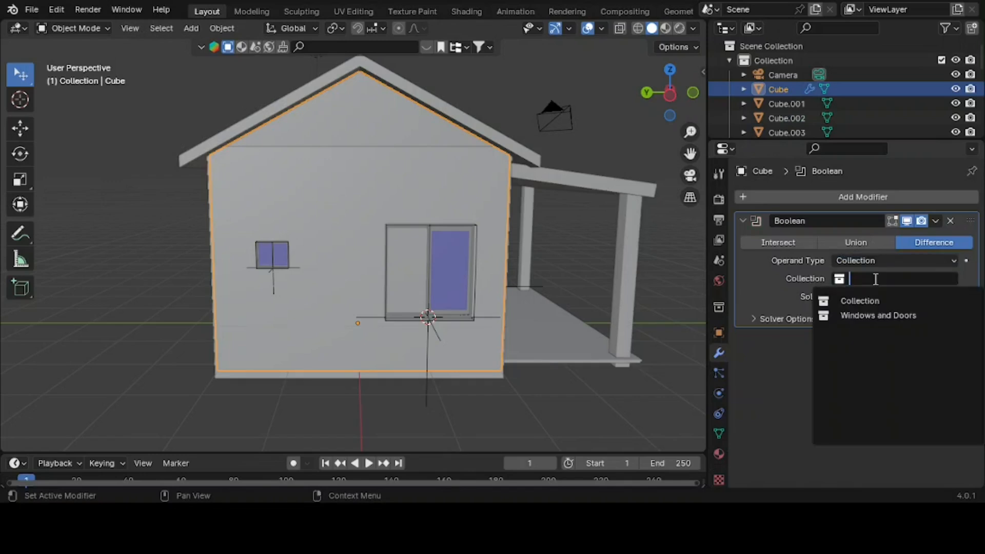
{"action": "left_click", "coordinate": [873, 316]}
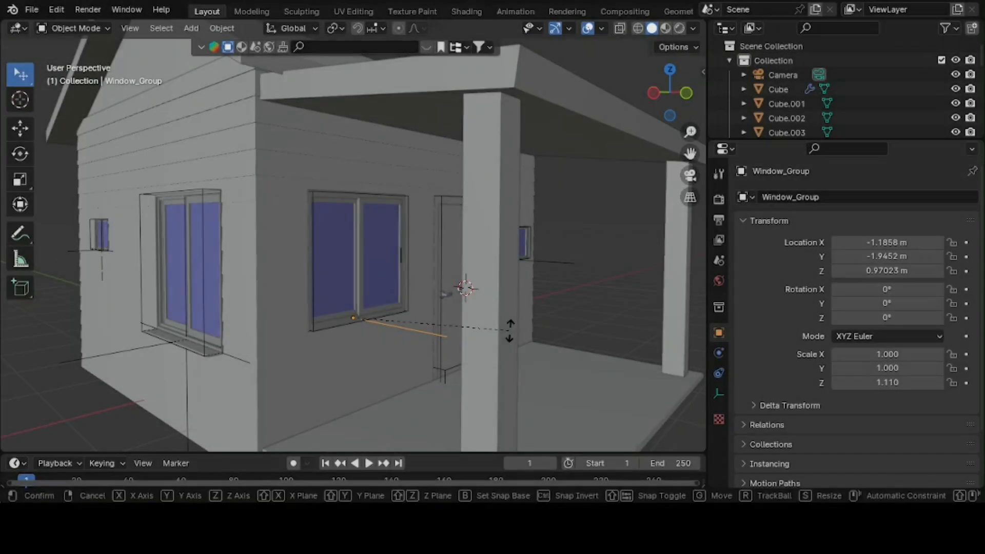
- Rotate the large porch window 180° about Z and move it along Y to about -2.036 m
{"action": "key", "text": "r"}
{"action": "key", "text": "z"}
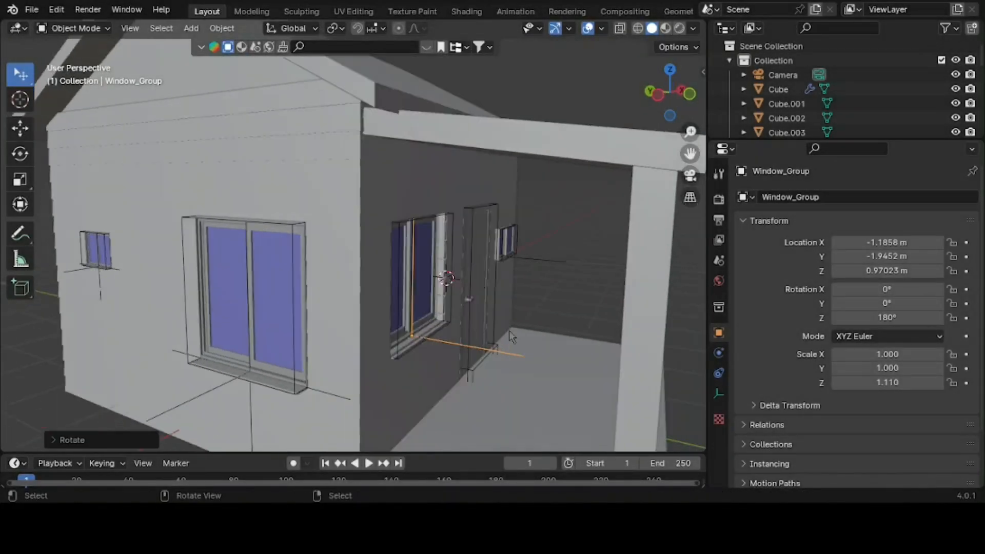
{"action": "middle_click_drag", "start_coordinate": [509, 331], "coordinate": [536, 358]}
{"action": "key", "text": "g"}
{"action": "key", "text": "y"}
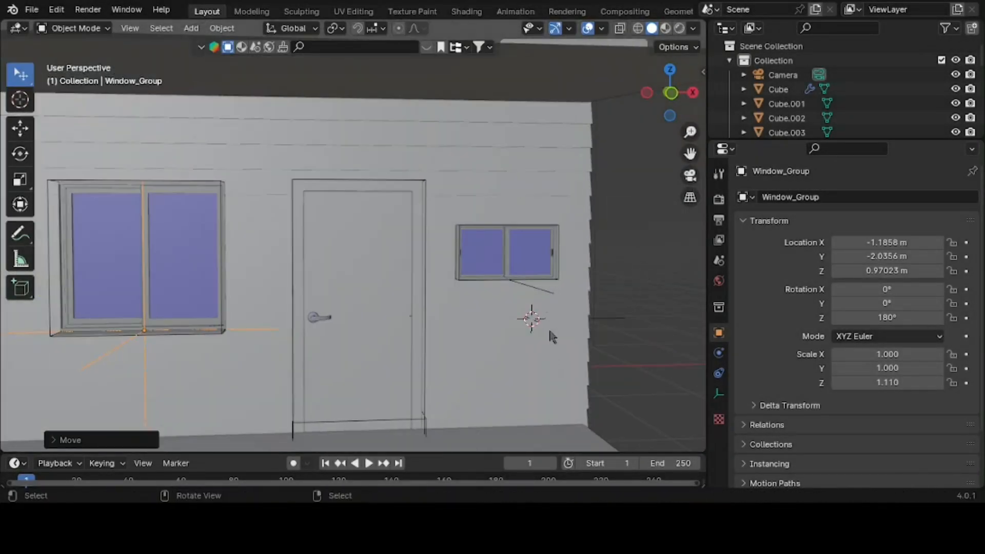
- Rotate the small porch window 180° about Z and move it along Y to about -2.046 m
{"action": "key", "text": "shift+d"}
{"action": "key", "text": "z"}
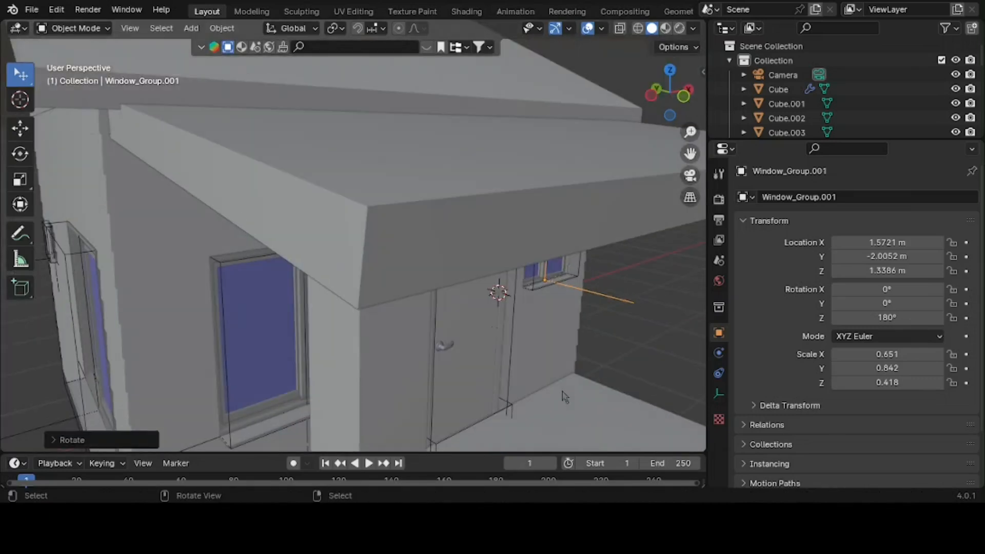
{"action": "key", "text": "g"}
{"action": "key", "text": "x"}
{"action": "key", "text": "y"}
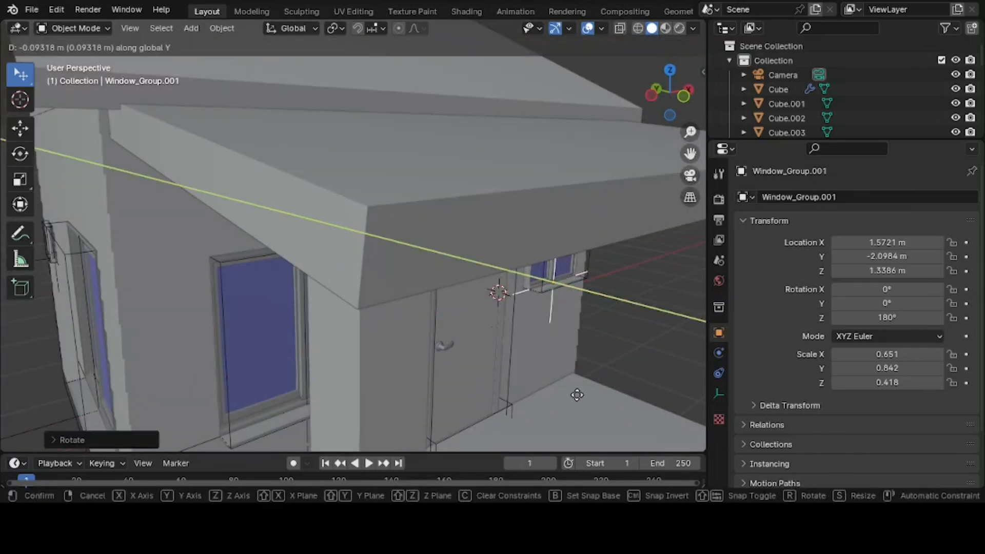
{"action": "left_click", "coordinate": [571, 396]}
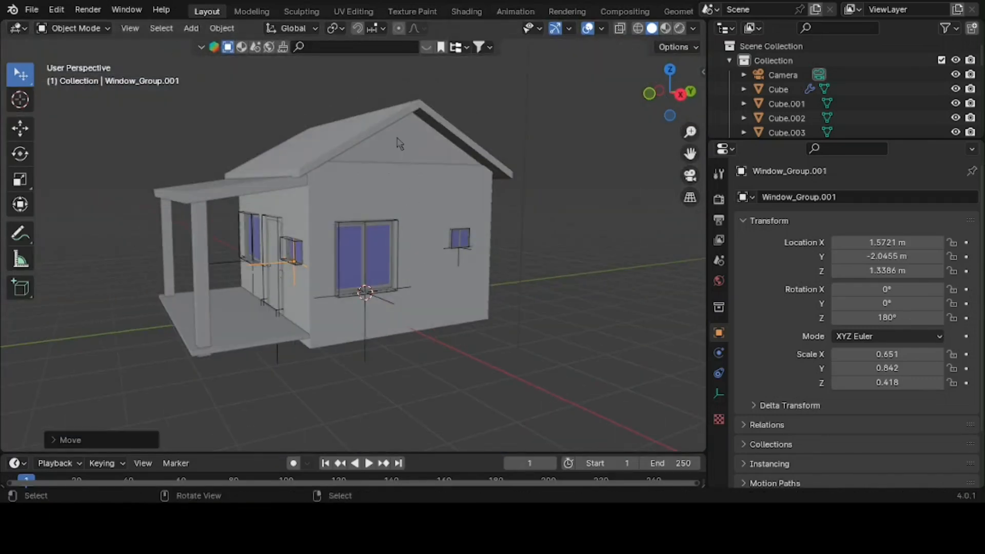
- Duplicate the stacked siding walls in place
{"action": "left_click", "coordinate": [400, 144]}
{"action": "middle_click_drag", "start_coordinate": [483, 191], "coordinate": [475, 188]}
{"action": "left_click_drag", "start_coordinate": [690, 154], "coordinate": [536, 251]}
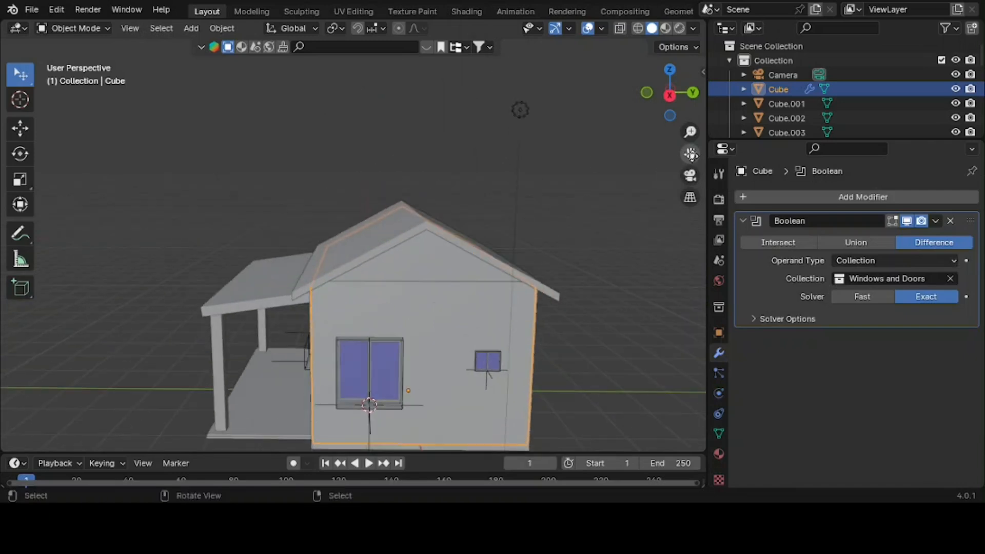
{"action": "middle_click_drag", "start_coordinate": [522, 251], "coordinate": [480, 224]}
{"action": "left_click", "coordinate": [457, 422]}
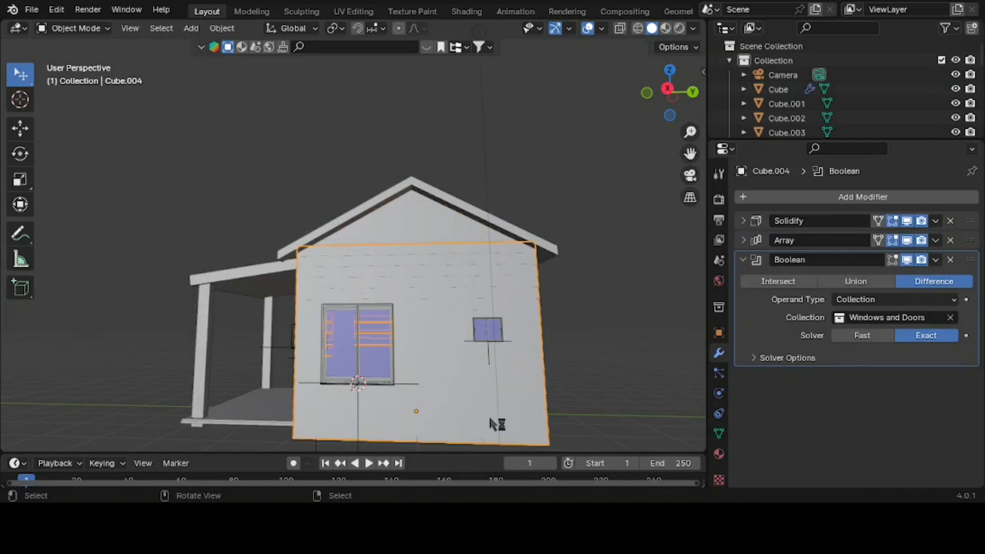
{"action": "key", "text": "shift+d"}
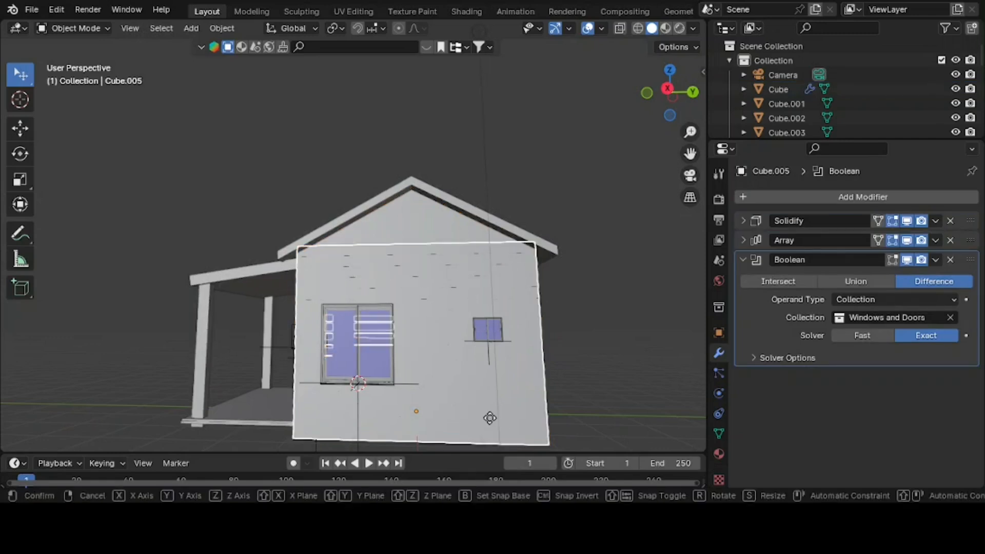
{"action": "right_click", "coordinate": [489, 415]}
- In the right orthographic view, move the siding copy up along Z by about 3.04 m to the gable's base
{"action": "key", "text": "KP_3"}
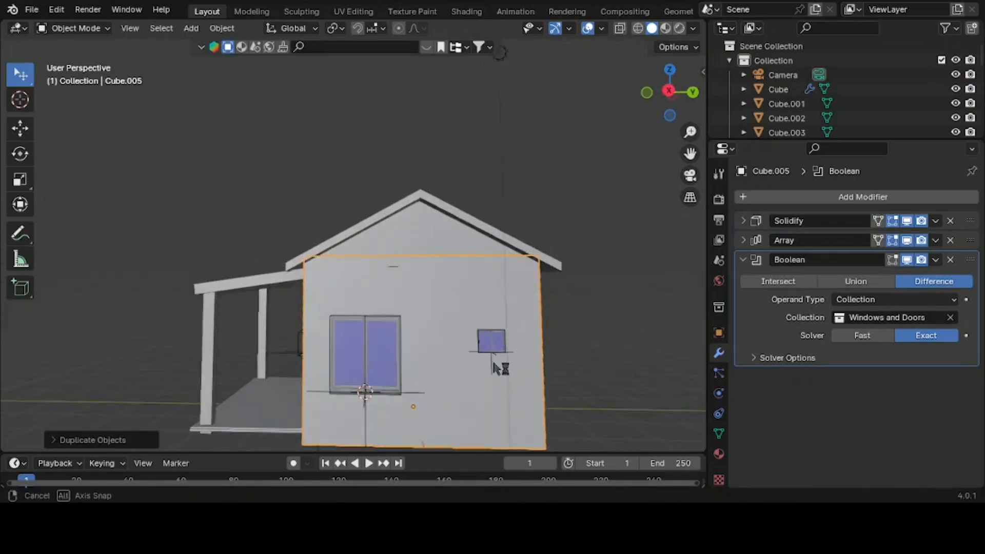
{"action": "scroll", "coordinate": [493, 361], "scroll_direction": "up", "scroll_amount": 2}
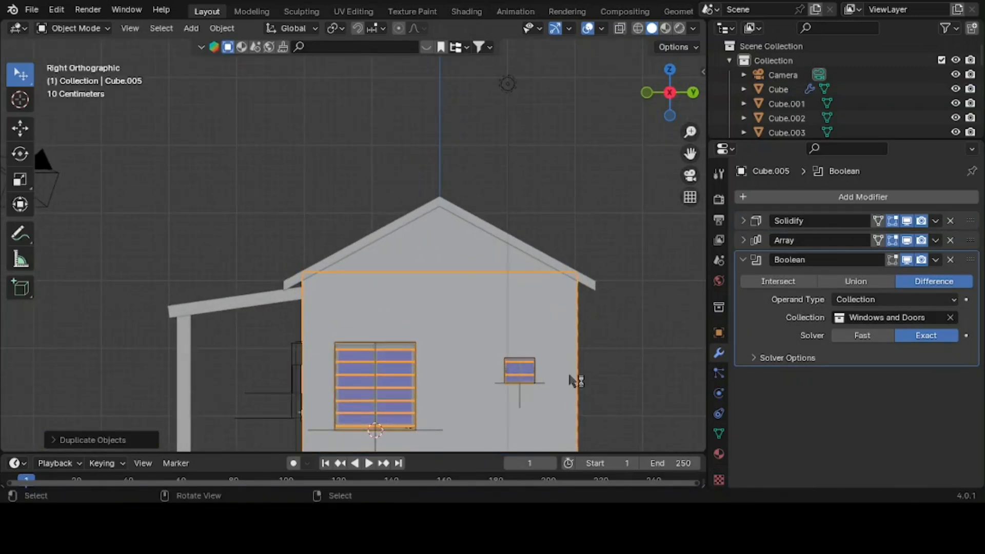
{"action": "key", "text": "g"}
{"action": "key", "text": "z"}
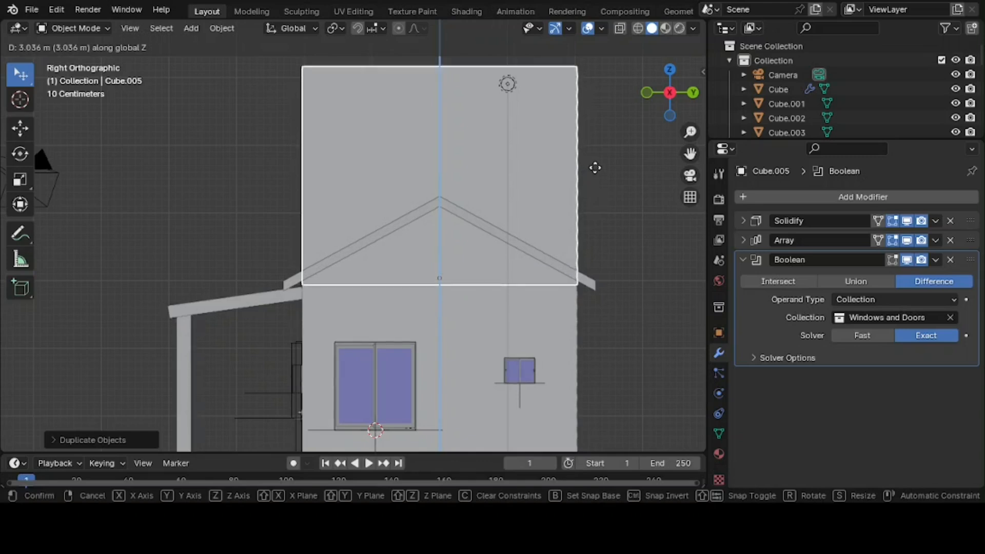
{"action": "left_click", "coordinate": [596, 169]}
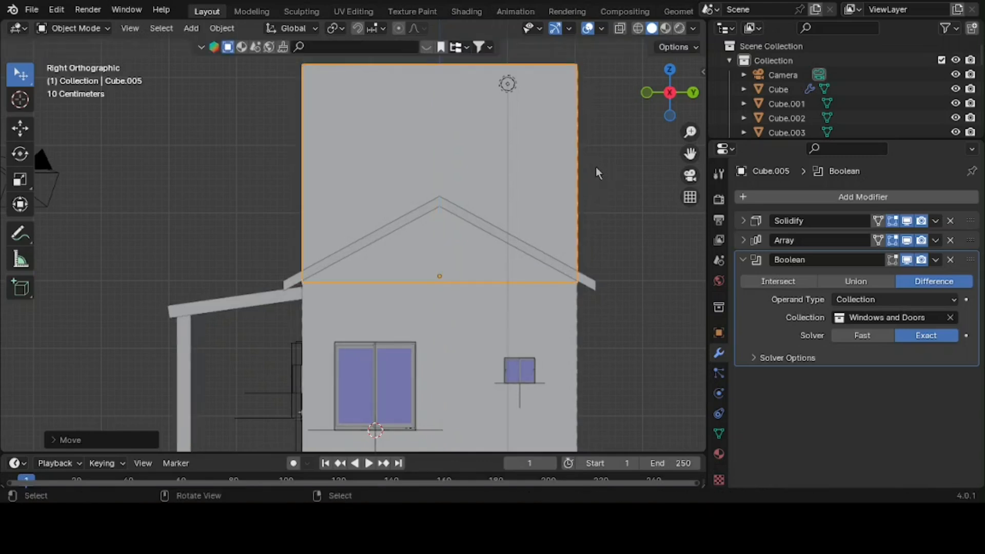
- Switch to wireframe display and raise the siding copy about 0.15 m more along Z, just above the lower siding
{"action": "key", "text": "shift+z"}
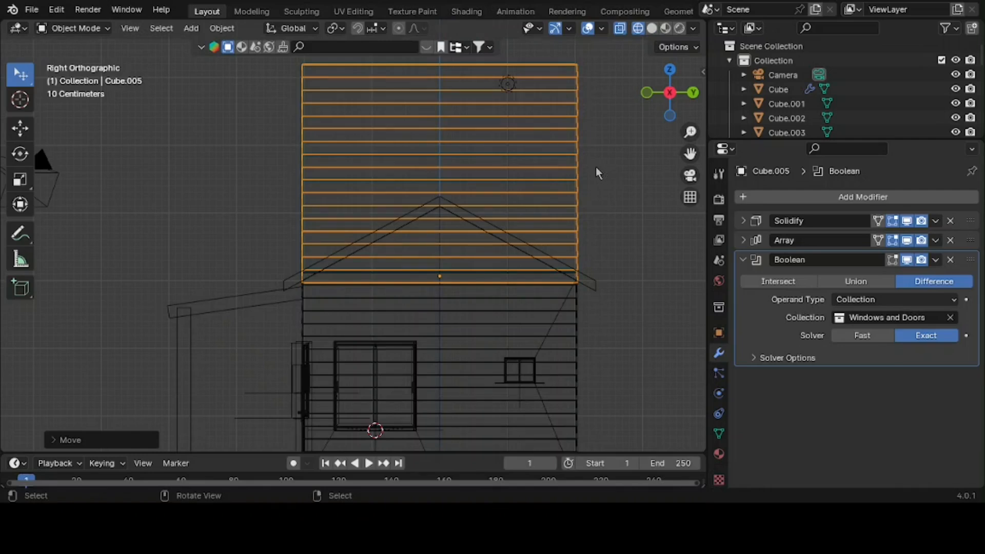
{"action": "key", "text": "g"}
{"action": "key", "text": "z"}
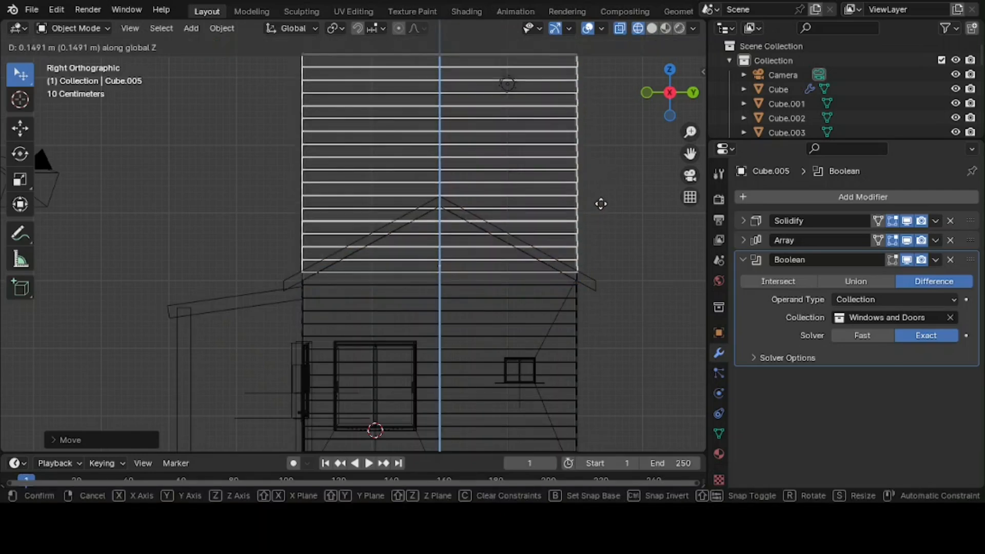
{"action": "left_click", "coordinate": [600, 203]}
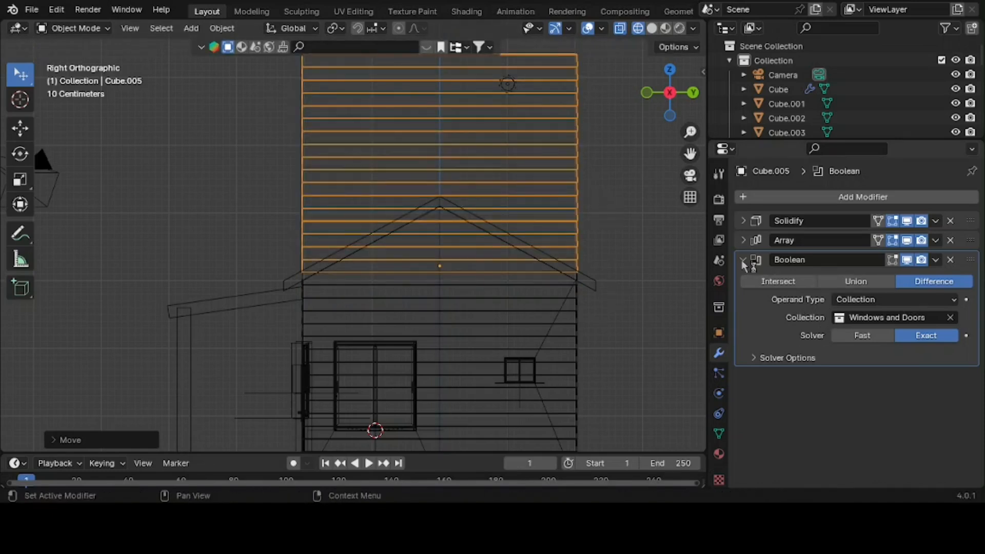
- Remove the Boolean and Solidify modifiers from the siding copy and set its Array count to 3
{"action": "left_click", "coordinate": [950, 259]}
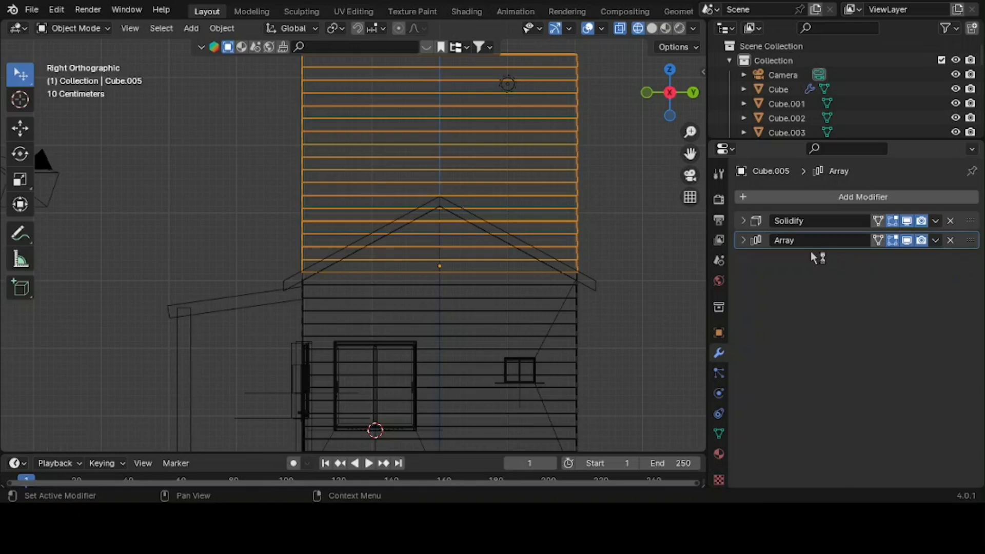
{"action": "left_click", "coordinate": [952, 222]}
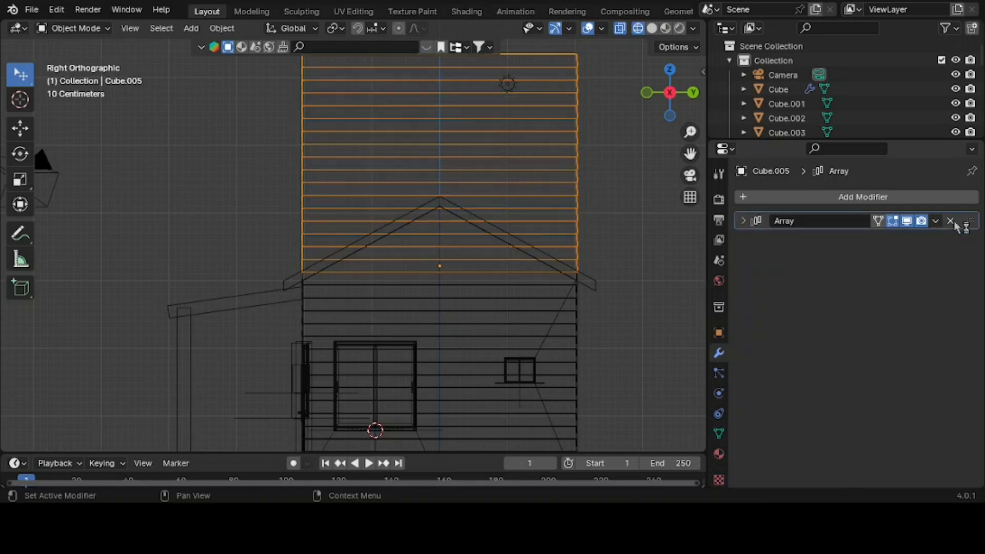
{"action": "left_click", "coordinate": [743, 221]}
{"action": "left_click", "coordinate": [835, 260]}
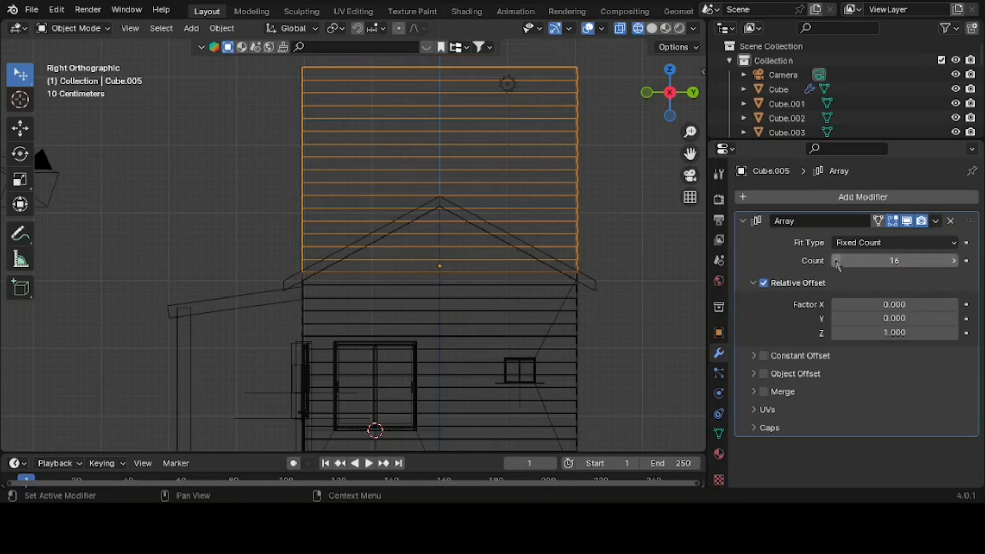
{"action": "left_click", "coordinate": [870, 262]}
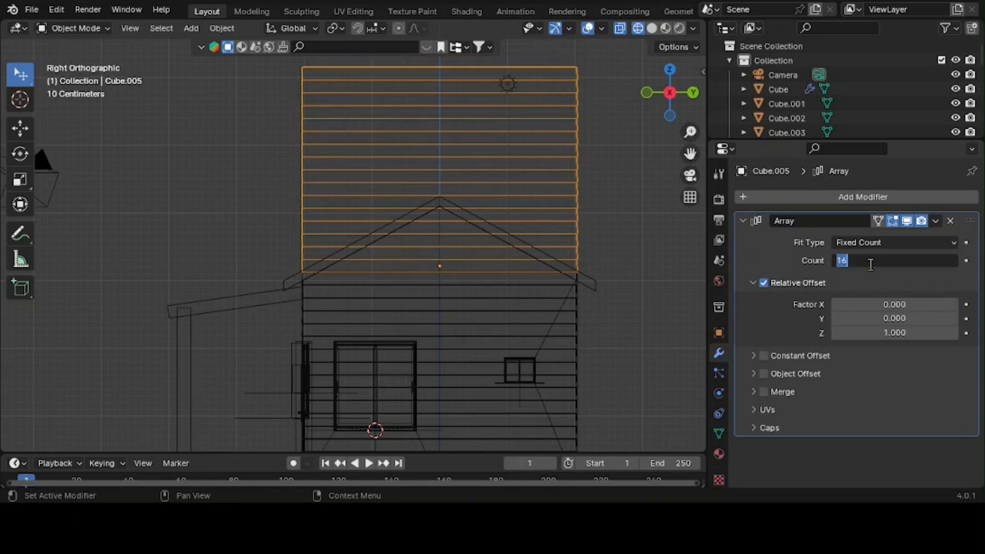
{"action": "type", "text": "3"}
{"action": "key", "text": "Return"}
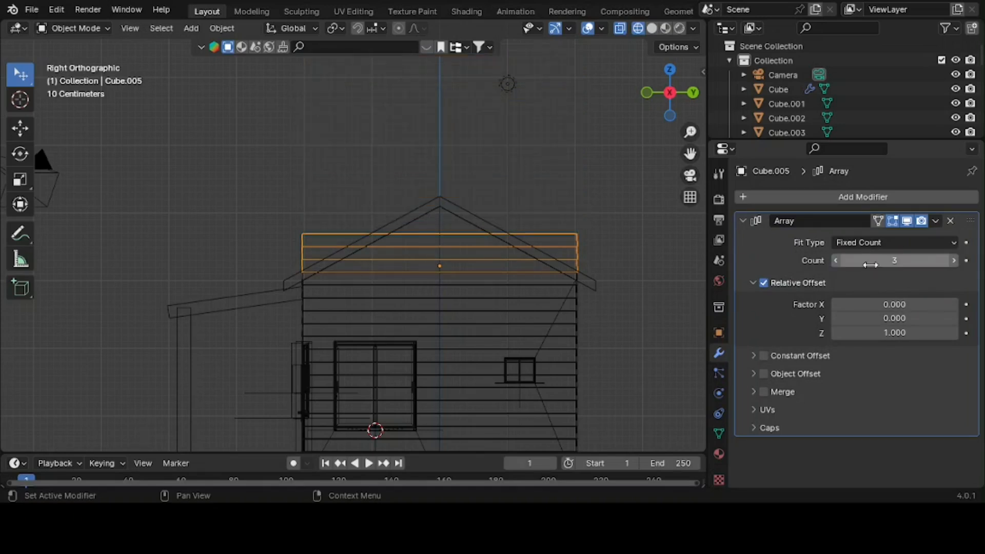
- Set the siding copy's Array count to 5 and apply the Array modifier
{"action": "left_click", "coordinate": [870, 264]}
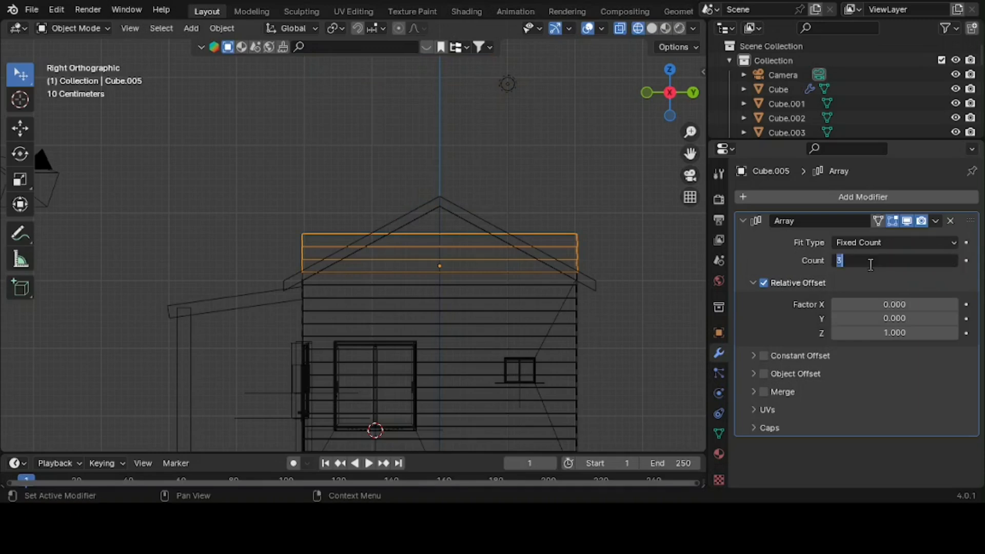
{"action": "type", "text": "4"}
{"action": "key", "text": "Return"}
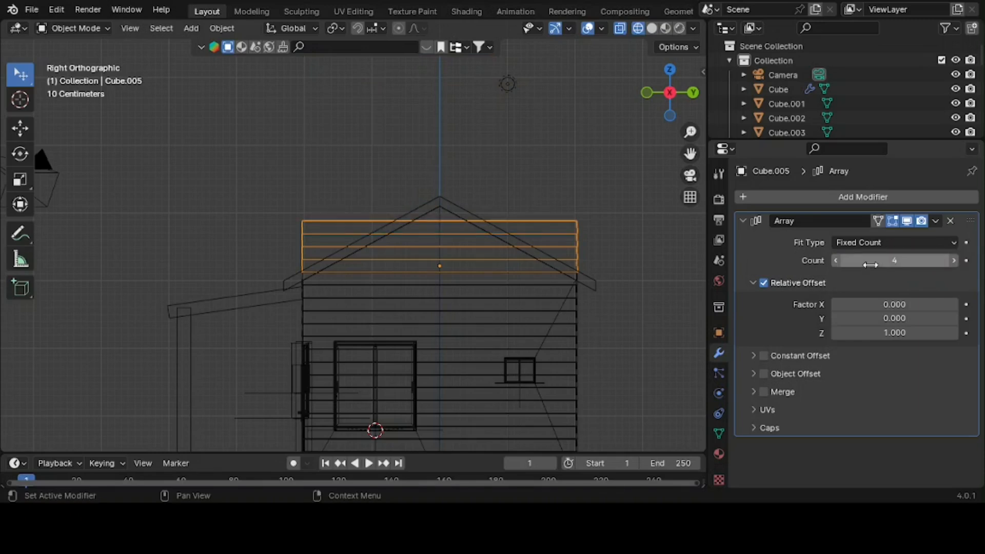
{"action": "left_click", "coordinate": [870, 264]}
{"action": "type", "text": "5"}
{"action": "key", "text": "Return"}
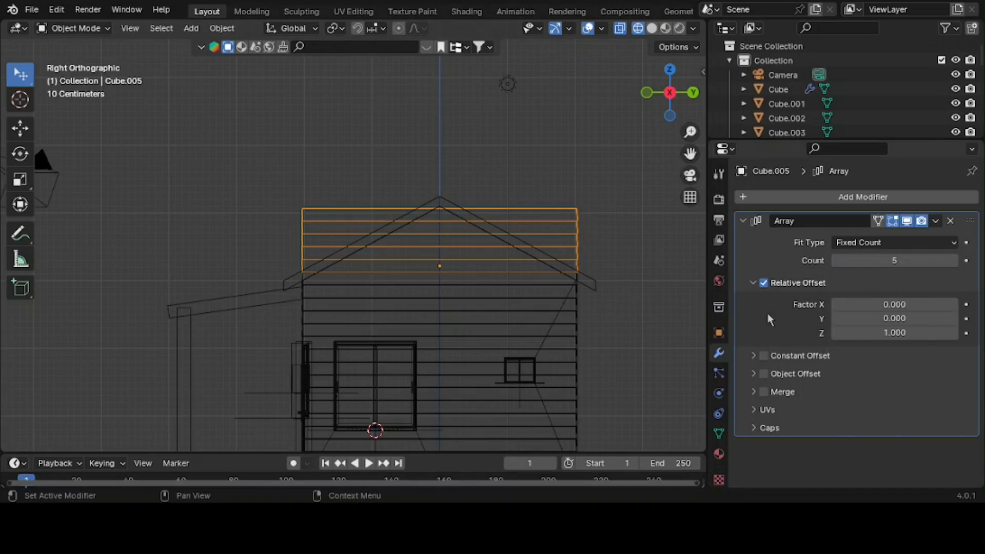
{"action": "left_click", "coordinate": [742, 221]}
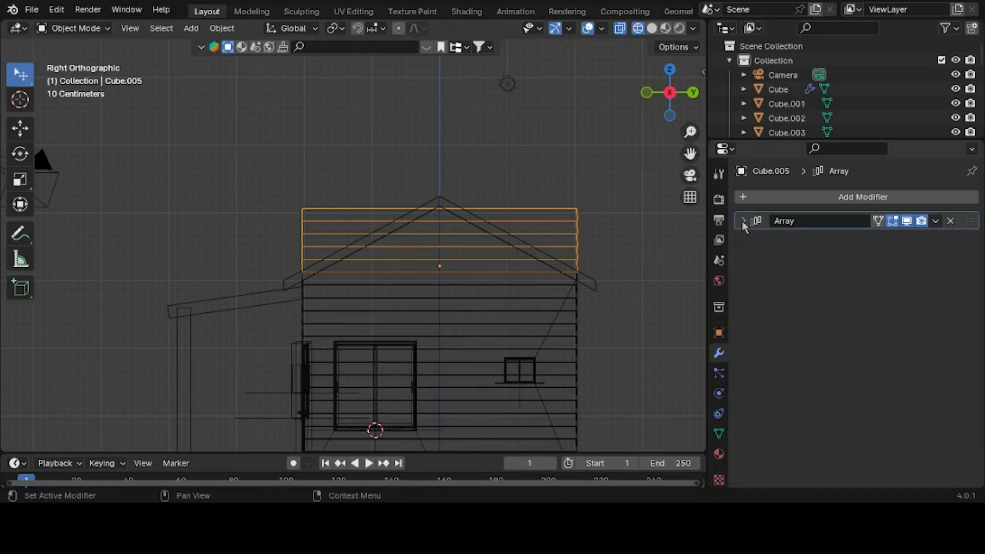
{"action": "left_click", "coordinate": [935, 221]}
{"action": "left_click", "coordinate": [913, 236]}
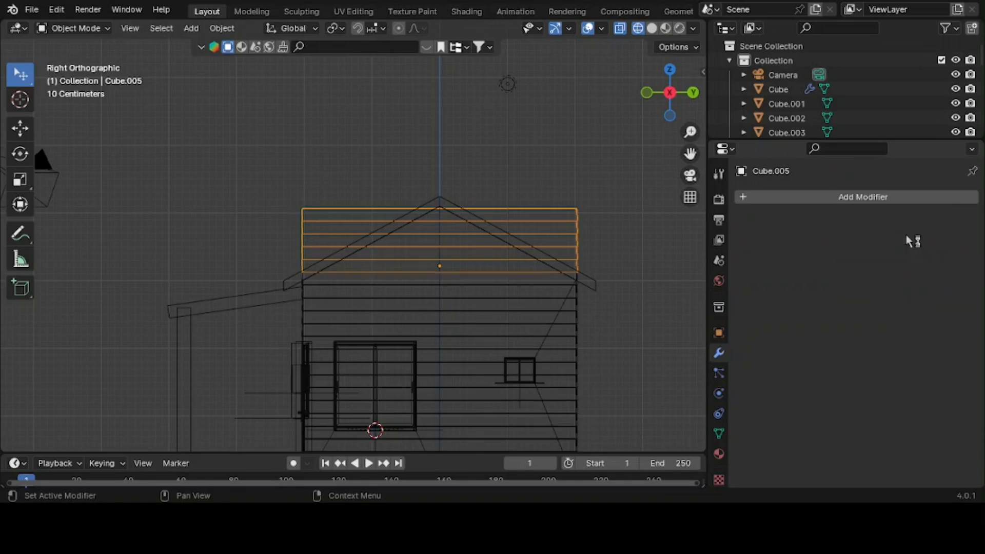
- In Edit Mode, move all five gable boards' end faces on the positive-Y side inward along Y by about 0.16 m
{"action": "scroll", "coordinate": [495, 263], "scroll_direction": "up", "scroll_amount": 2}
{"action": "left_click_drag", "start_coordinate": [687, 153], "coordinate": [576, 255]}
{"action": "key", "text": "Tab"}
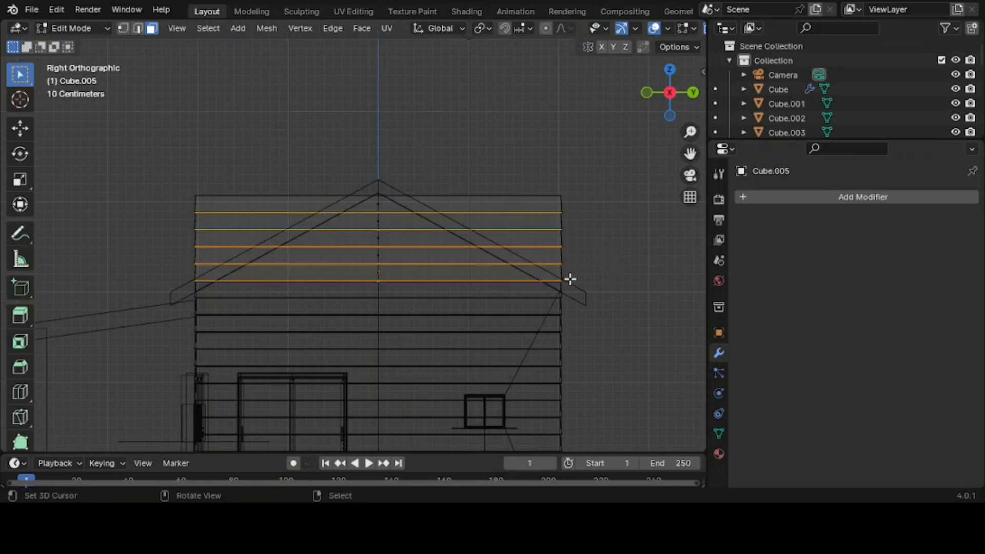
{"action": "left_click_drag", "start_coordinate": [578, 293], "coordinate": [544, 177]}
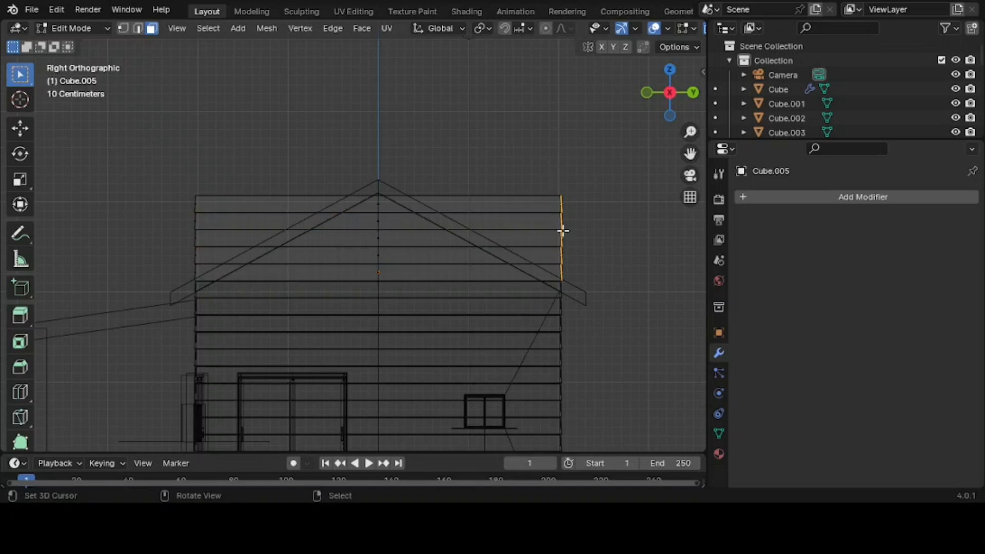
{"action": "key", "text": "g"}
{"action": "key", "text": "y"}
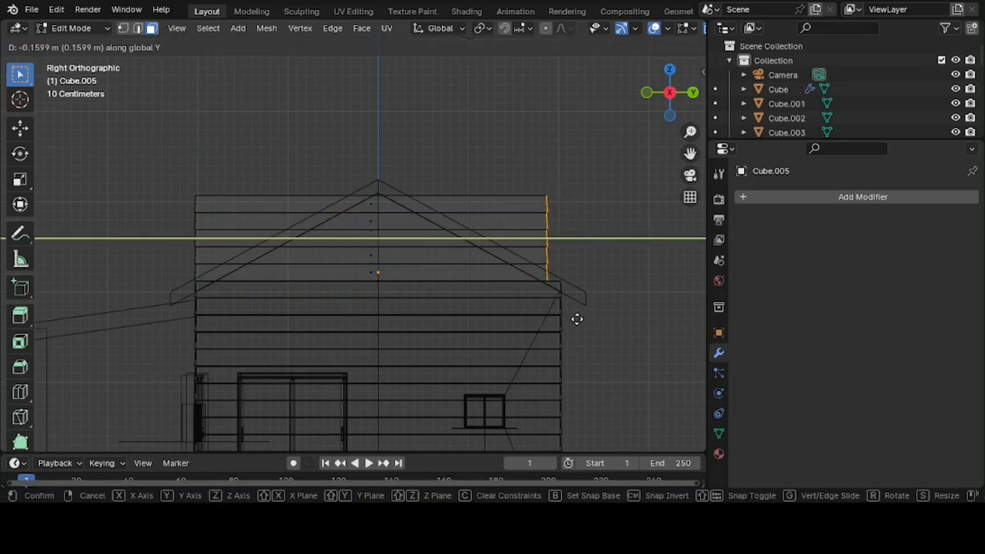
{"action": "left_click", "coordinate": [577, 319]}
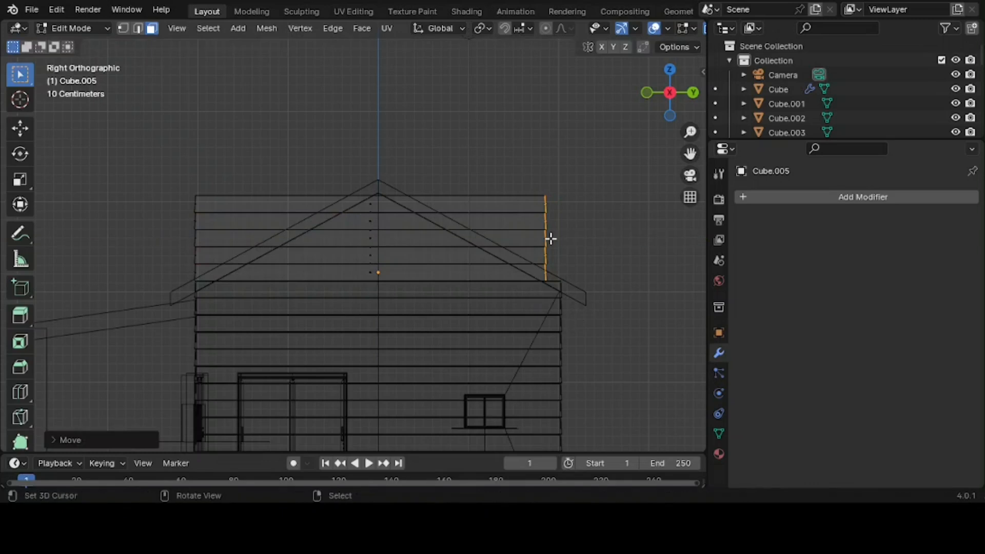
- Move the gable boards' negative-Y ends inward along Y by about 0.19 m, then the upper four by about 0.36 m more
{"action": "left_click_drag", "start_coordinate": [217, 304], "coordinate": [154, 191]}
{"action": "key", "text": "g"}
{"action": "key", "text": "y"}
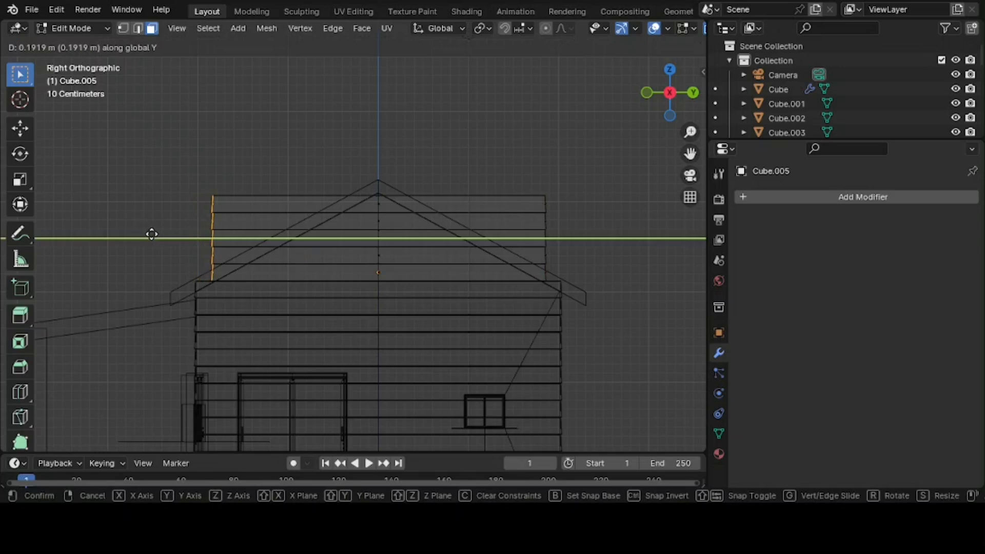
{"action": "left_click", "coordinate": [151, 234]}
{"action": "key", "text": "g"}
{"action": "key", "text": "y"}
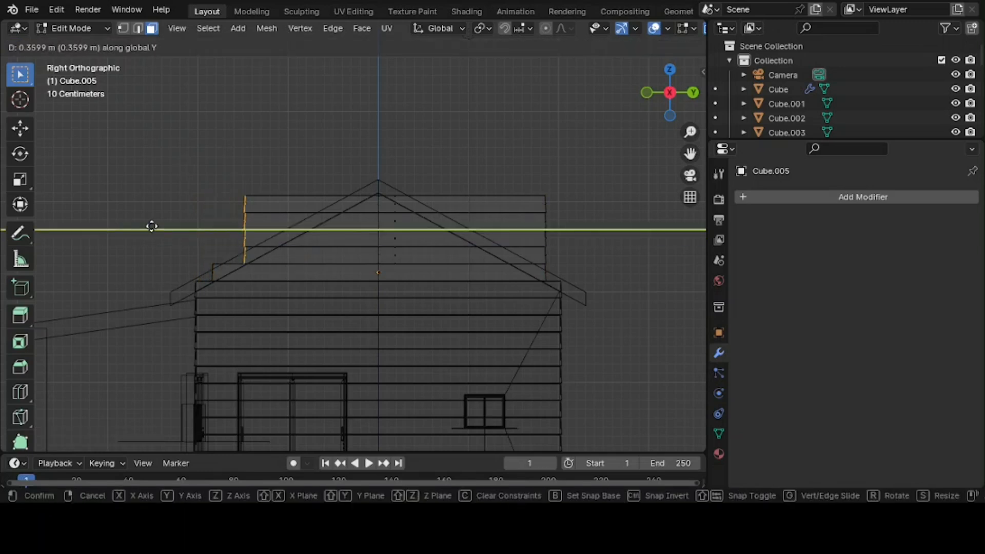
{"action": "left_click", "coordinate": [156, 230]}
- Align the lowest board's negative-Y end with the roof slope along Y, and step the upper three boards' ends further inward
{"action": "left_click_drag", "start_coordinate": [220, 287], "coordinate": [145, 241]}
{"action": "key", "text": "g"}
{"action": "key", "text": "y"}
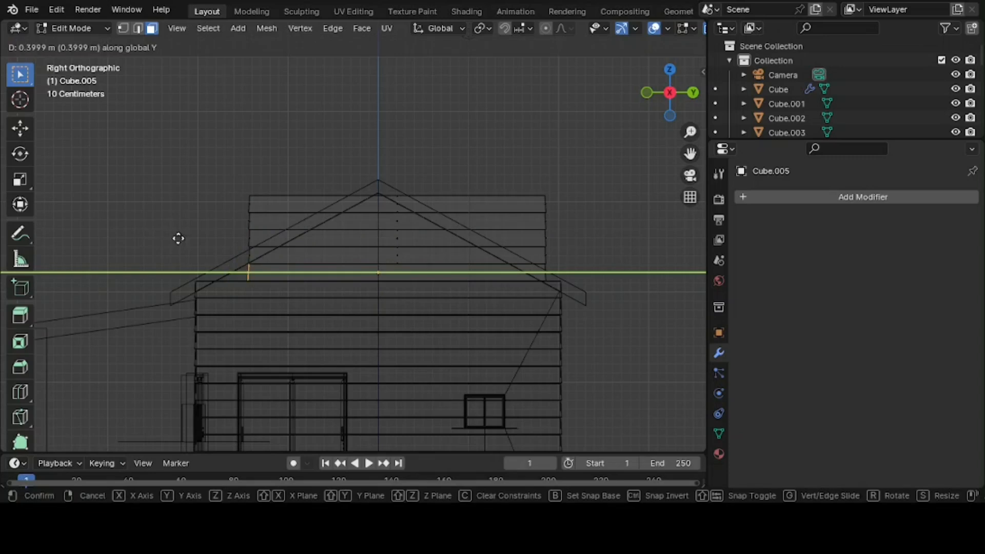
{"action": "left_click", "coordinate": [146, 242]}
{"action": "left_click_drag", "start_coordinate": [255, 243], "coordinate": [191, 213]}
{"action": "key", "text": "g"}
{"action": "key", "text": "y"}
{"action": "left_click", "coordinate": [219, 222]}
- Step the top two boards' negative-Y ends inward along Y, moving the topmost one further toward the ridge to follow the roof slope
{"action": "left_click_drag", "start_coordinate": [288, 213], "coordinate": [227, 224]}
{"action": "key", "text": "g"}
{"action": "key", "text": "y"}
{"action": "left_click", "coordinate": [257, 217]}
{"action": "key", "text": "g"}
{"action": "key", "text": "y"}
{"action": "left_click", "coordinate": [315, 221]}
- Move the positive-Y ends of the lowest two gable boards inward along Y to meet the roof slope
{"action": "left_click_drag", "start_coordinate": [531, 262], "coordinate": [633, 278]}
{"action": "key", "text": "g"}
{"action": "key", "text": "y"}
{"action": "left_click", "coordinate": [625, 278]}
{"action": "left_click_drag", "start_coordinate": [533, 248], "coordinate": [610, 267]}
{"action": "key", "text": "g"}
{"action": "key", "text": "y"}
{"action": "left_click", "coordinate": [576, 286]}
- Move the positive-Y ends of the upper three gable boards inward along Y, each one further to follow the roof slope
{"action": "left_click_drag", "start_coordinate": [531, 231], "coordinate": [611, 251]}
{"action": "key", "text": "g"}
{"action": "key", "text": "y"}
{"action": "left_click", "coordinate": [542, 250]}
{"action": "left_click_drag", "start_coordinate": [532, 214], "coordinate": [631, 247]}
{"action": "key", "text": "g"}
{"action": "key", "text": "y"}
{"action": "left_click", "coordinate": [533, 257]}
{"action": "left_click_drag", "start_coordinate": [532, 196], "coordinate": [609, 253]}
{"action": "key", "text": "g"}
{"action": "key", "text": "y"}
{"action": "left_click", "coordinate": [489, 262]}
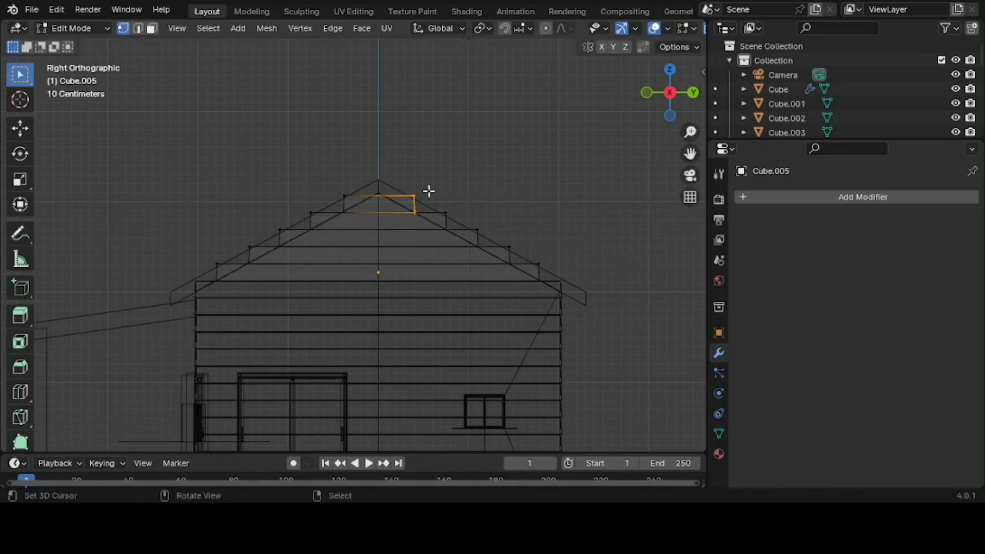
- In vertex mode, scale the upper edges of the top two gable boards inward along Y to match the roof slope
{"action": "key", "text": "s"}
{"action": "key", "text": "y"}
{"action": "left_click", "coordinate": [409, 204]}
{"action": "left_click_drag", "start_coordinate": [472, 209], "coordinate": [292, 221]}
{"action": "key", "text": "s"}
{"action": "key", "text": "y"}
{"action": "right_click", "coordinate": [501, 274]}
{"action": "key", "text": "s"}
{"action": "key", "text": "y"}
{"action": "left_click", "coordinate": [481, 264]}
- Scale the upper edges of the lower three gable boards inward along Y so their ends follow the roof slope
{"action": "key", "text": "s"}
{"action": "key", "text": "y"}
{"action": "left_click", "coordinate": [499, 349]}
{"action": "right_click", "coordinate": [508, 247]}
{"action": "right_click", "coordinate": [251, 248], "text": "shift"}
{"action": "key", "text": "s"}
{"action": "key", "text": "y"}
{"action": "left_click", "coordinate": [291, 303]}
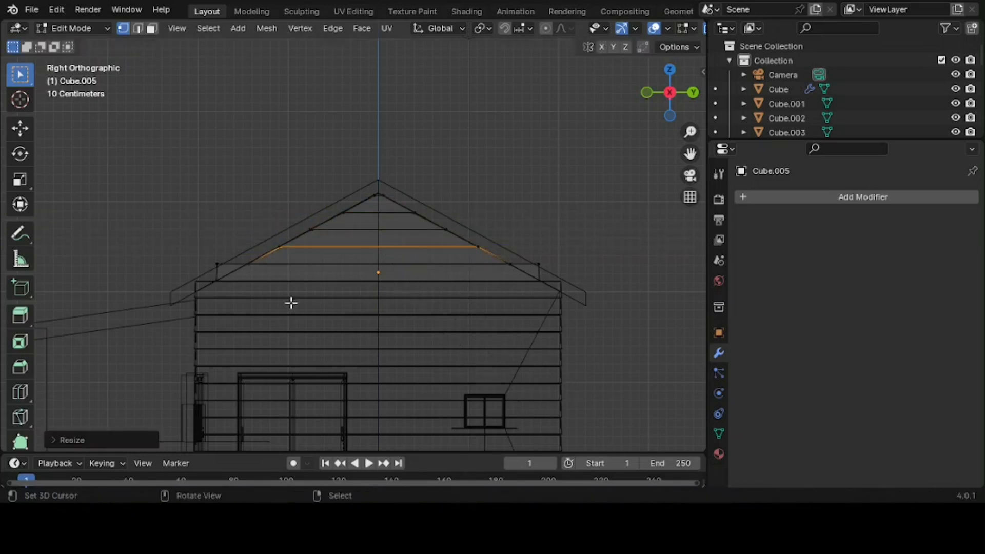
{"action": "key", "text": "s"}
{"action": "key", "text": "y"}
{"action": "left_click", "coordinate": [207, 290]}
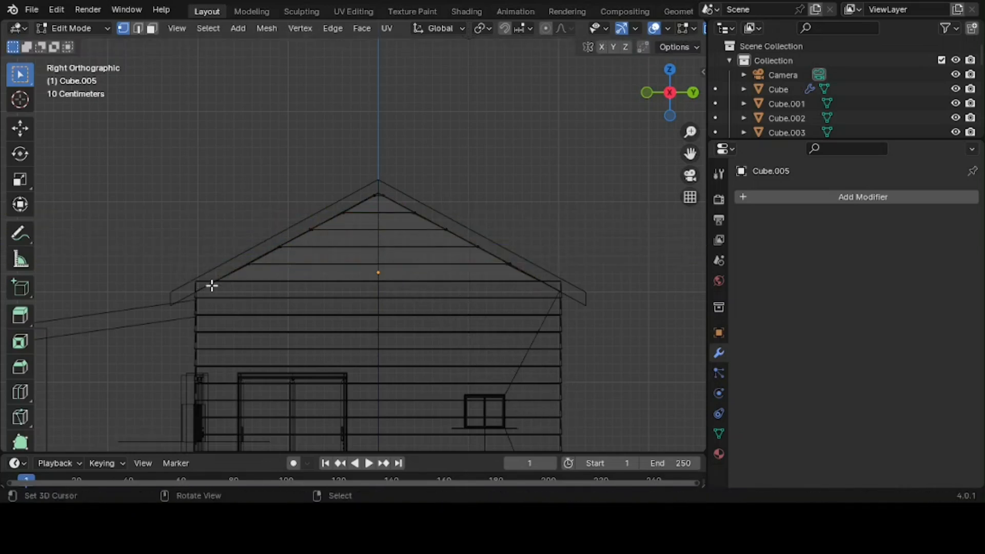
- Return to Object Mode, select the roof and switch to solid display to view the house from the porch side
{"action": "key", "text": "a"}
{"action": "key", "text": "Tab"}
{"action": "left_click", "coordinate": [196, 280]}
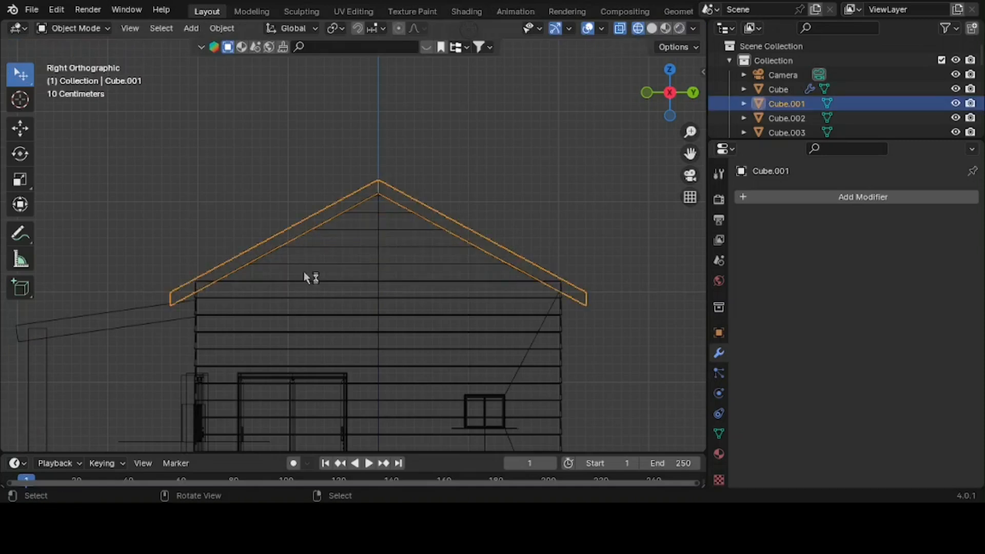
{"action": "key", "text": "shift+z"}
{"action": "middle_click_drag", "start_coordinate": [304, 277], "coordinate": [304, 273]}
{"action": "middle_click_drag", "start_coordinate": [463, 210], "coordinate": [406, 291]}
{"action": "middle_click_drag", "start_coordinate": [469, 304], "coordinate": [573, 326]}
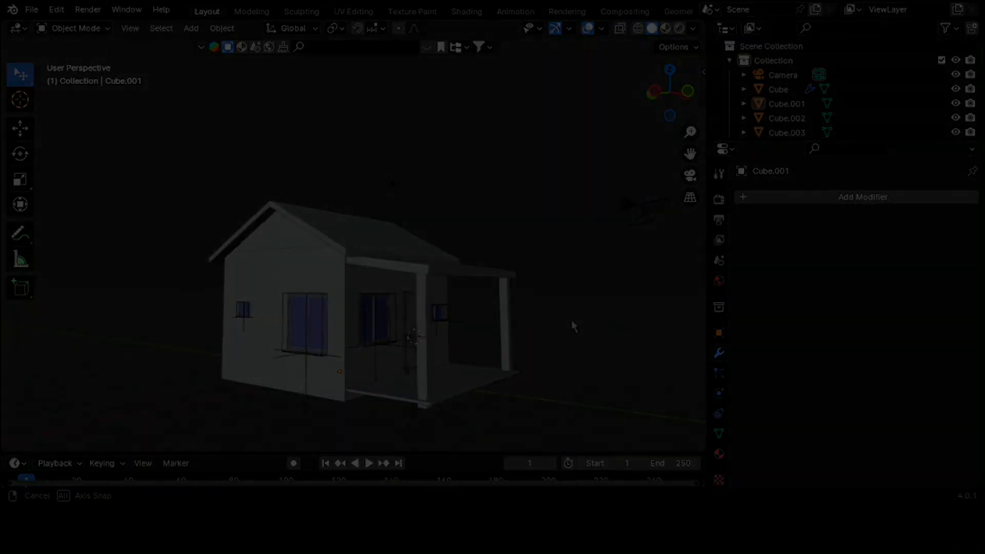